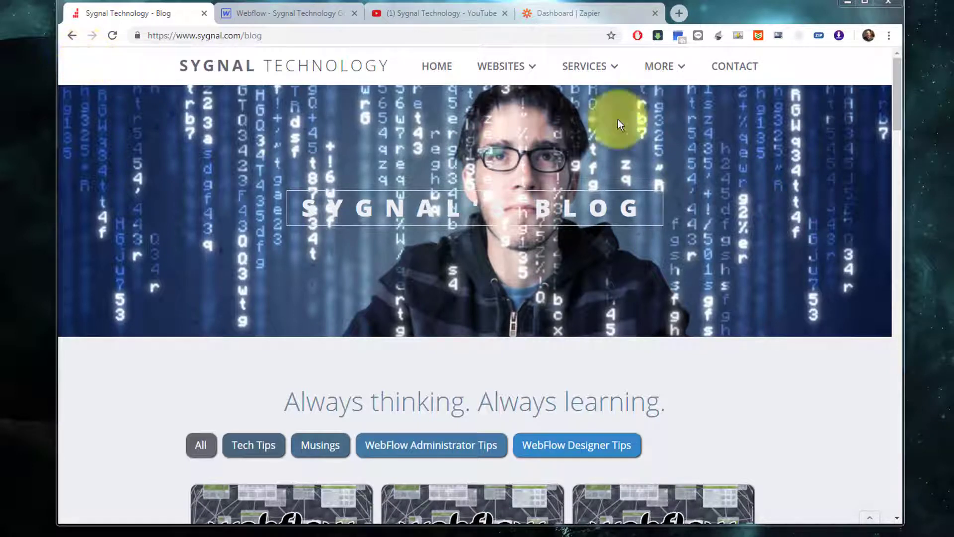
# Open the blog post "WebFlow - Helping Zapier work with Video fields in the WebFlow CMS" and look through it
pyautogui.moveTo(894, 106); pyautogui.dragTo(897, 160)
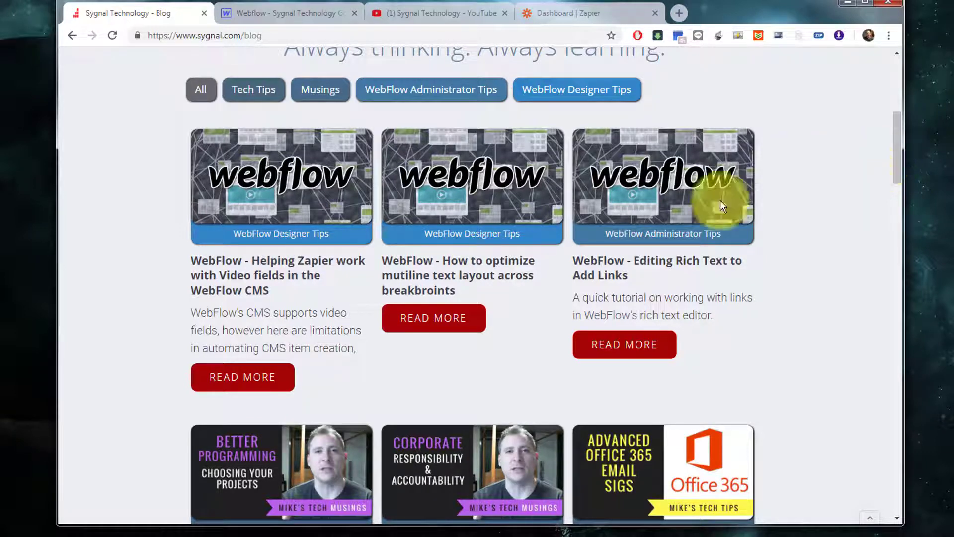
pyautogui.click(286, 199)
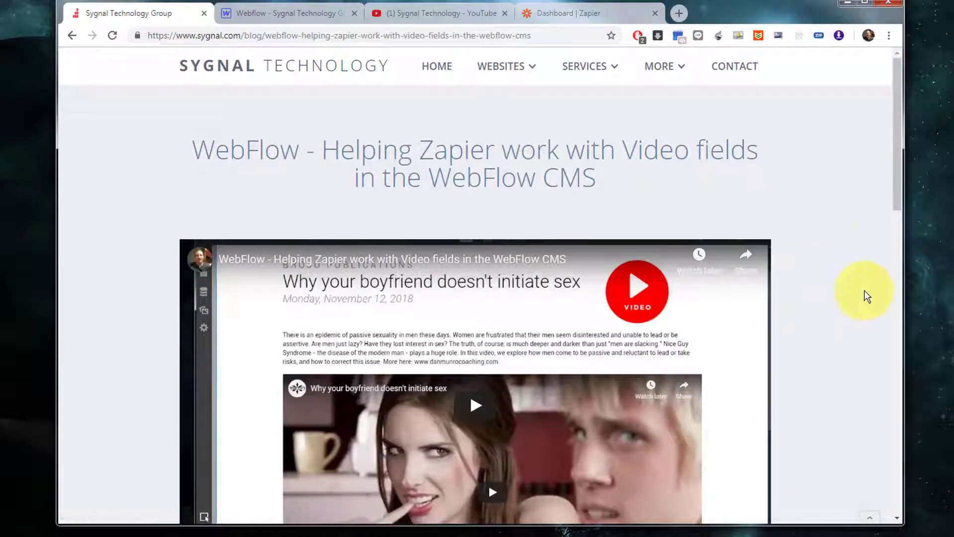
pyautogui.scroll(-3, 865, 296)
pyautogui.scroll(3, 709, 449)
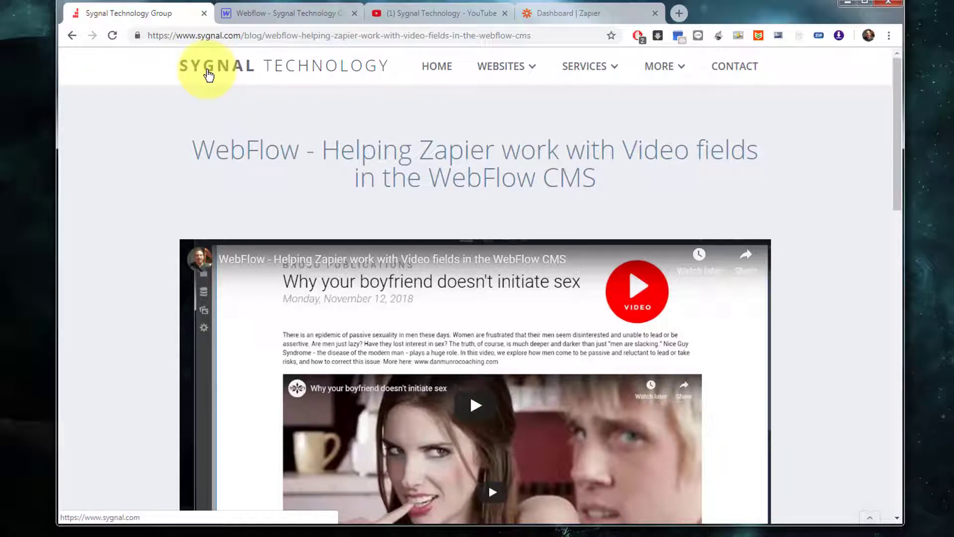
# Switch to the Webflow Designer and examine the Blogs Template page from its heading and embedded video down to the footer
pyautogui.click(571, 19)
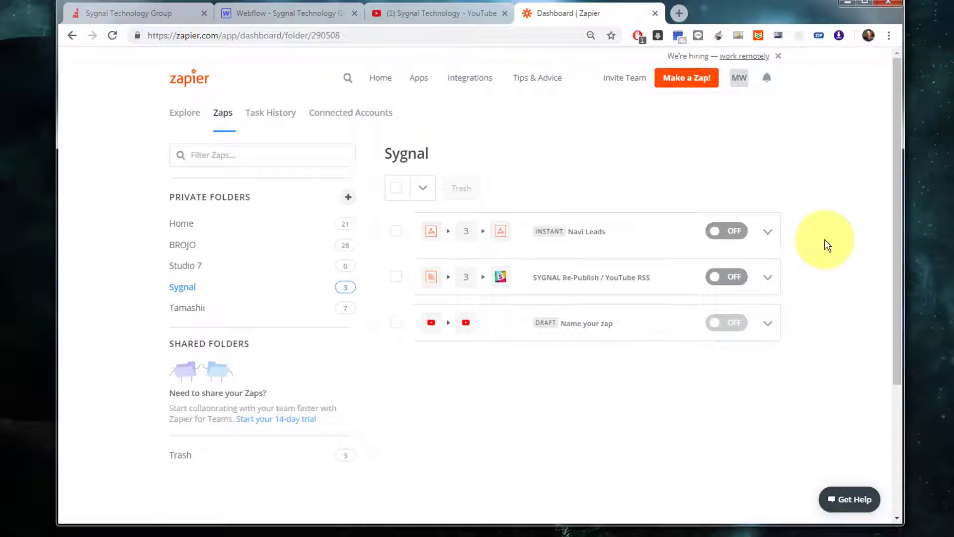
pyautogui.click(262, 15)
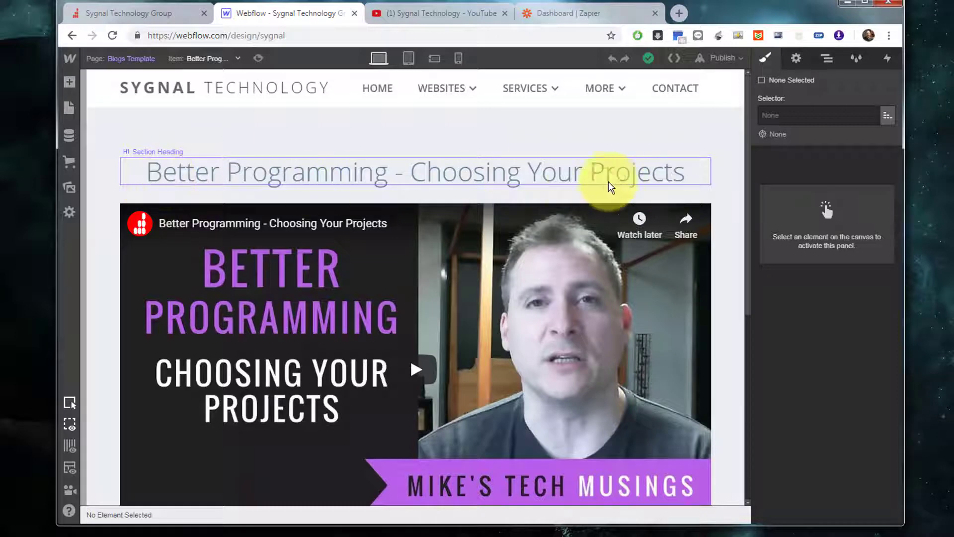
pyautogui.scroll(-4, 619, 188)
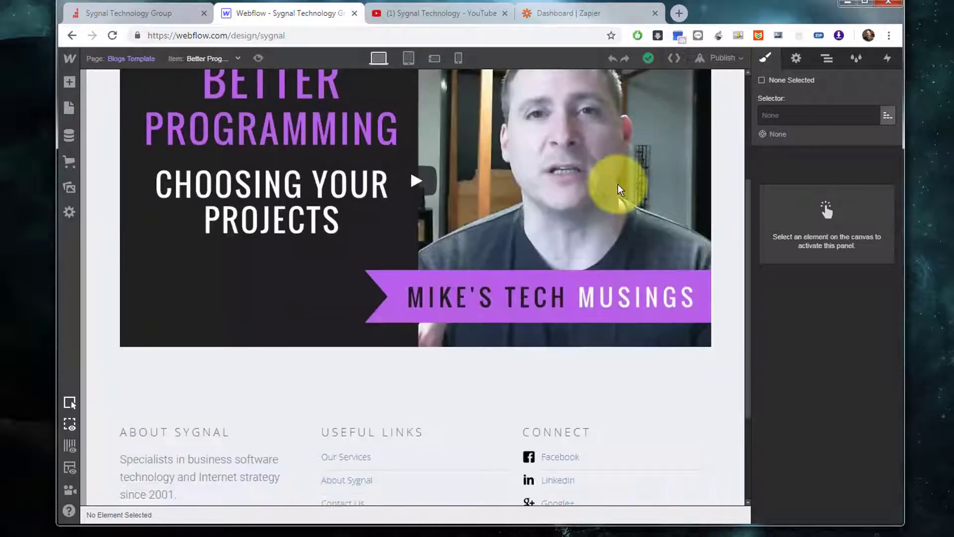
pyautogui.scroll(1, 512, 301)
pyautogui.scroll(1, 512, 300)
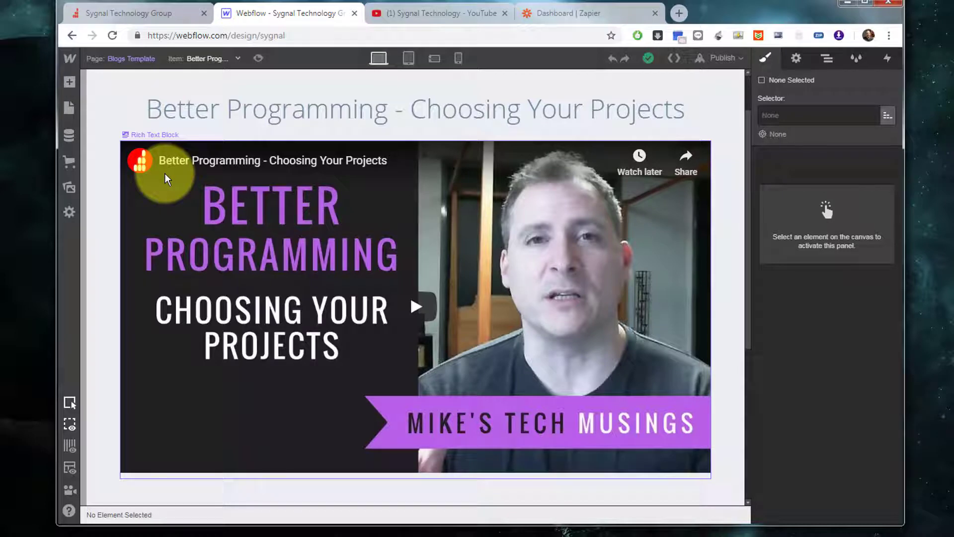
pyautogui.scroll(-5, 166, 184)
pyautogui.scroll(6, 166, 181)
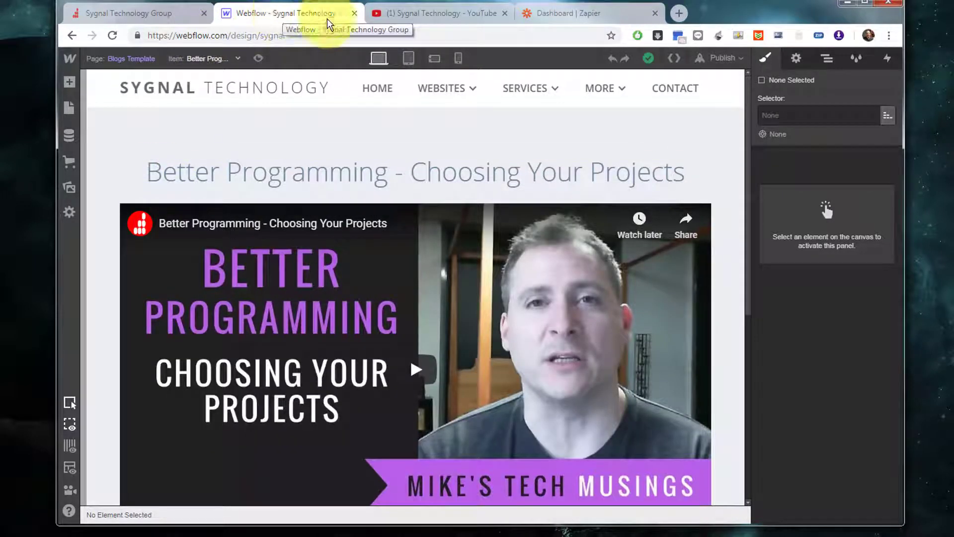
# Switch to the Sygnal Technology YouTube channel and select only the channel ID within the page address
pyautogui.click(426, 13)
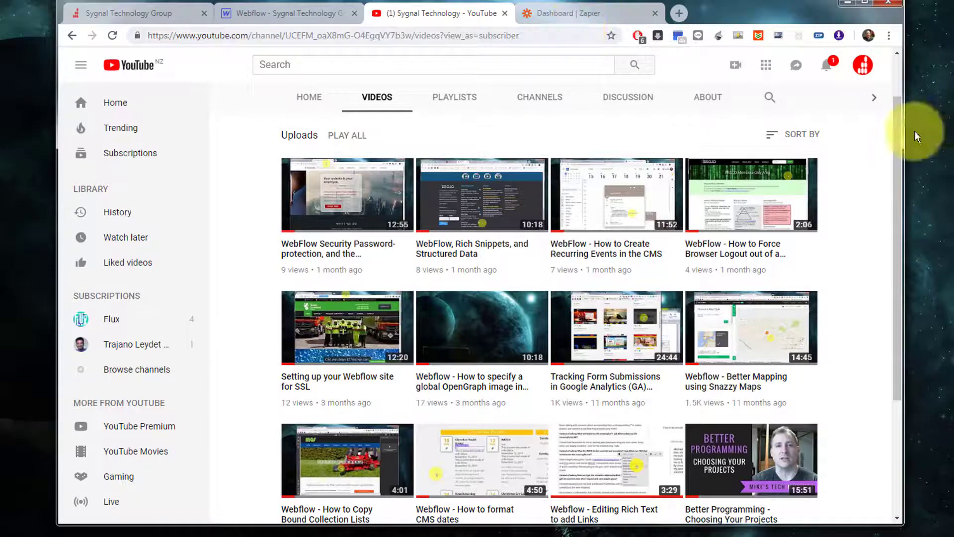
pyautogui.click(863, 63)
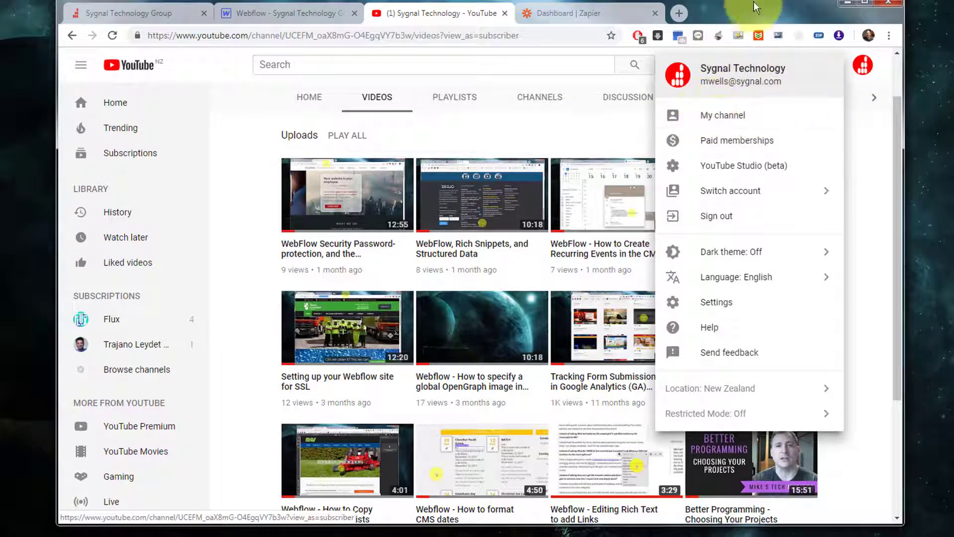
pyautogui.click(722, 2)
pyautogui.click(291, 37)
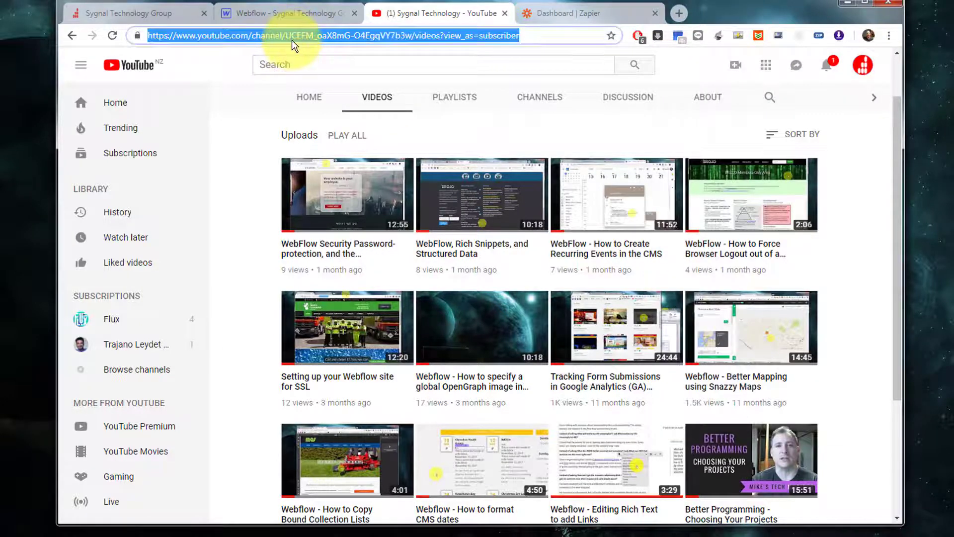
pyautogui.moveTo(285, 36); pyautogui.dragTo(412, 36)
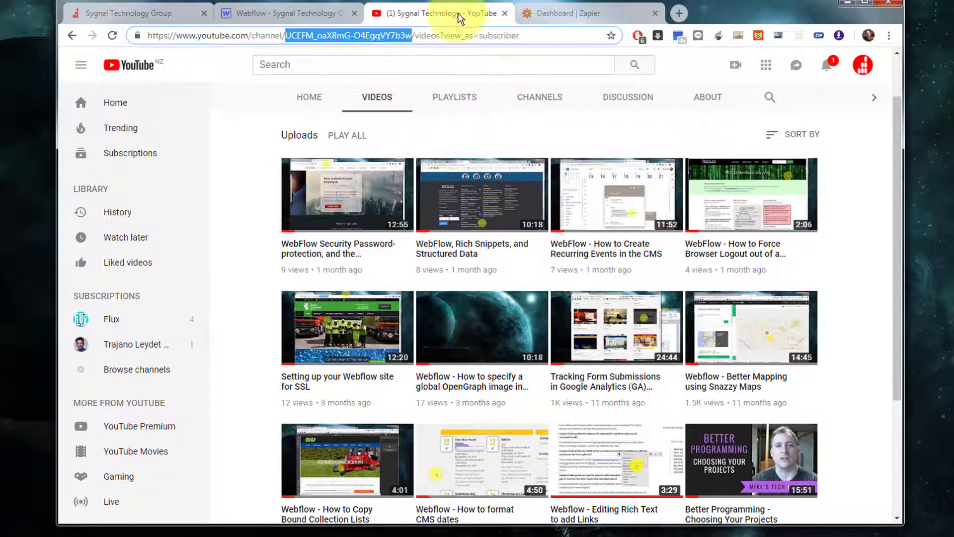
# Switch to Zapier and create a new Zap with YouTube as the trigger app and New Video In Channel as the trigger
pyautogui.click(572, 16)
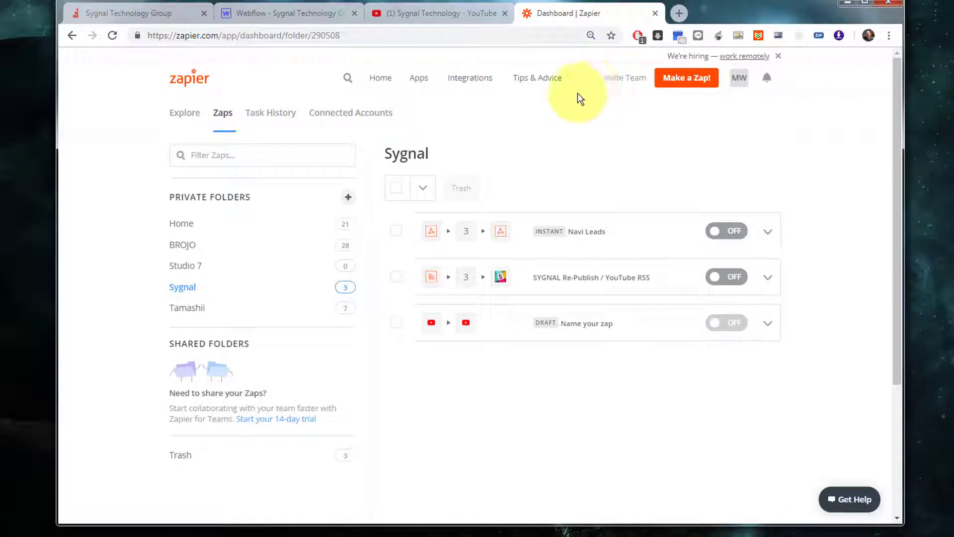
pyautogui.click(686, 86)
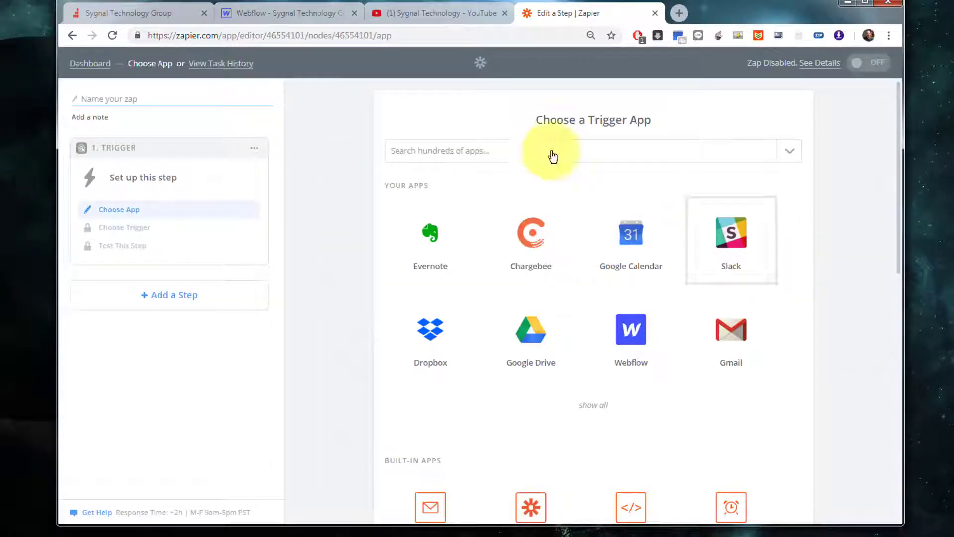
pyautogui.click(441, 154)
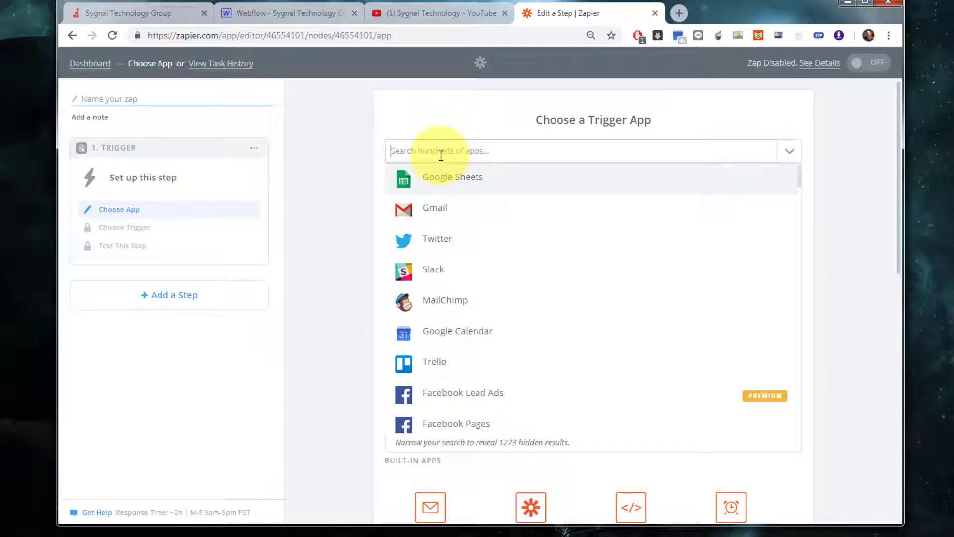
pyautogui.write('you')
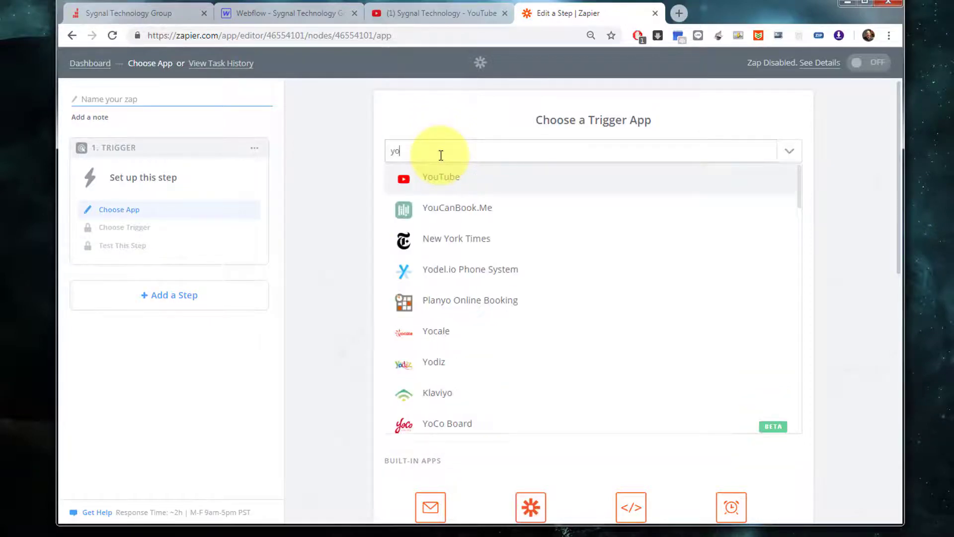
pyautogui.click(442, 177)
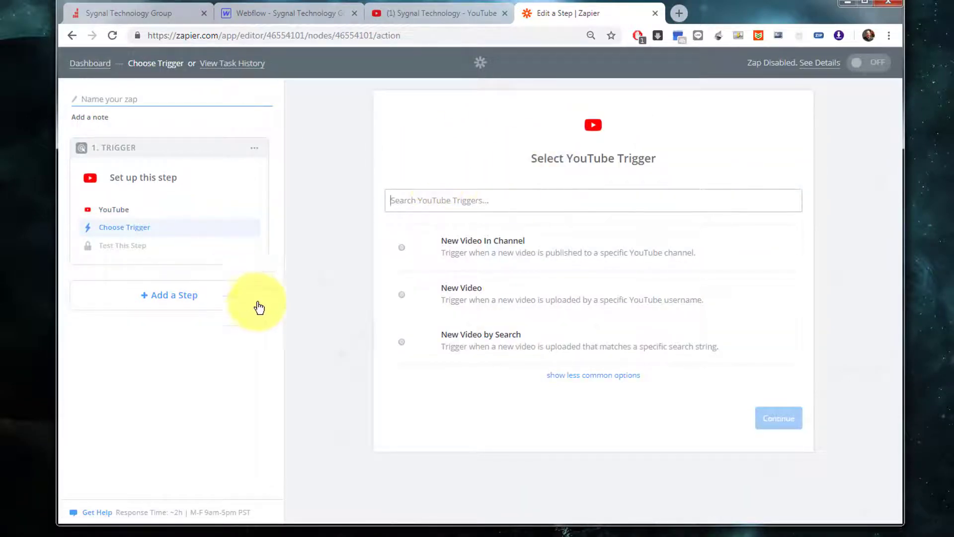
pyautogui.click(402, 248)
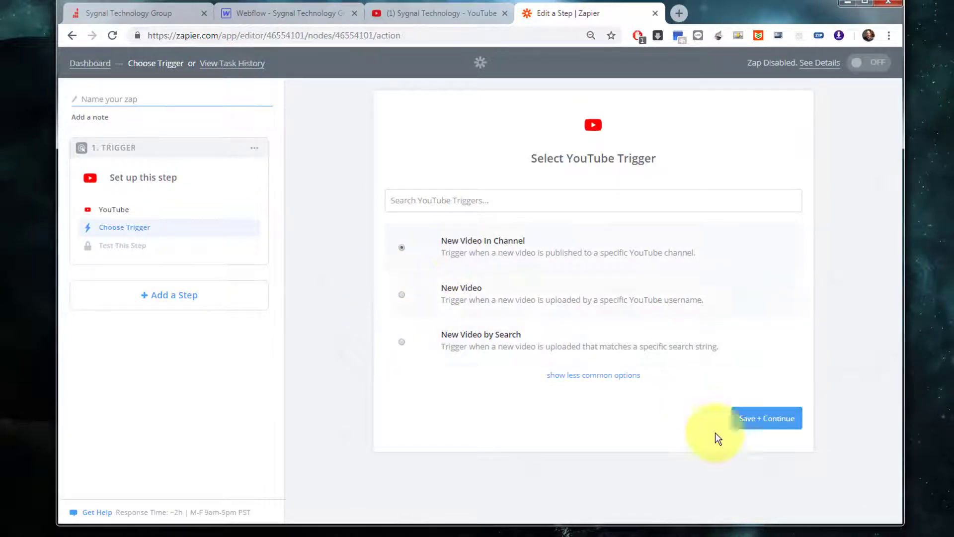
pyautogui.click(765, 418)
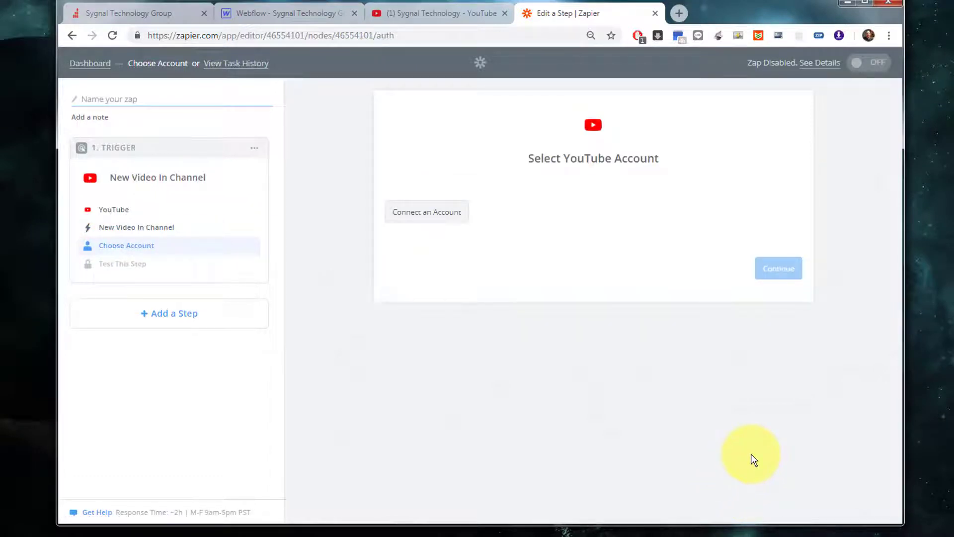
# Connect the Sygnal Technology brand account as the trigger's YouTube account and allow Zapier to access it
pyautogui.click(426, 219)
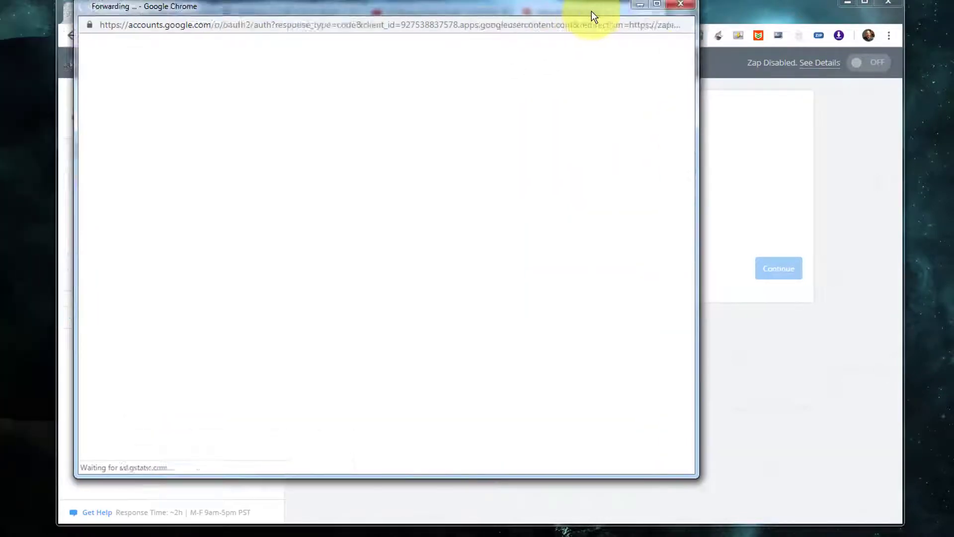
pyautogui.moveTo(592, 15); pyautogui.dragTo(625, 39)
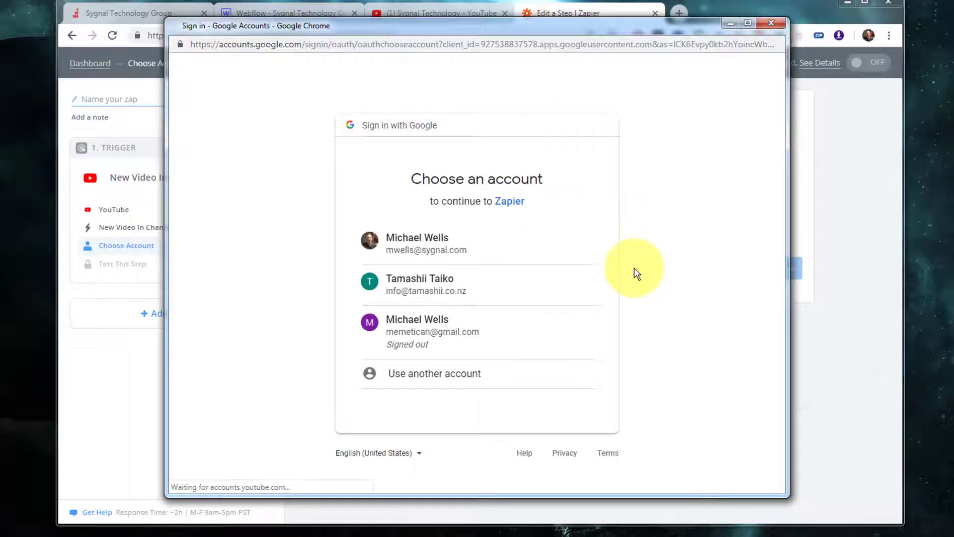
pyautogui.click(408, 247)
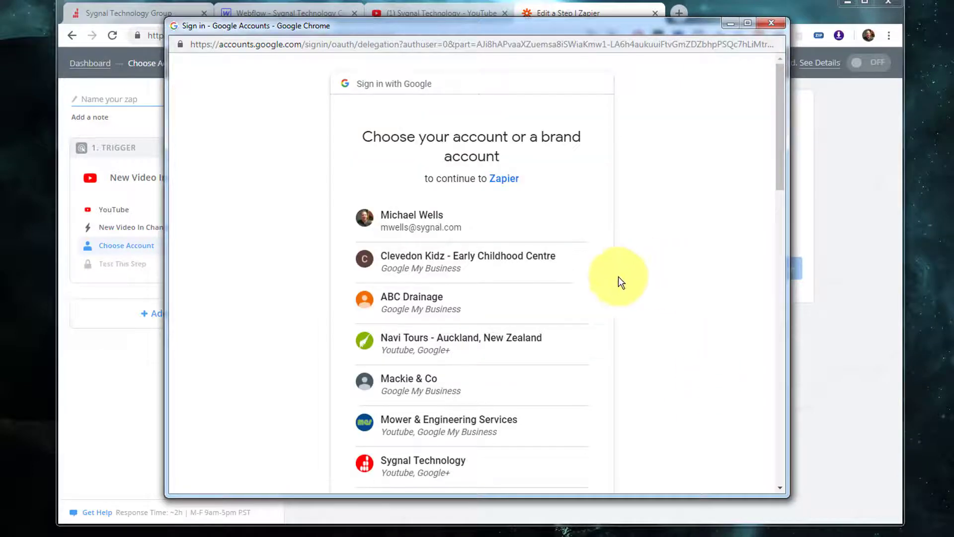
pyautogui.scroll(-3, 617, 280)
pyautogui.click(437, 345)
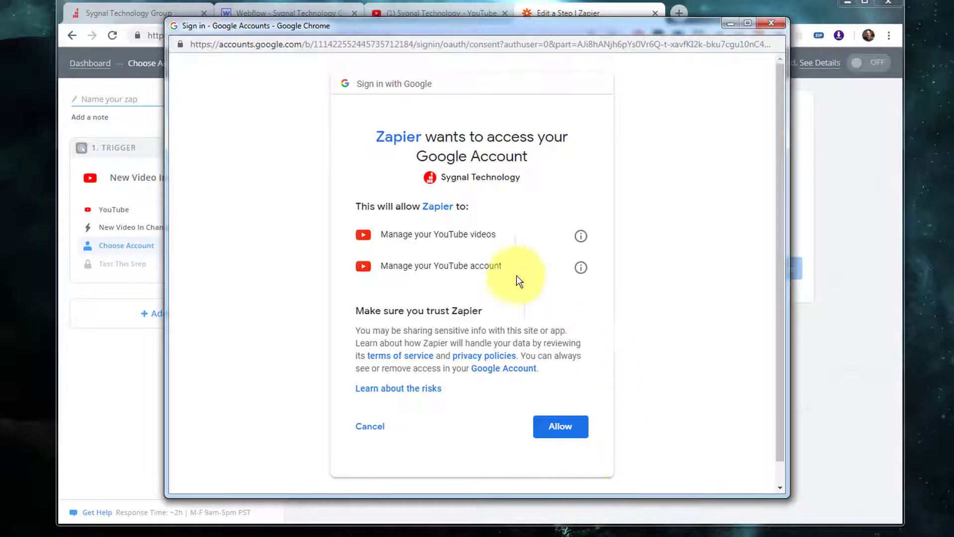
pyautogui.click(560, 426)
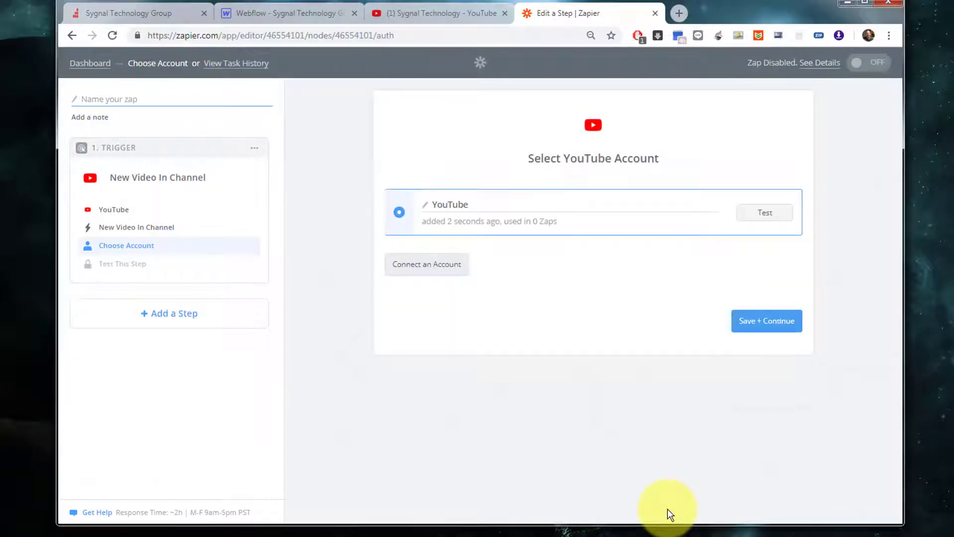
# Rename the connected account to "Sygnal's YouTube Channel" and save it as the trigger's account
pyautogui.click(421, 205)
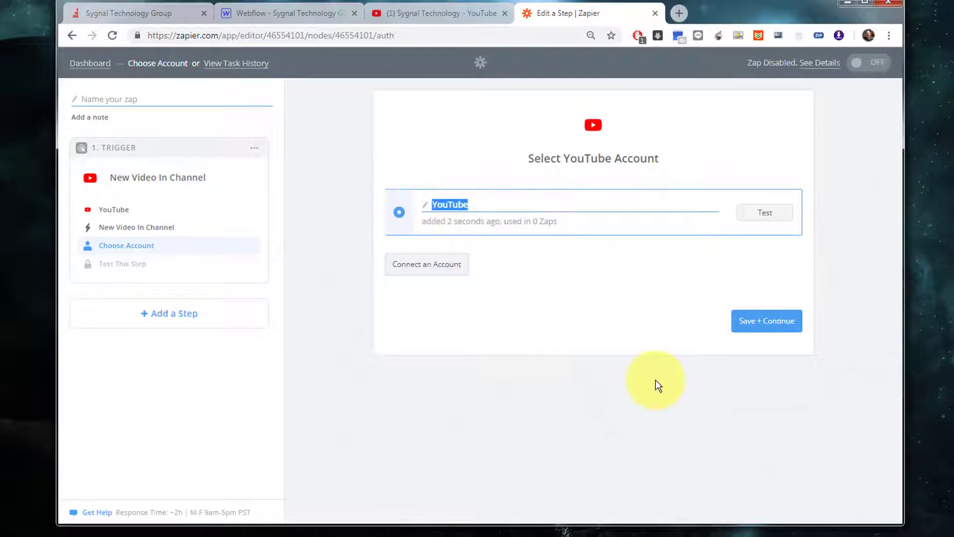
pyautogui.press('Home')
pyautogui.write("Sygnal's")
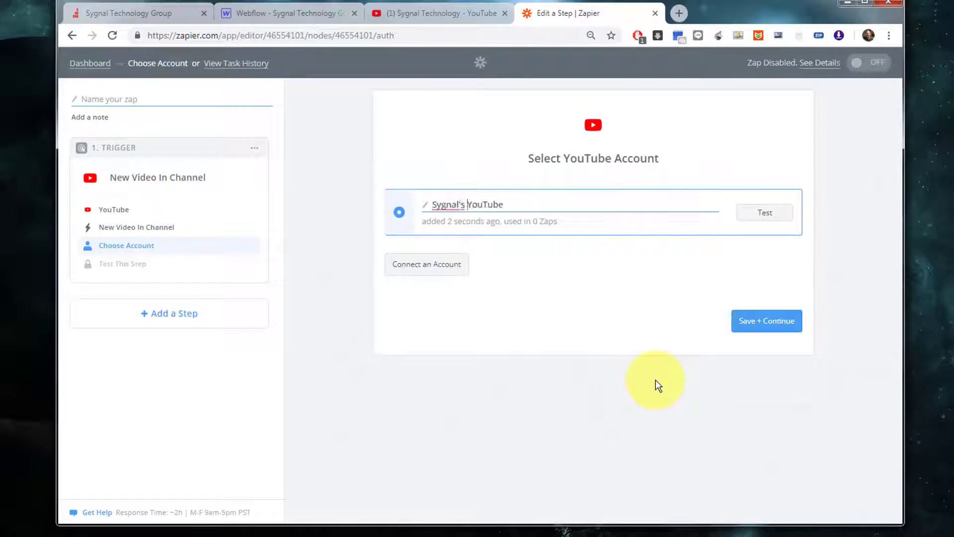
pyautogui.press('End')
pyautogui.write('Channel')
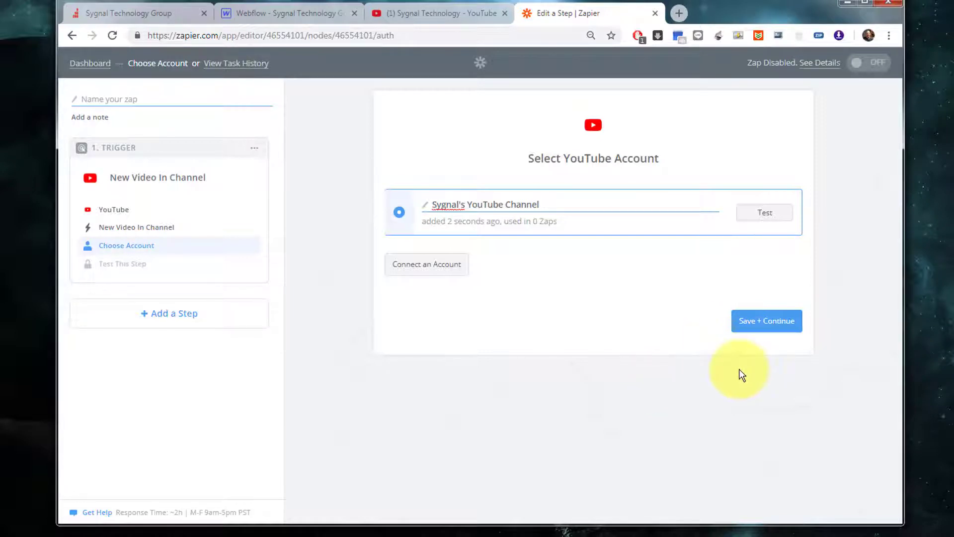
pyautogui.click(762, 327)
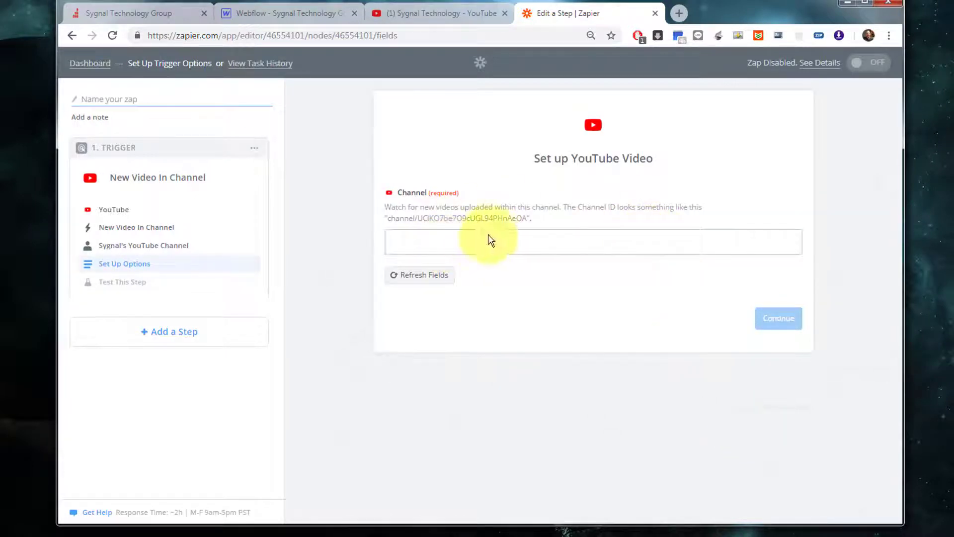
# Copy the channel ID from the YouTube page address into the trigger's required Channel field and continue to the samples
pyautogui.click(462, 239)
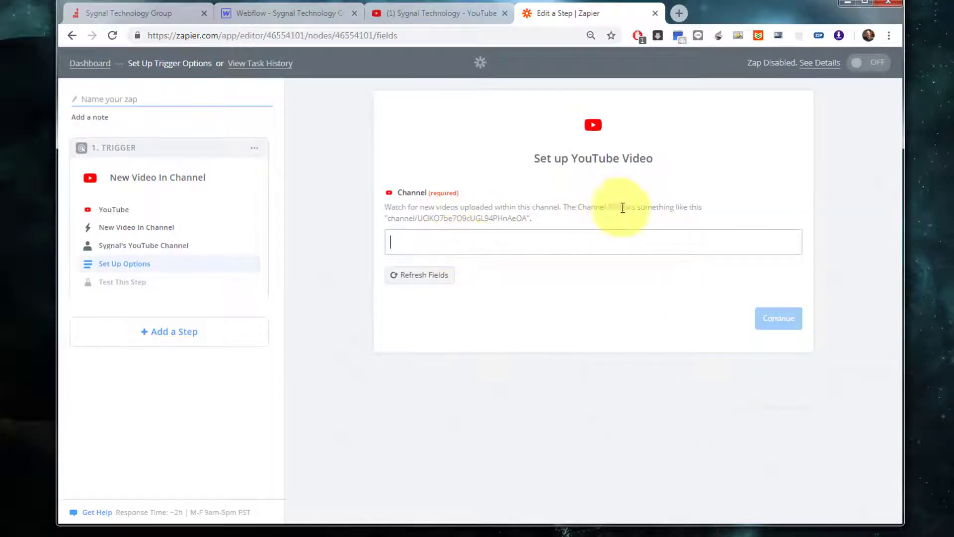
pyautogui.click(394, 11)
pyautogui.doubleClick(386, 34)
pyautogui.rightClick(314, 40)
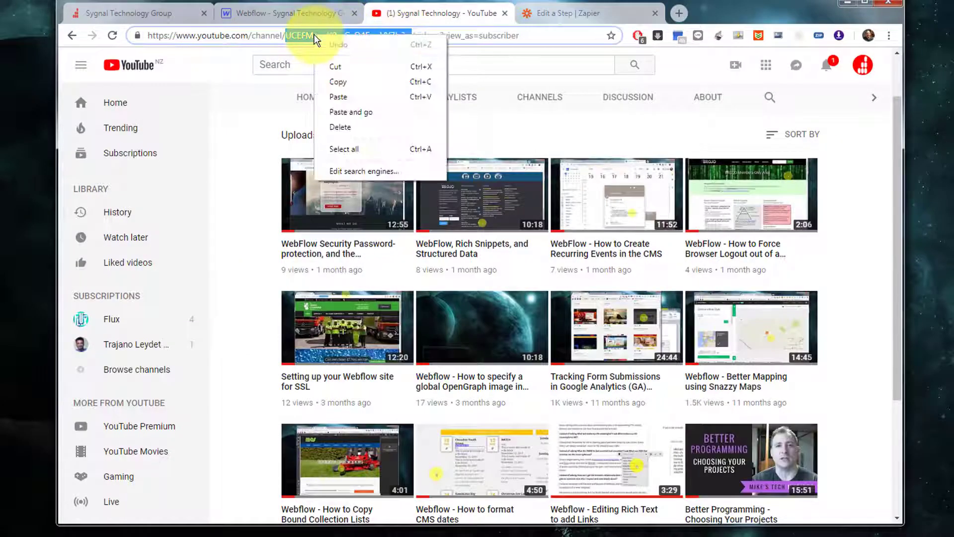
pyautogui.click(336, 77)
pyautogui.click(544, 16)
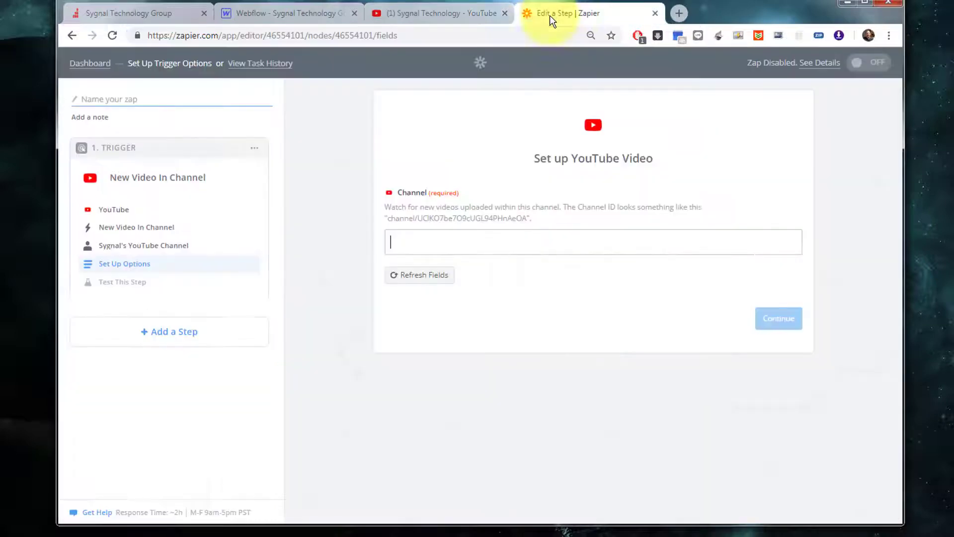
pyautogui.rightClick(499, 245)
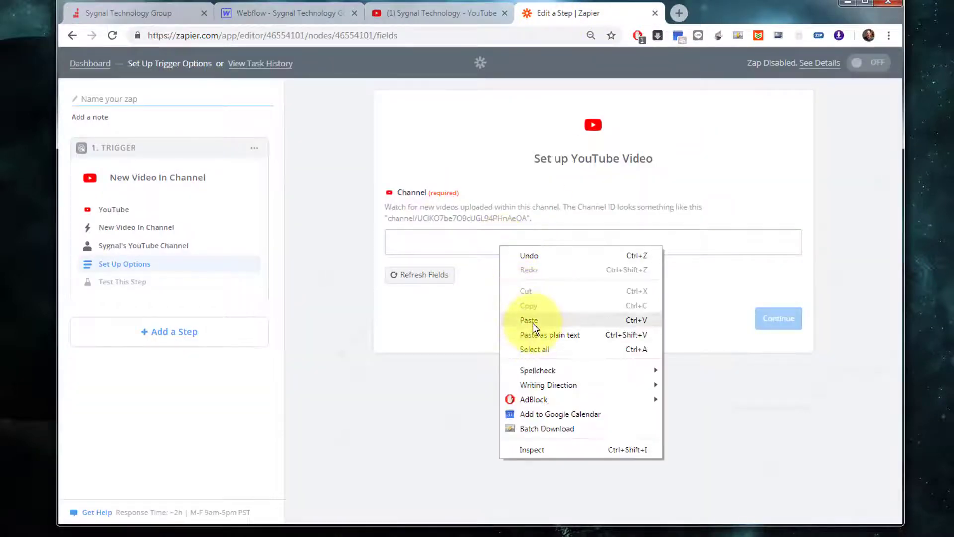
pyautogui.click(533, 323)
pyautogui.click(774, 328)
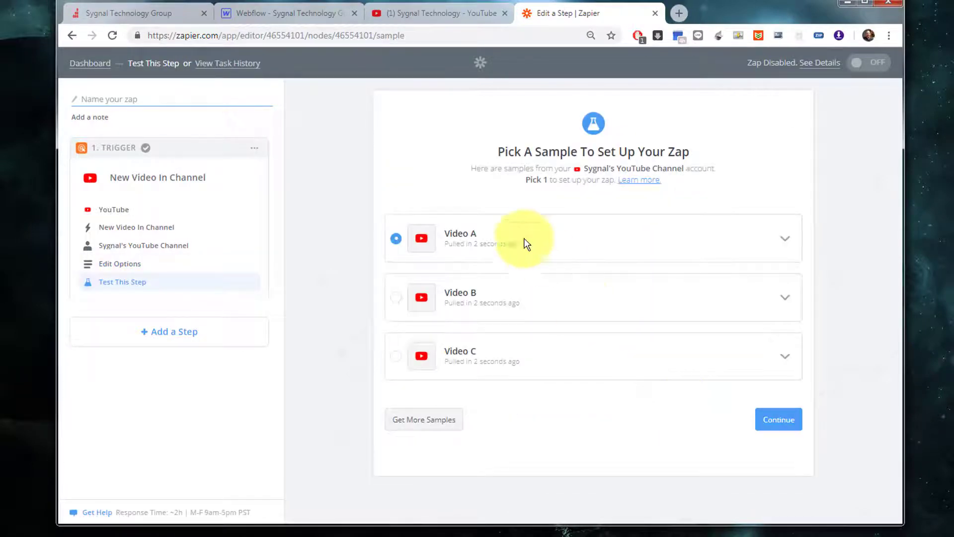
# Expand the Video A sample and examine the data fields it supplies, such as title, thumbnails and URLs
pyautogui.click(787, 245)
pyautogui.scroll(-3, 787, 246)
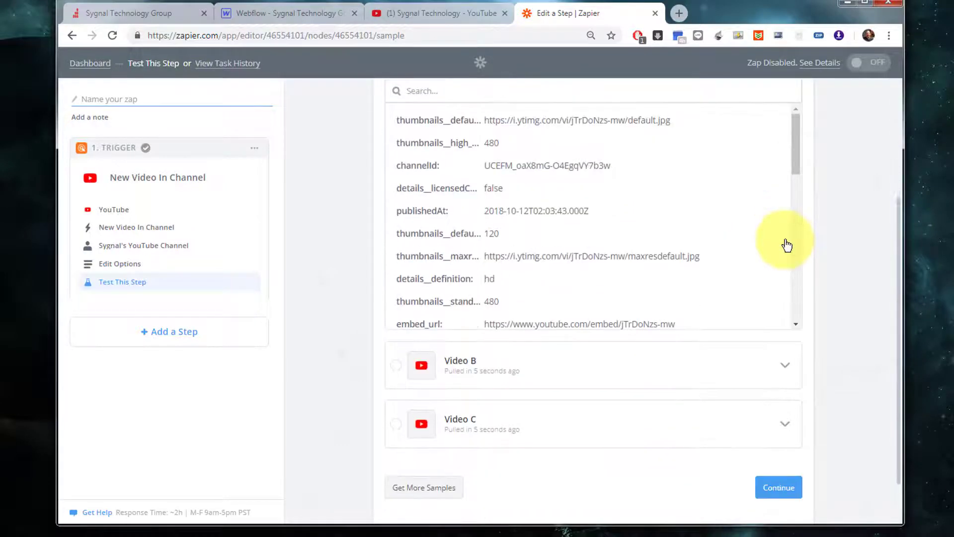
pyautogui.moveTo(798, 139); pyautogui.dragTo(797, 198)
pyautogui.scroll(-1, 798, 205)
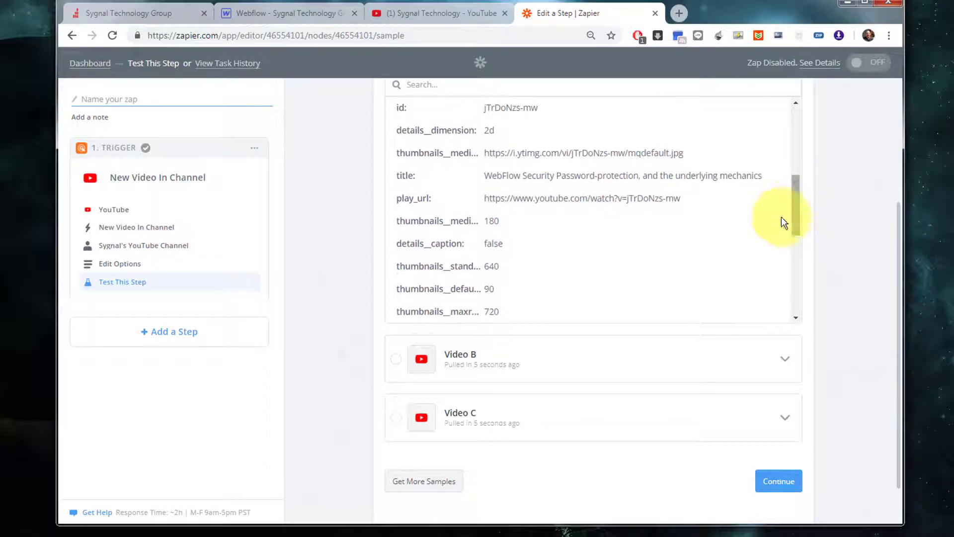
# Finish reviewing the Video A sample's data and continue with it to complete the trigger test
pyautogui.moveTo(794, 214); pyautogui.dragTo(800, 127)
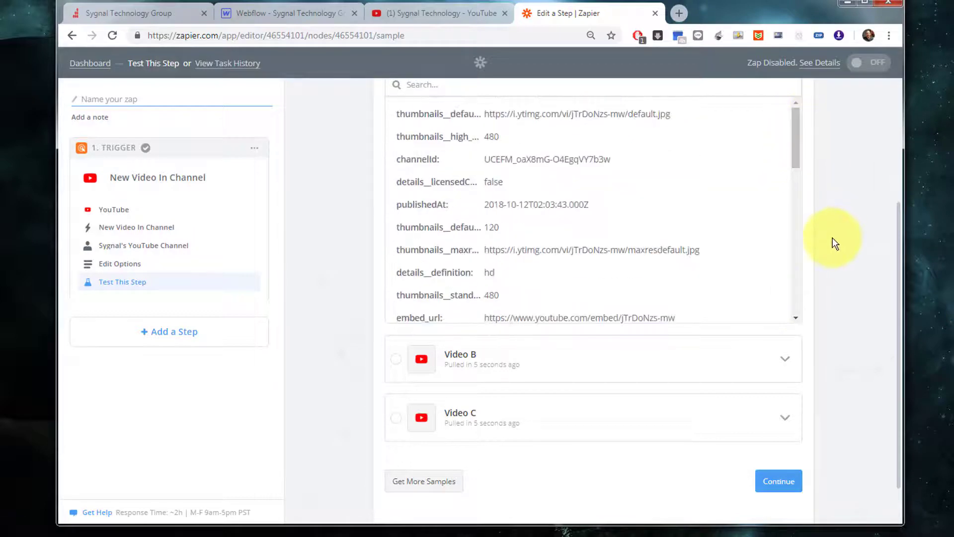
pyautogui.scroll(3, 833, 237)
pyautogui.scroll(-4, 833, 238)
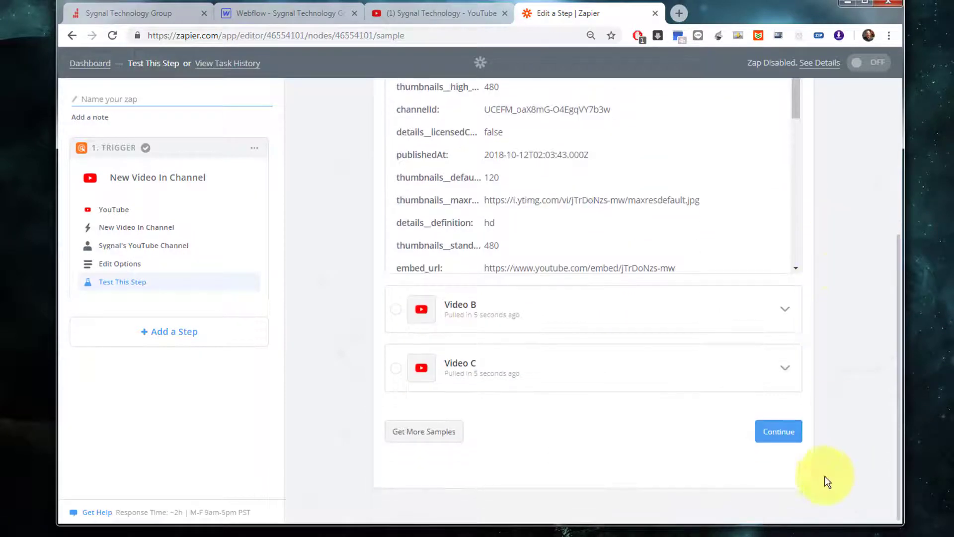
pyautogui.click(780, 432)
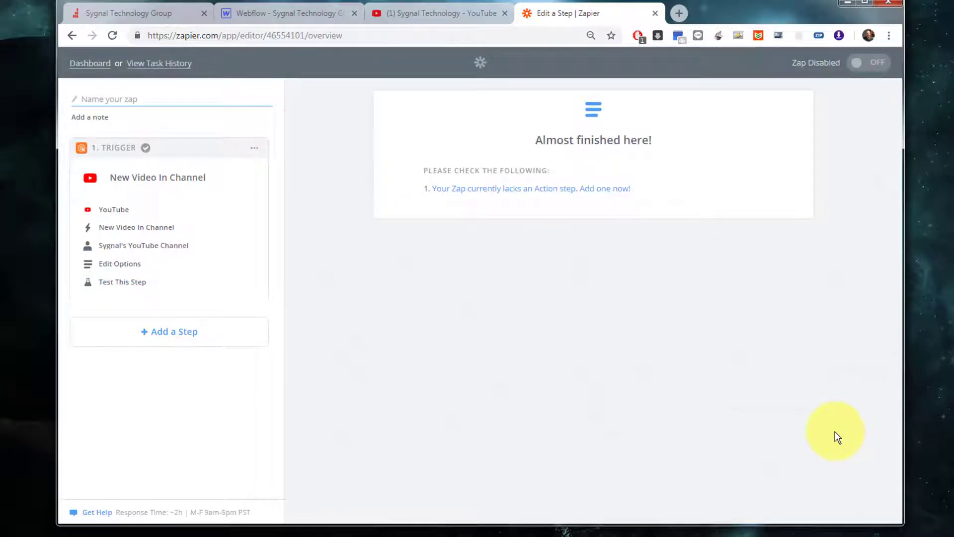
# Add an Action/Search step to the Zap and choose Webflow as its app
pyautogui.click(180, 339)
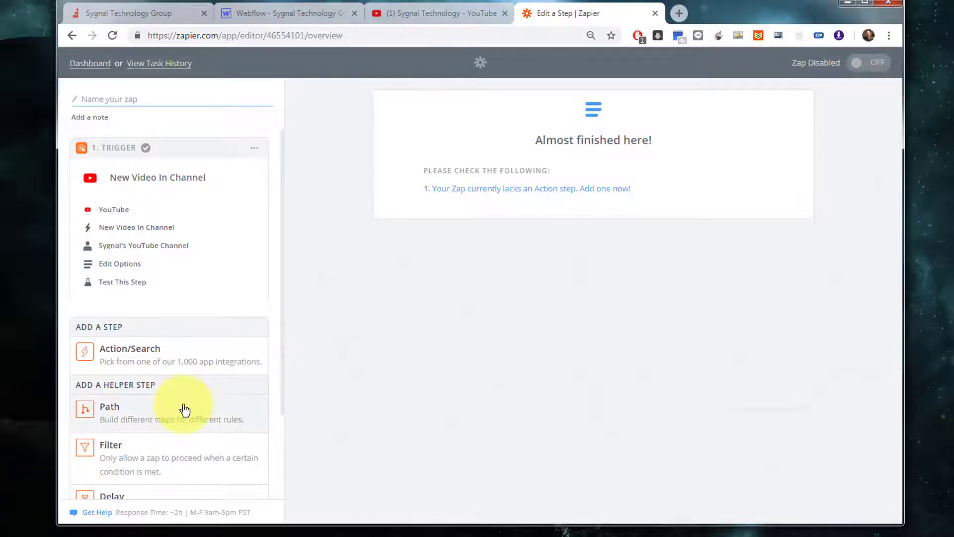
pyautogui.scroll(-2, 184, 409)
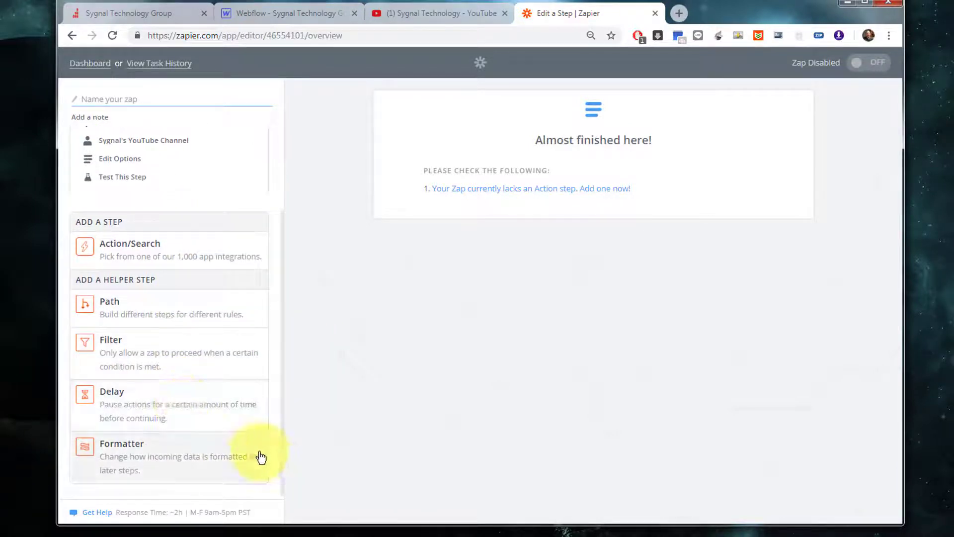
pyautogui.click(123, 256)
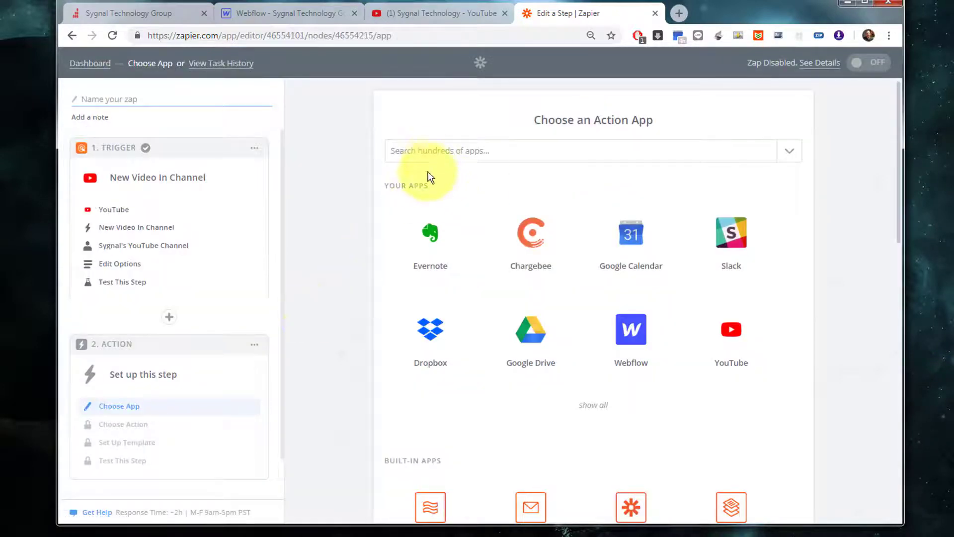
pyautogui.click(431, 152)
pyautogui.write('web')
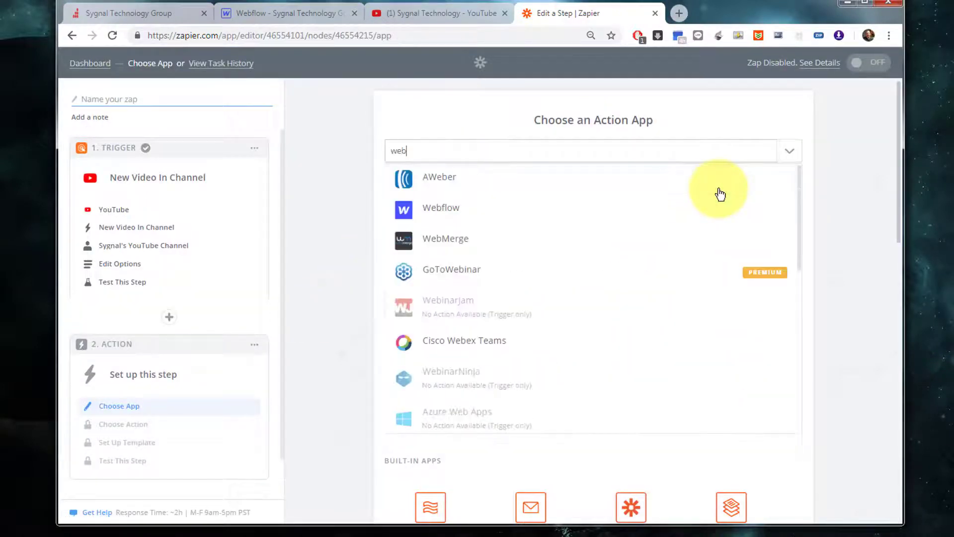
pyautogui.click(458, 214)
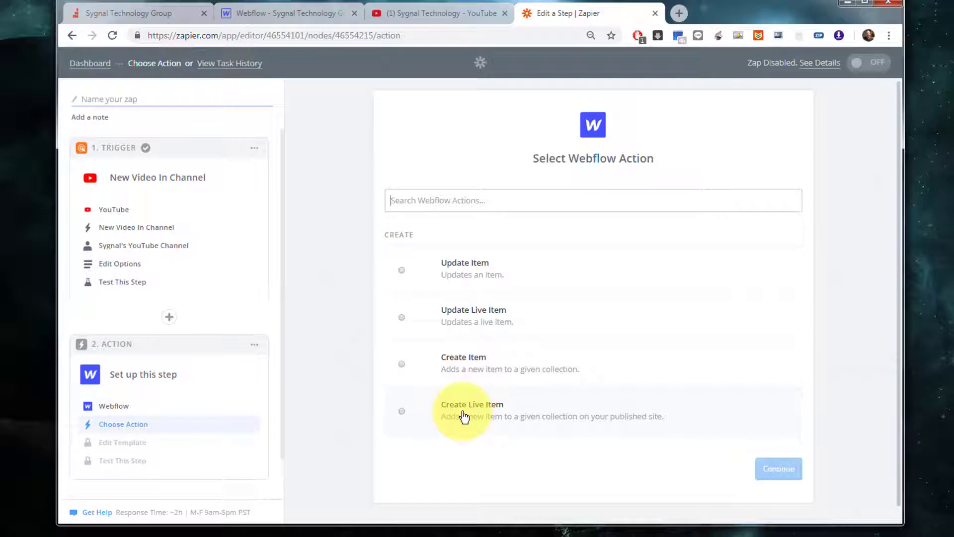
# Select the Create Live Item action and save "Webflow - Sygnal" as its account
pyautogui.click(401, 414)
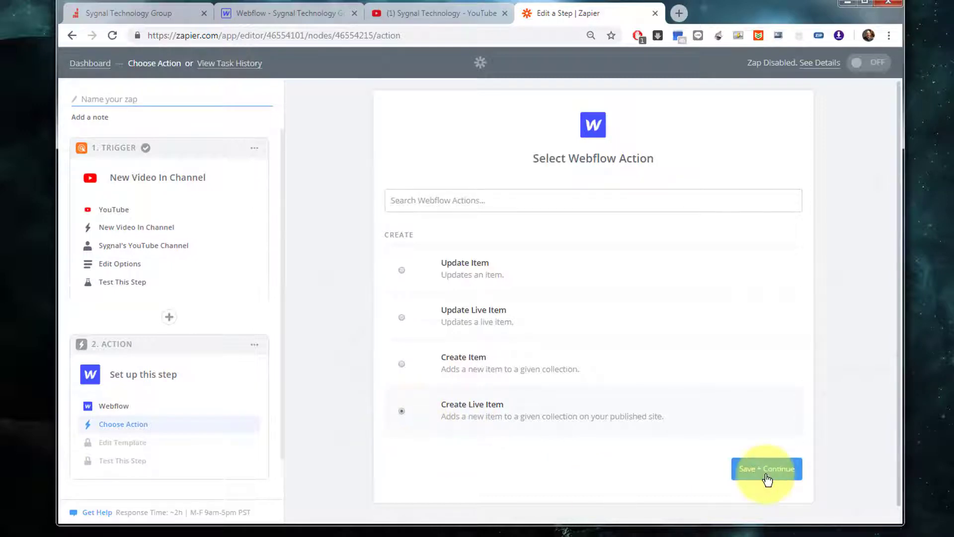
pyautogui.click(767, 476)
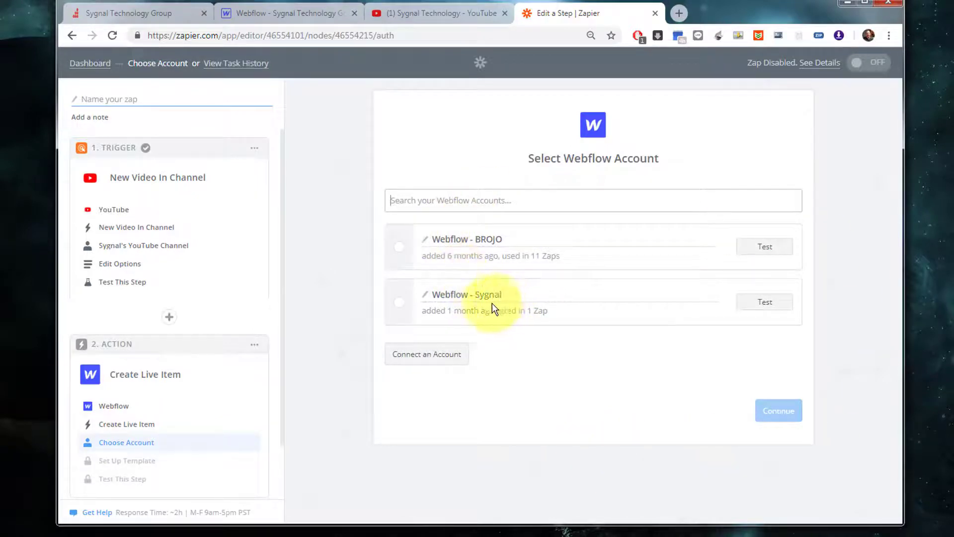
pyautogui.click(399, 308)
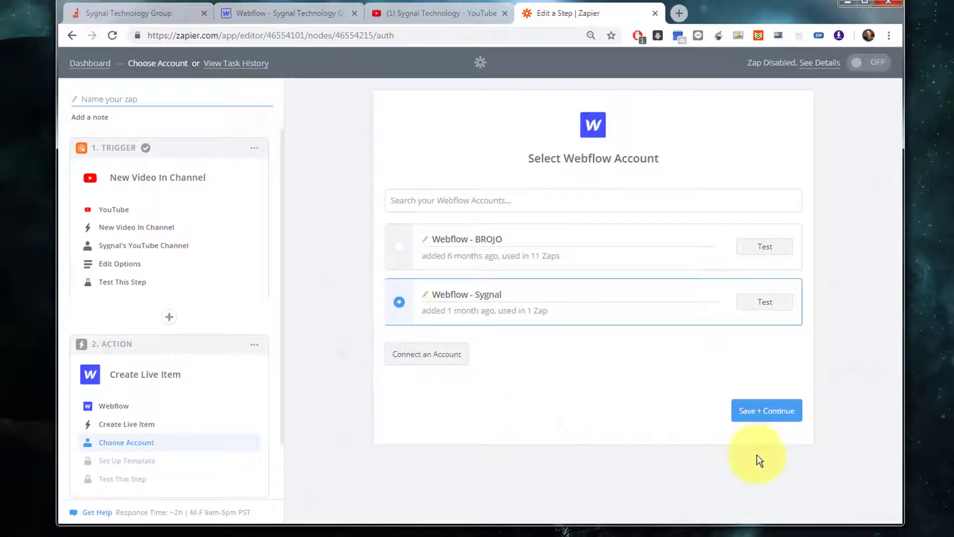
pyautogui.click(771, 415)
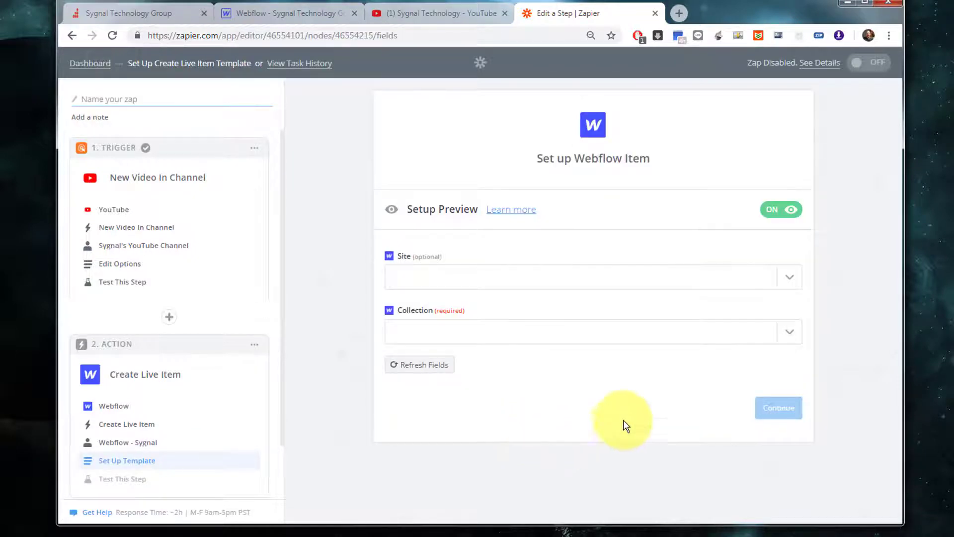
# Set the Webflow item's site to Sygnal Technology Group and its collection to Blogs
pyautogui.click(446, 279)
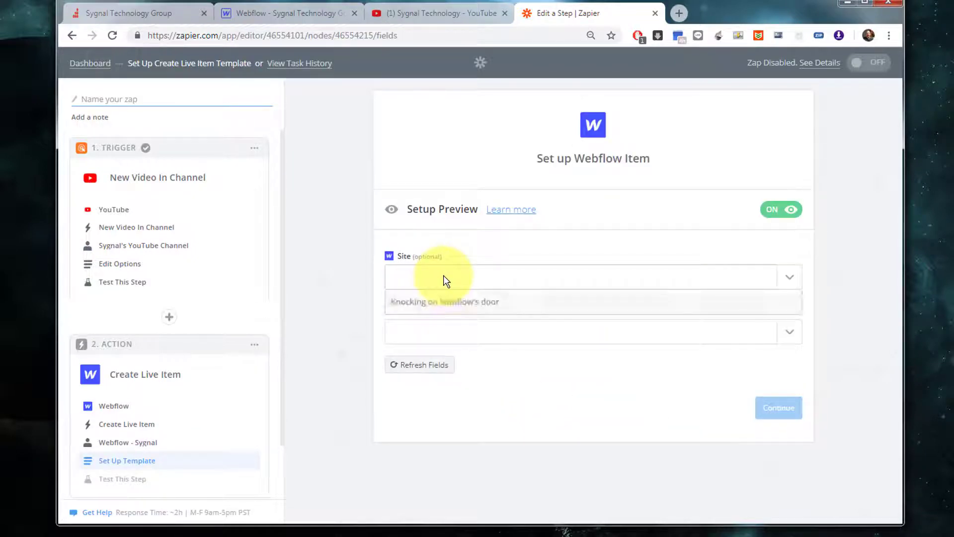
pyautogui.click(422, 325)
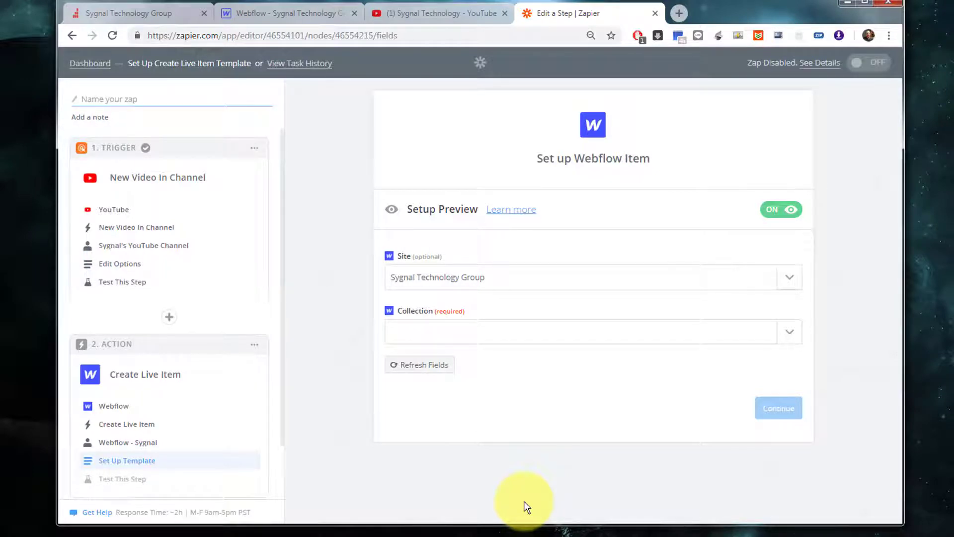
pyautogui.click(787, 332)
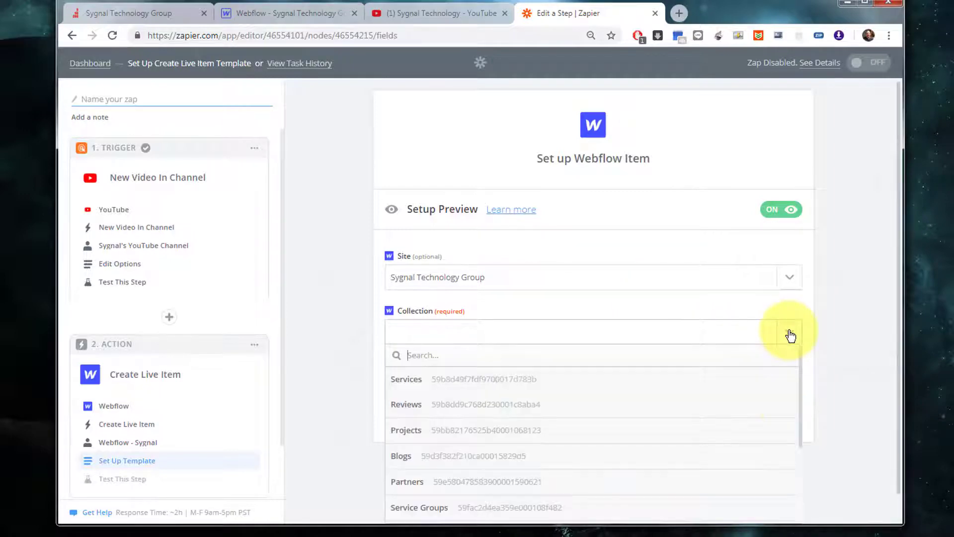
pyautogui.click(436, 455)
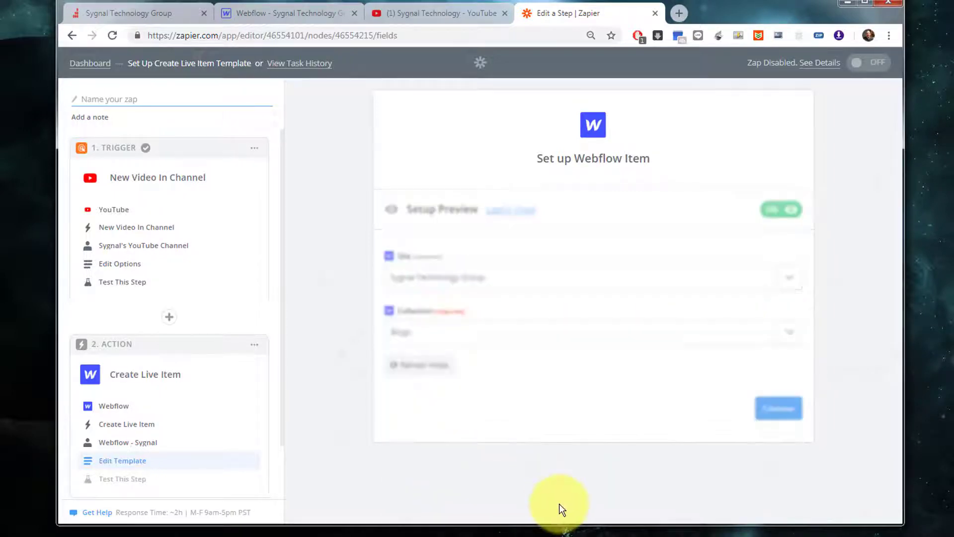
# Try to insert trigger data into the Published Date and Brief fields of the Webflow item
pyautogui.scroll(-4, 858, 396)
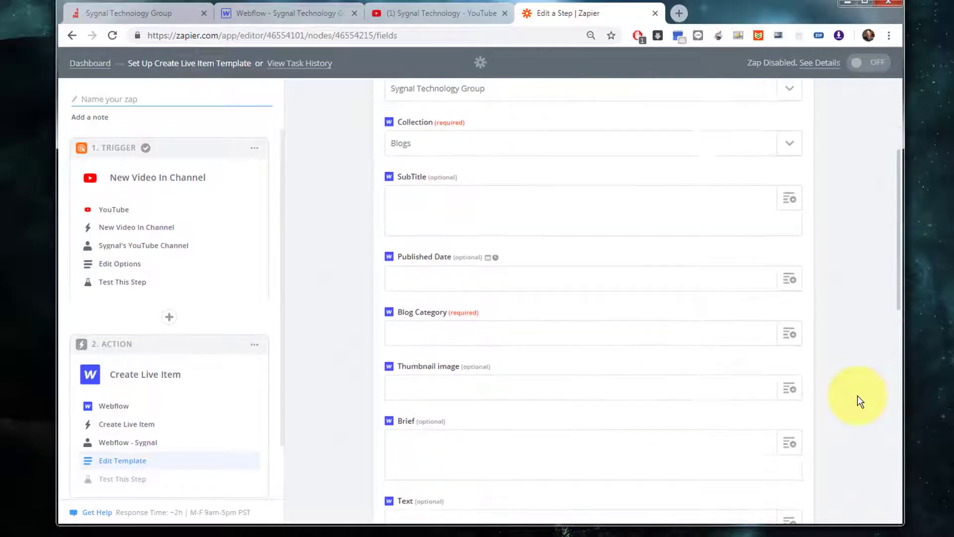
pyautogui.click(475, 279)
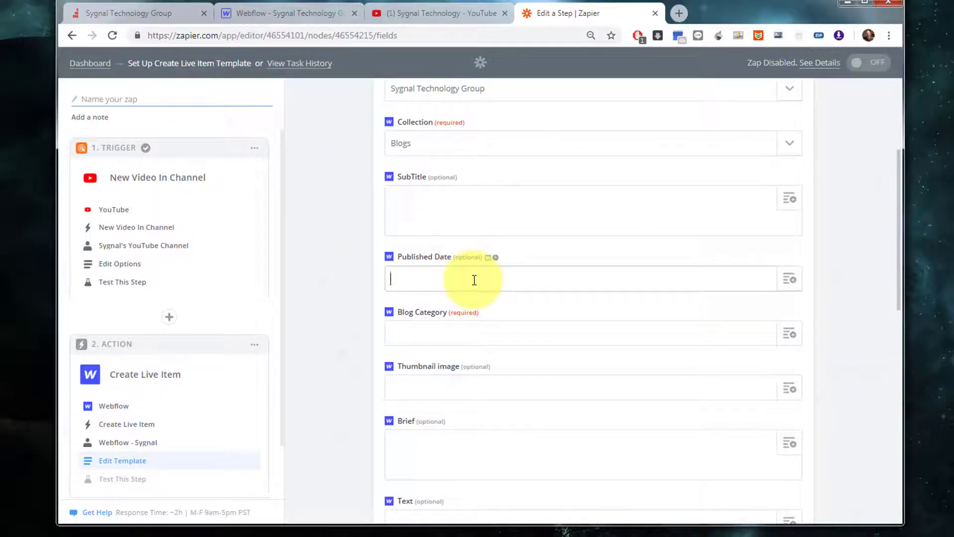
pyautogui.click(790, 280)
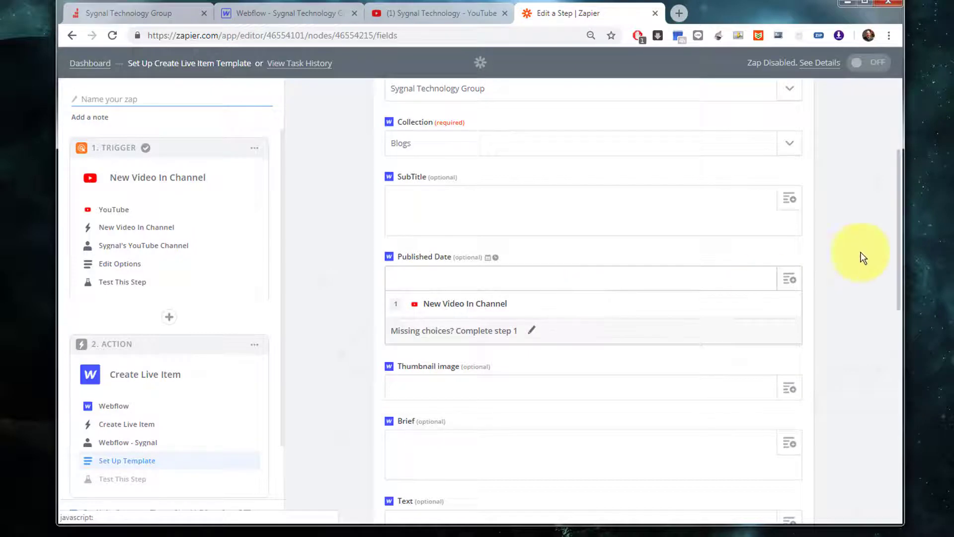
pyautogui.click(834, 267)
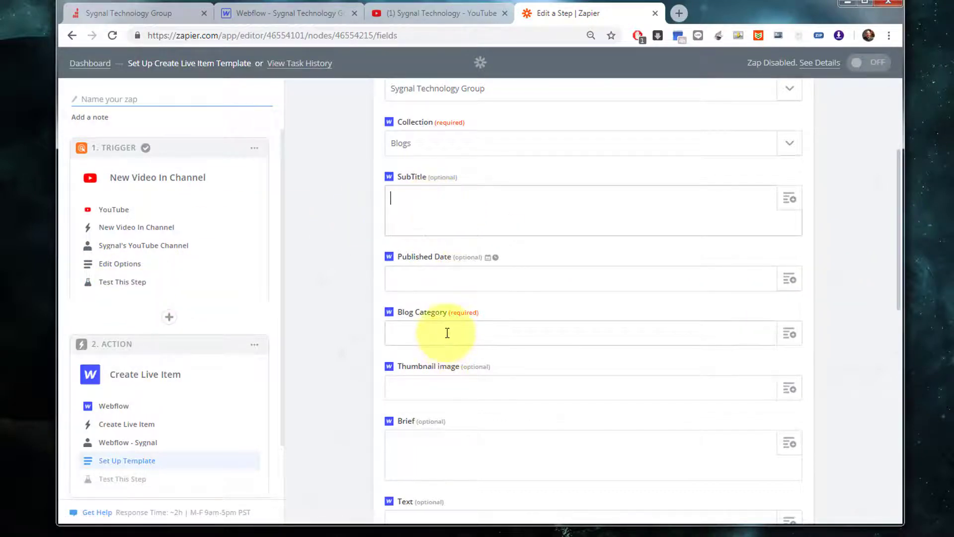
pyautogui.click(492, 339)
pyautogui.scroll(-3, 850, 345)
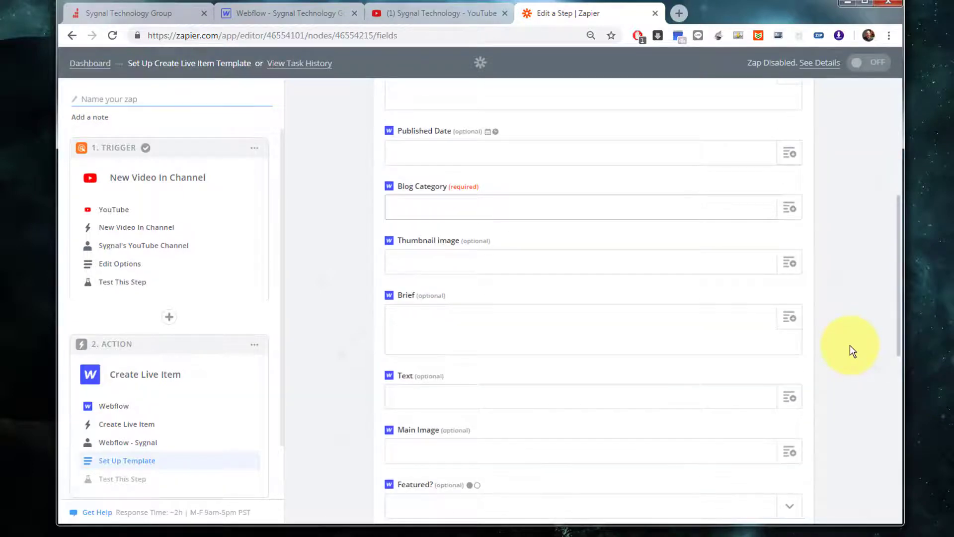
pyautogui.scroll(-1, 850, 345)
pyautogui.click(417, 252)
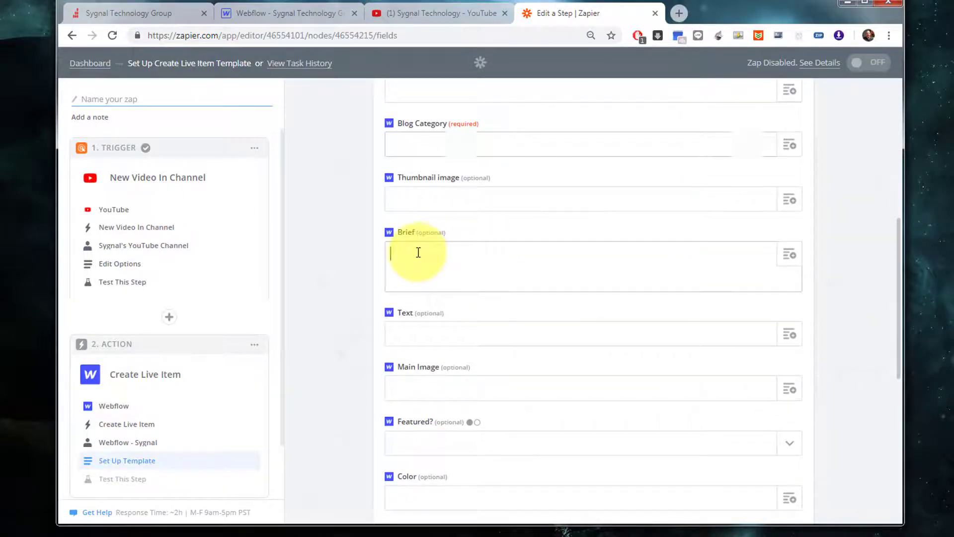
pyautogui.click(785, 256)
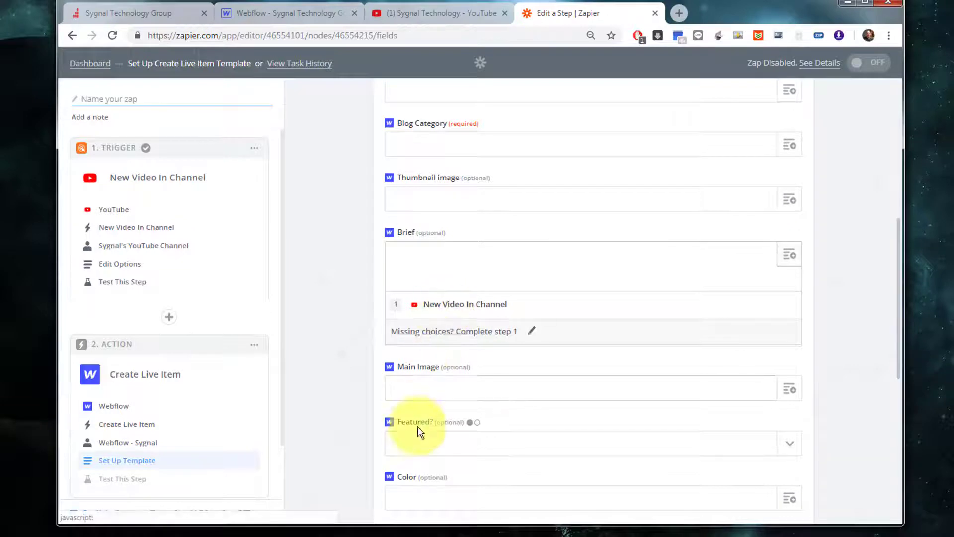
pyautogui.click(343, 321)
# Return to the trigger's test, continue with the Video A sample, and reopen the Webflow action's template
pyautogui.click(119, 283)
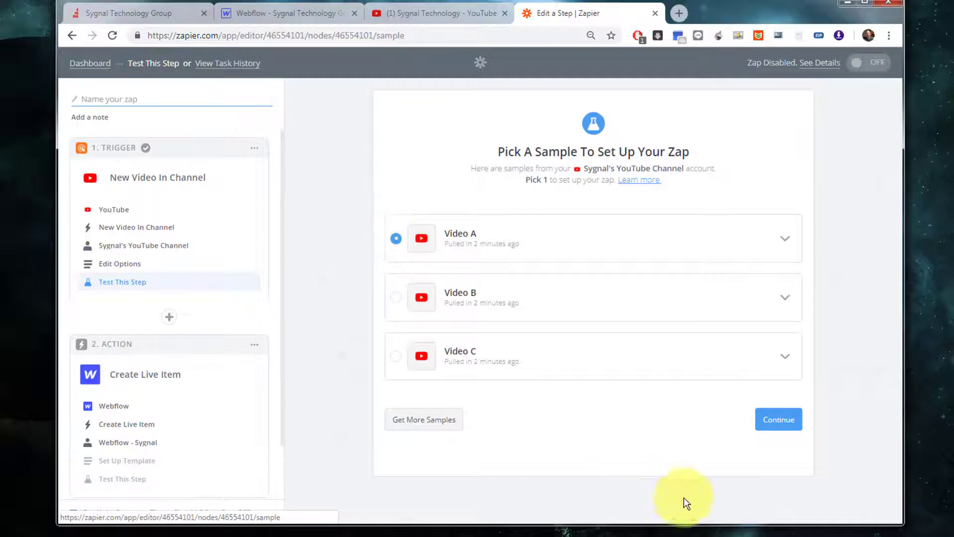
pyautogui.click(771, 420)
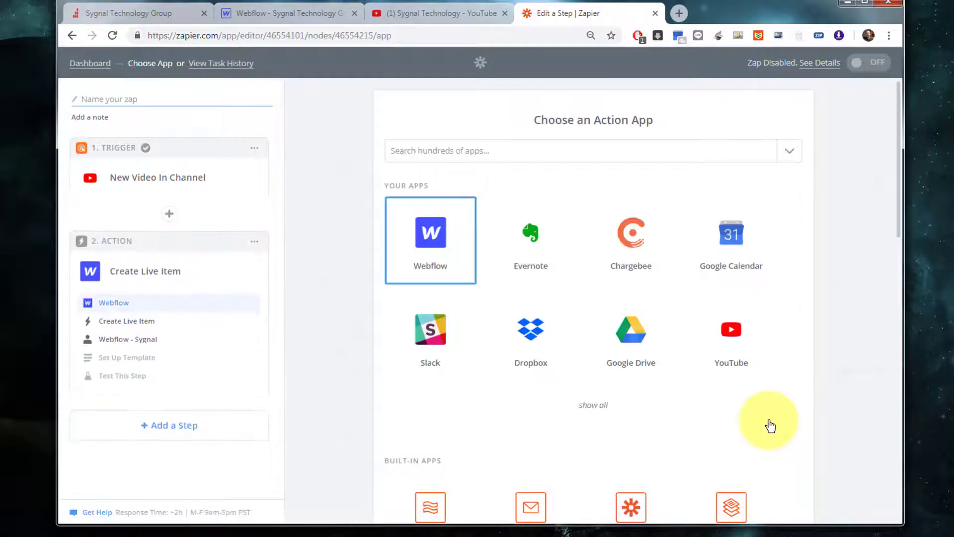
pyautogui.click(131, 361)
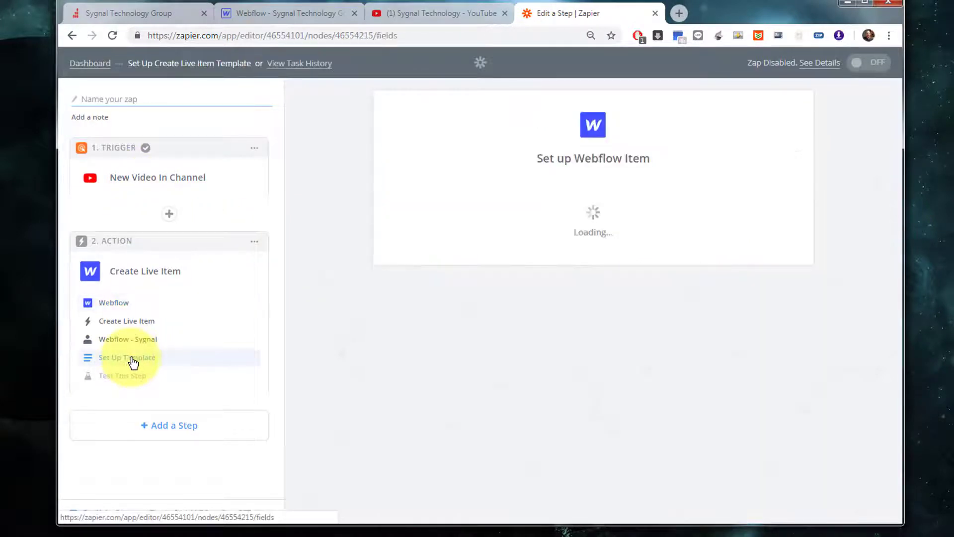
pyautogui.scroll(-3, 839, 327)
pyautogui.scroll(-1, 839, 327)
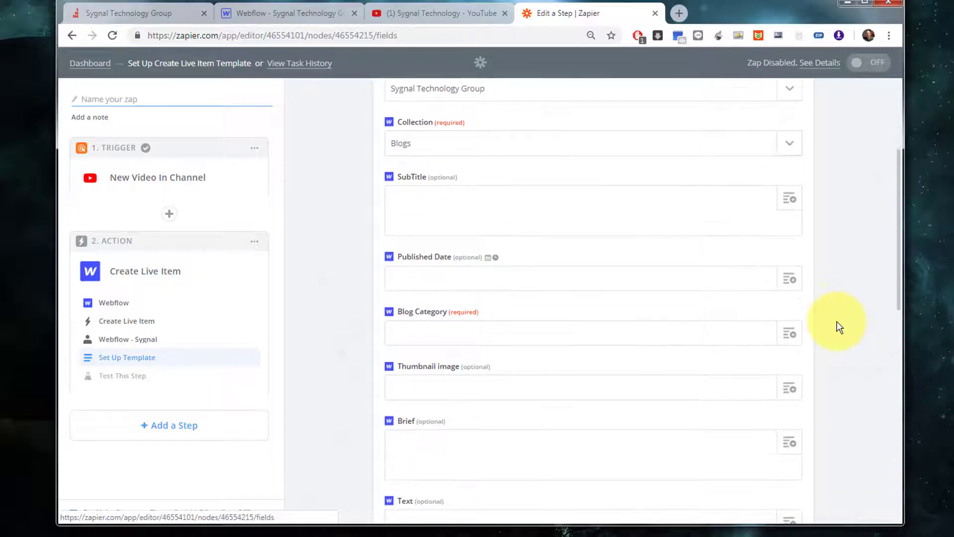
# Map the Webflow item's Published Date field to the YouTube video's Published Date
pyautogui.click(789, 279)
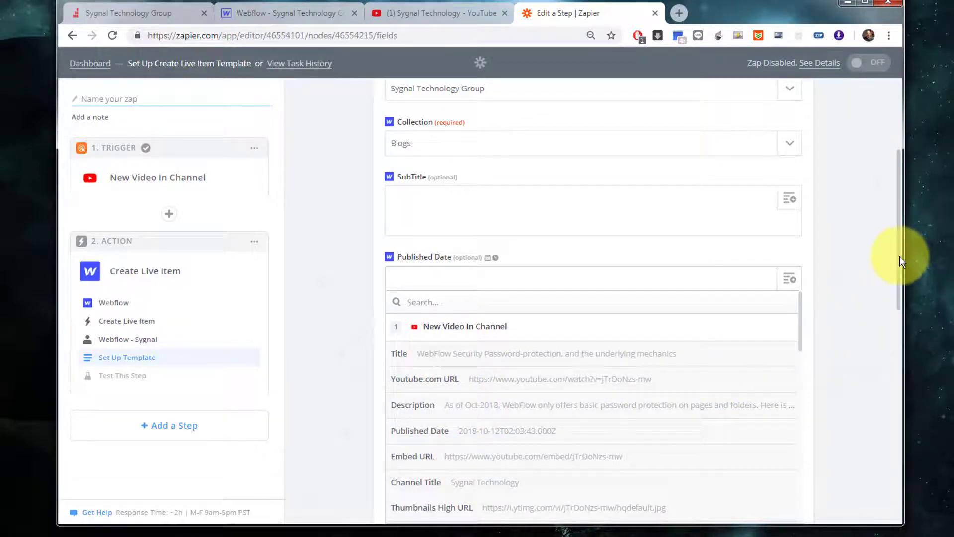
pyautogui.moveTo(899, 258); pyautogui.dragTo(894, 317)
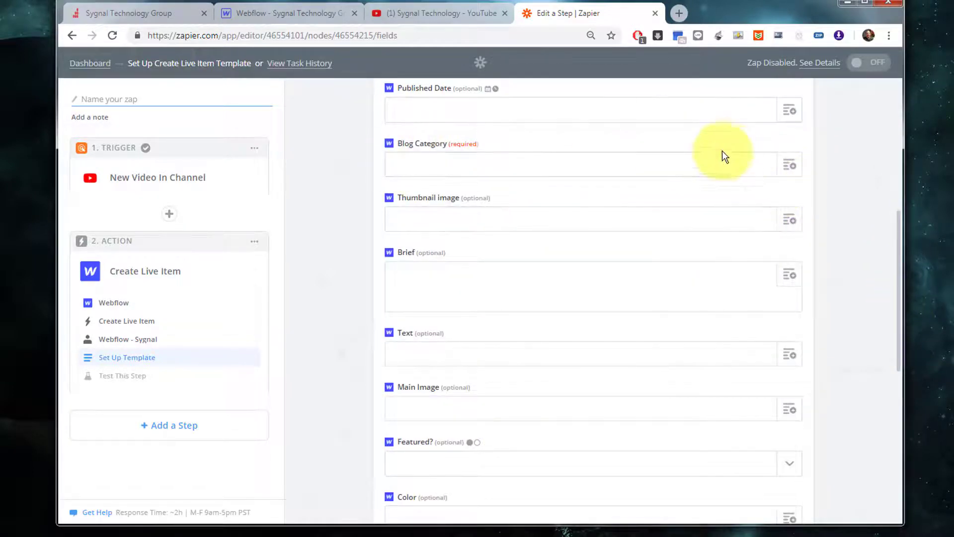
pyautogui.click(792, 112)
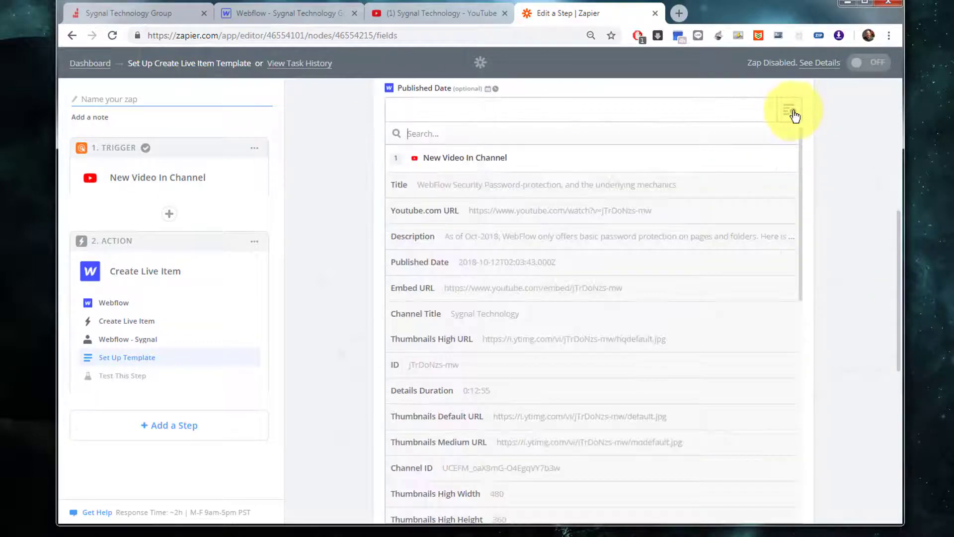
pyautogui.click(432, 269)
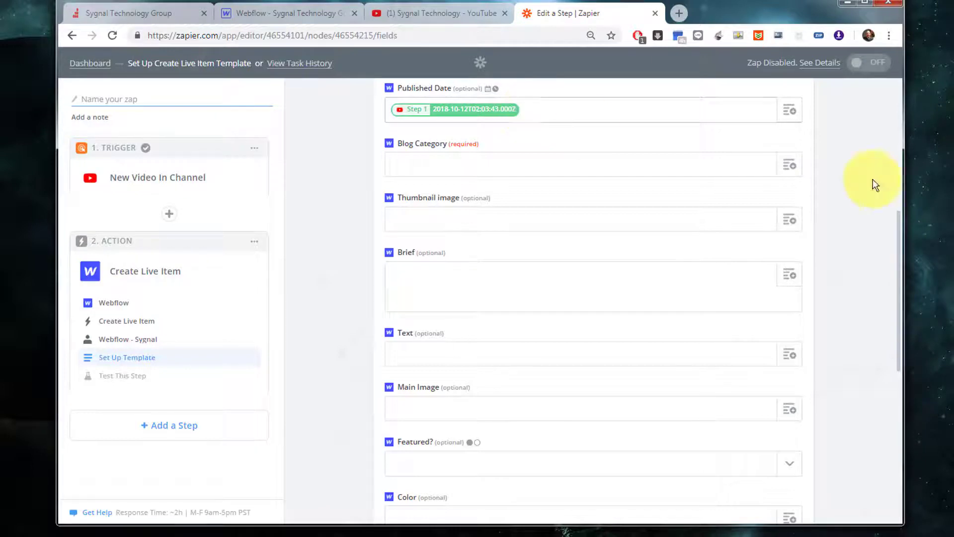
# Leave Blog Category empty and map the Thumbnail image field to the video's Thumbnails High URL
pyautogui.click(438, 168)
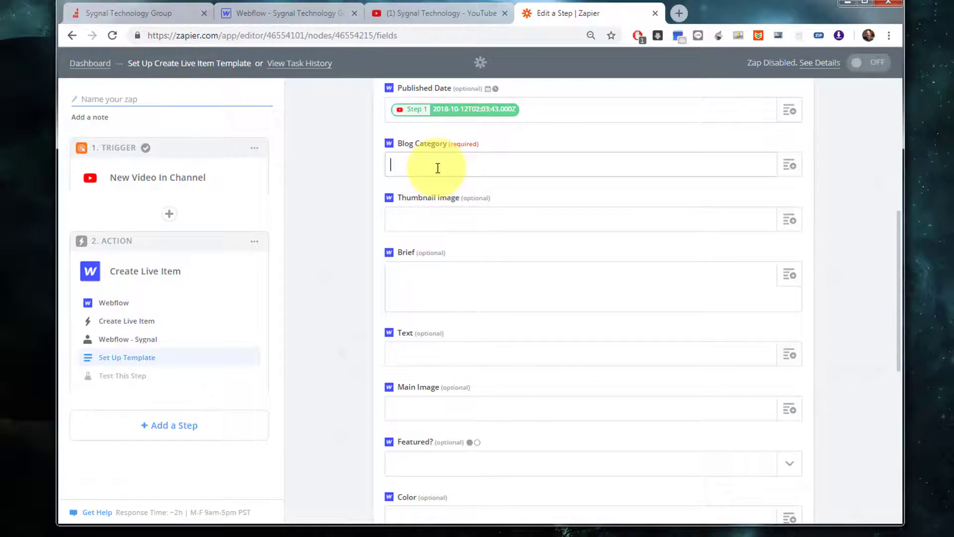
pyautogui.click(790, 224)
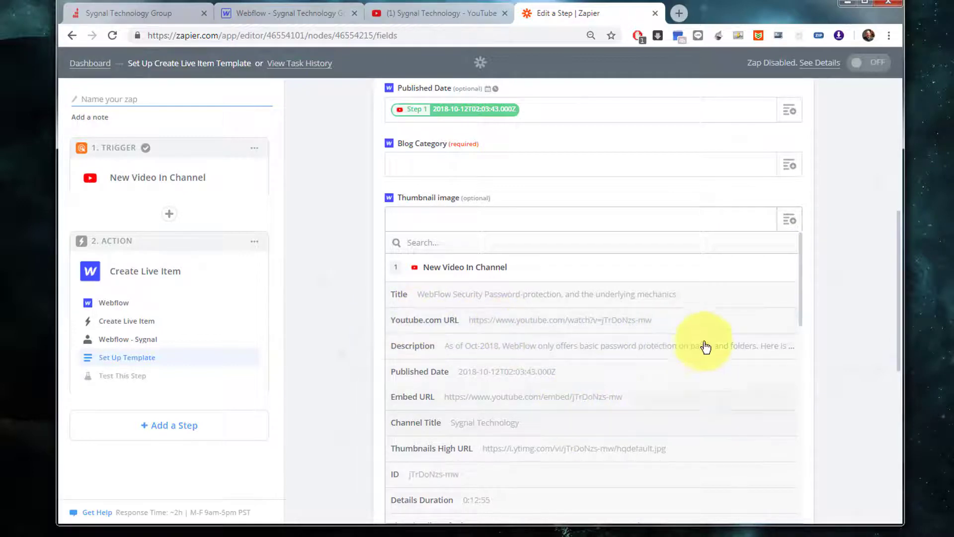
pyautogui.scroll(-1, 646, 371)
pyautogui.scroll(-1, 575, 394)
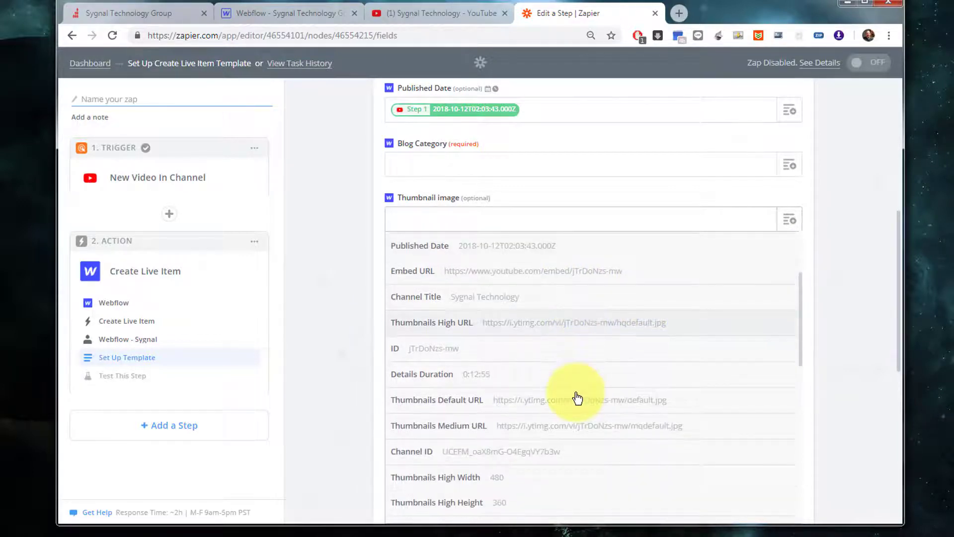
pyautogui.click(534, 329)
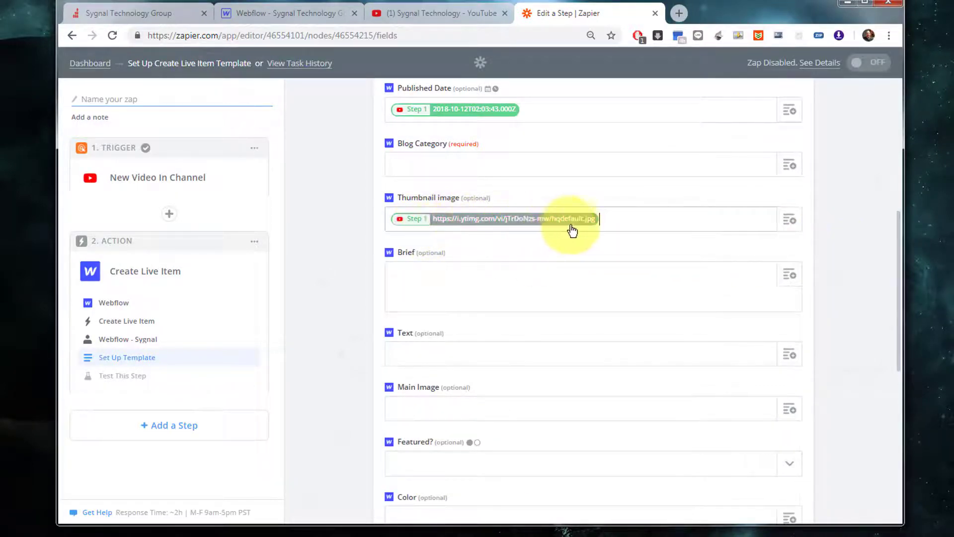
# Map both the Brief and Text fields of the Webflow item to the YouTube video's Description
pyautogui.click(537, 303)
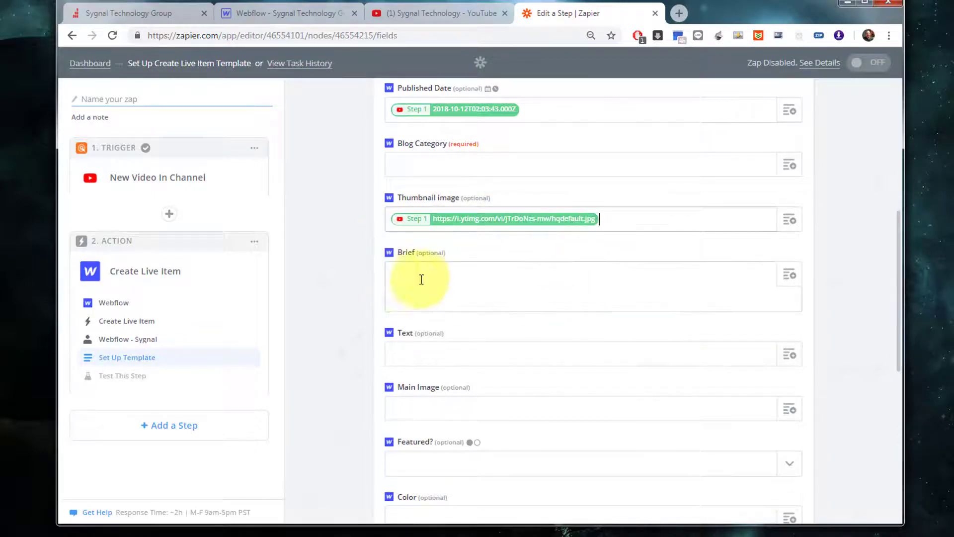
pyautogui.click(790, 276)
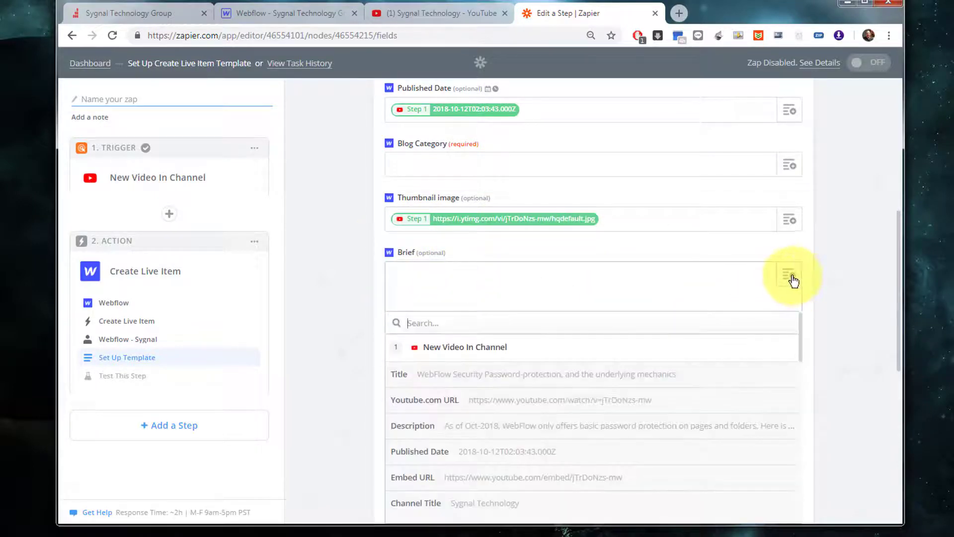
pyautogui.scroll(-2, 824, 338)
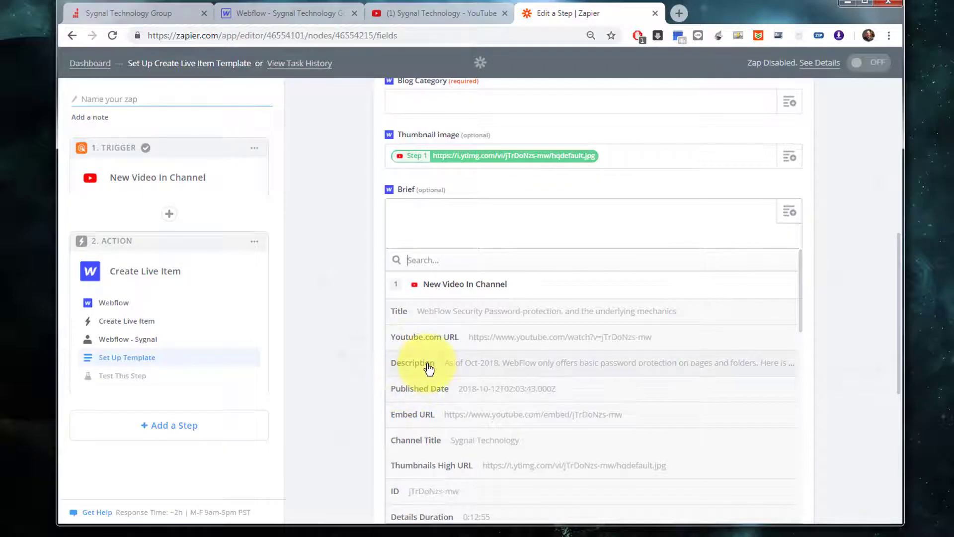
pyautogui.click(427, 367)
pyautogui.scroll(-1, 835, 281)
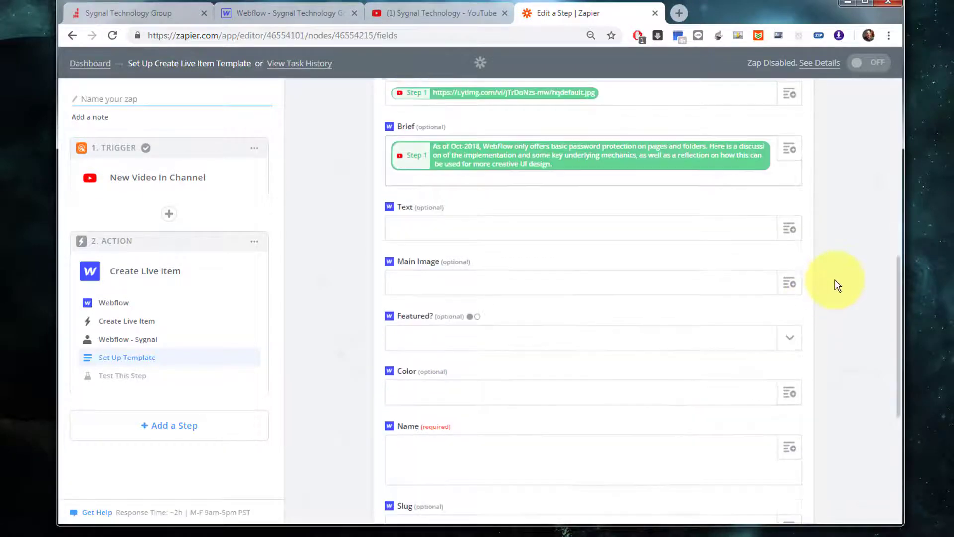
pyautogui.click(508, 228)
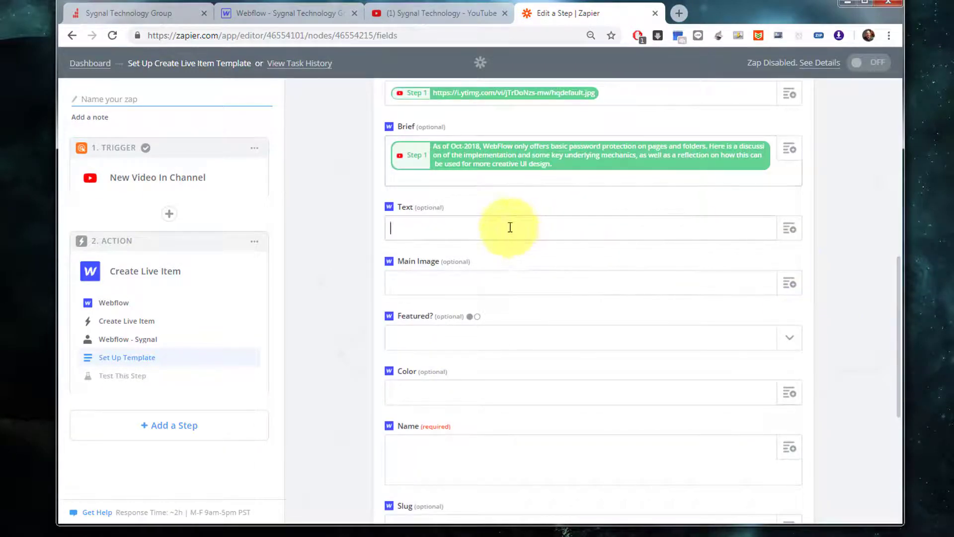
pyautogui.click(790, 234)
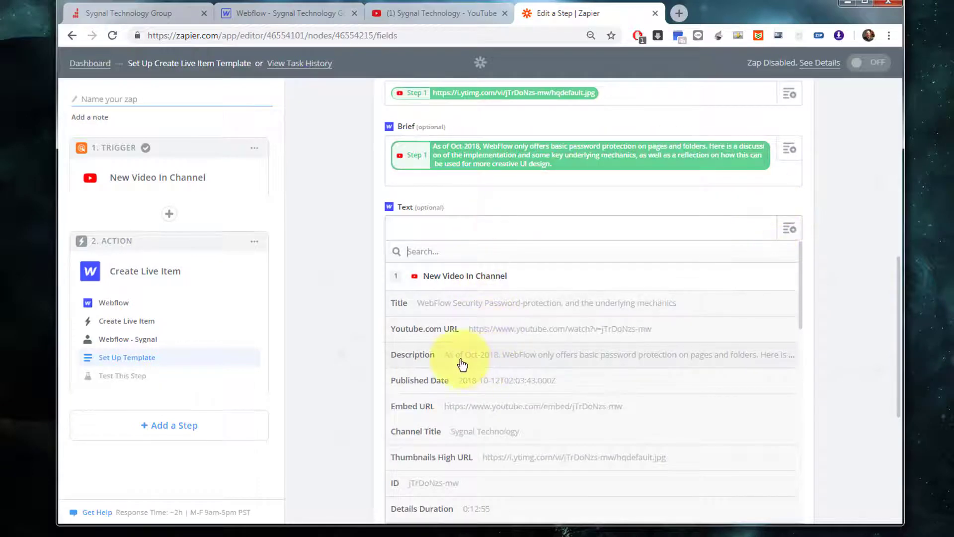
pyautogui.click(496, 360)
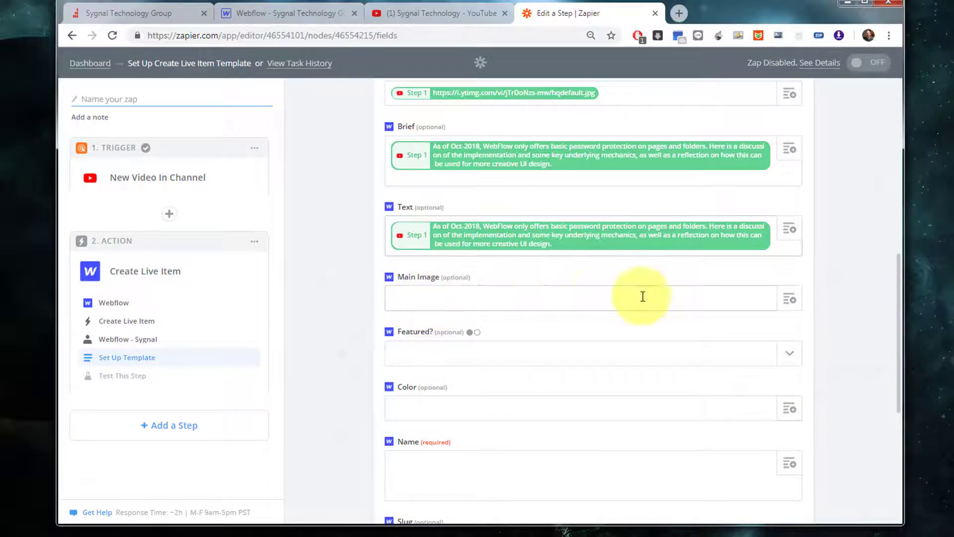
# Set the Webflow item's Featured? option to no, leaving Main Image empty
pyautogui.scroll(-3, 819, 296)
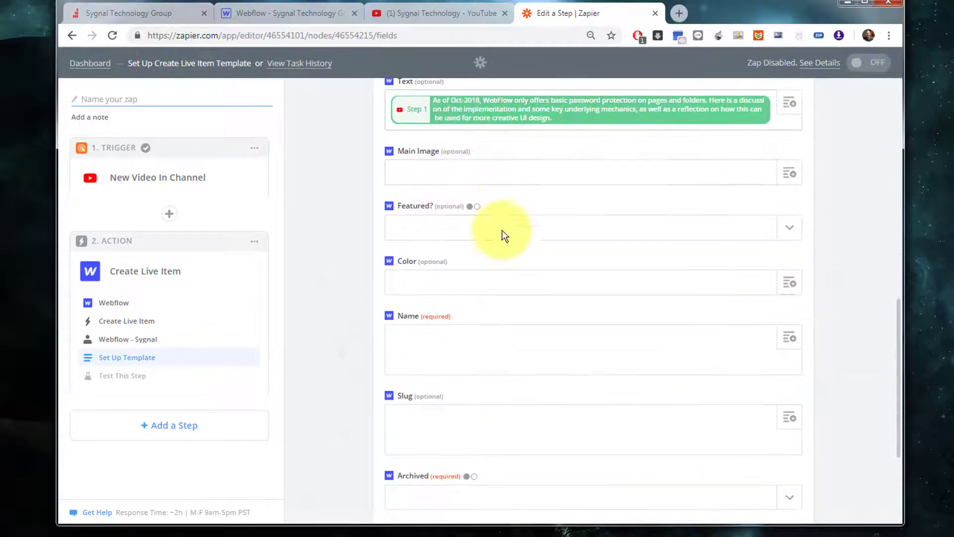
pyautogui.click(785, 231)
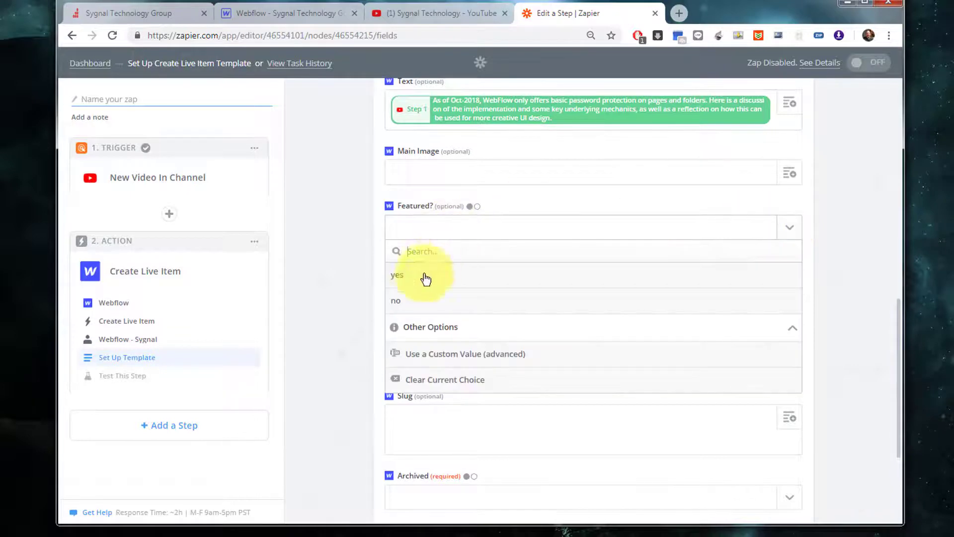
pyautogui.click(404, 304)
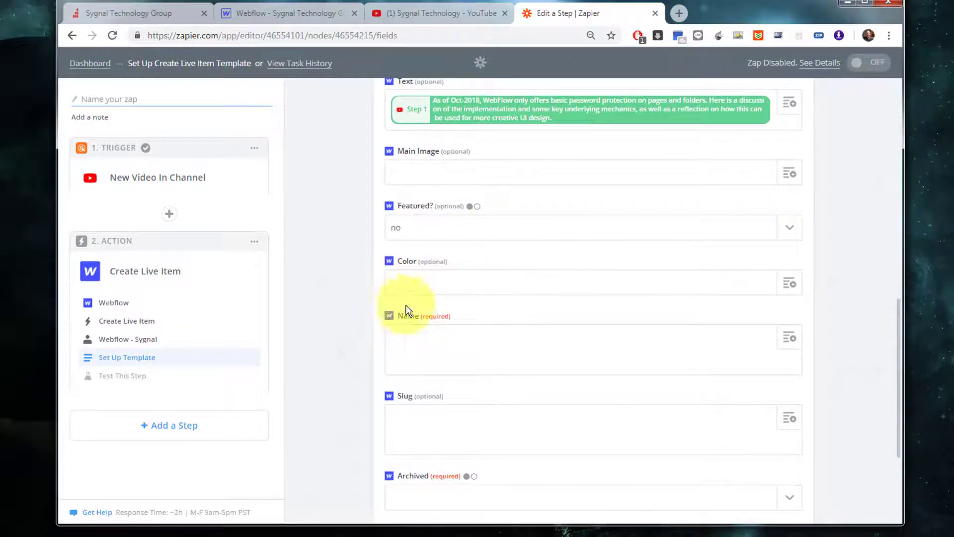
# Map the Webflow item's required Name field to the YouTube video's Title, leaving Color empty
pyautogui.scroll(-3, 836, 319)
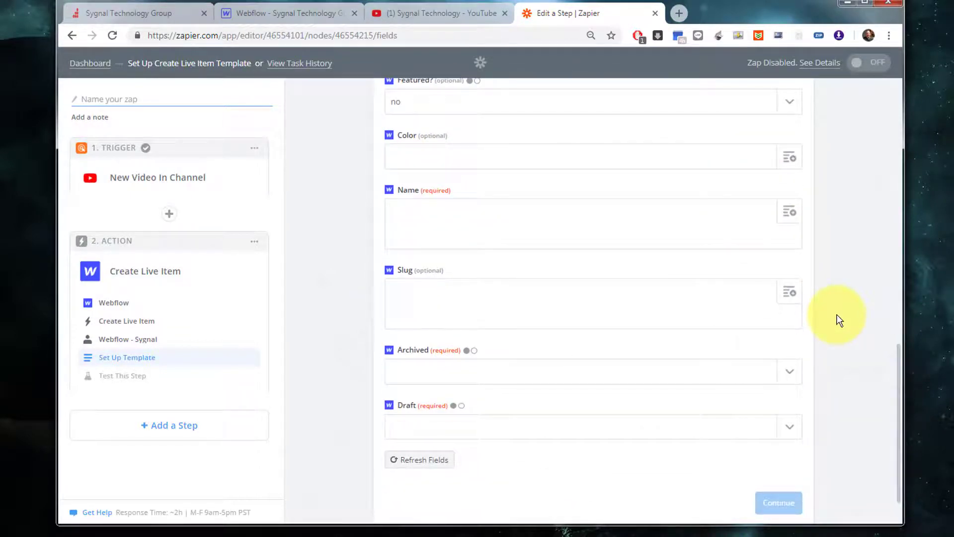
pyautogui.click(427, 204)
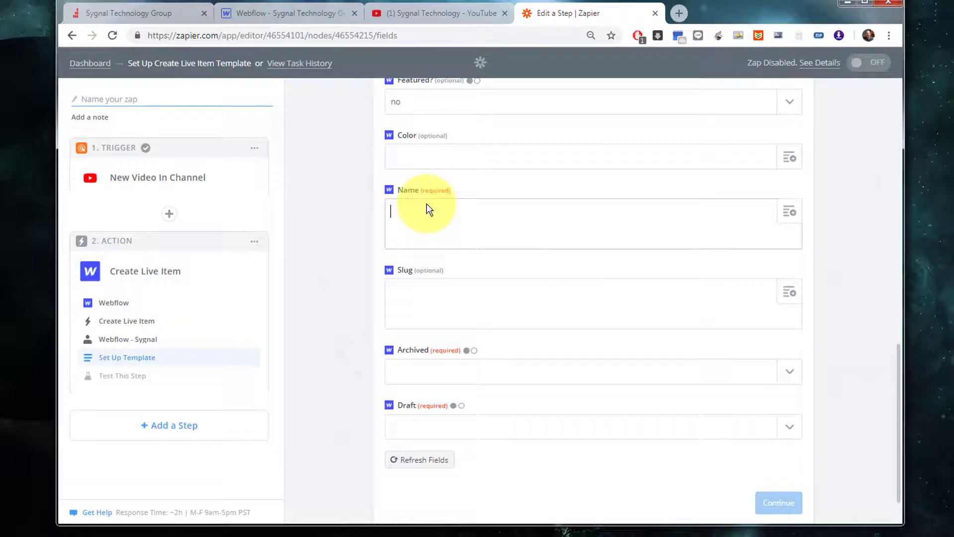
pyautogui.click(788, 212)
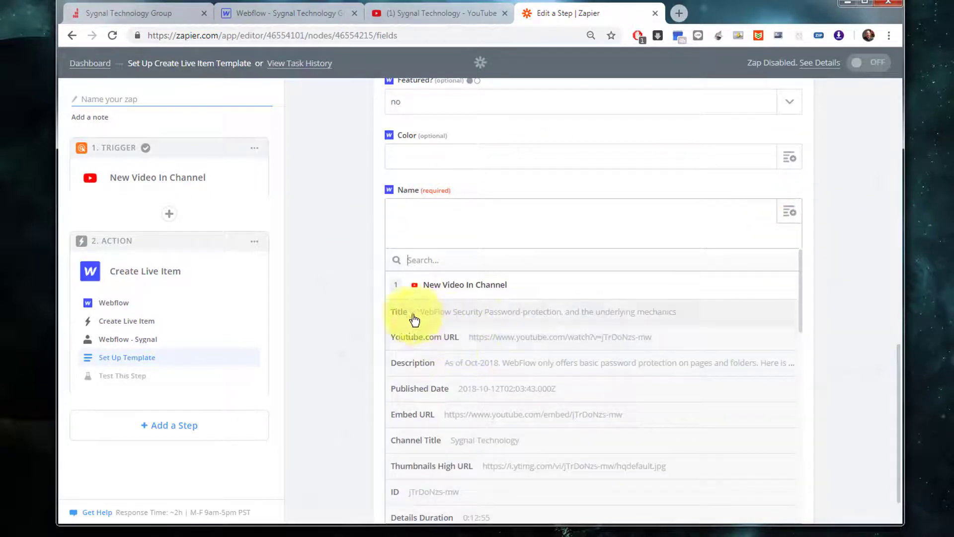
pyautogui.click(482, 313)
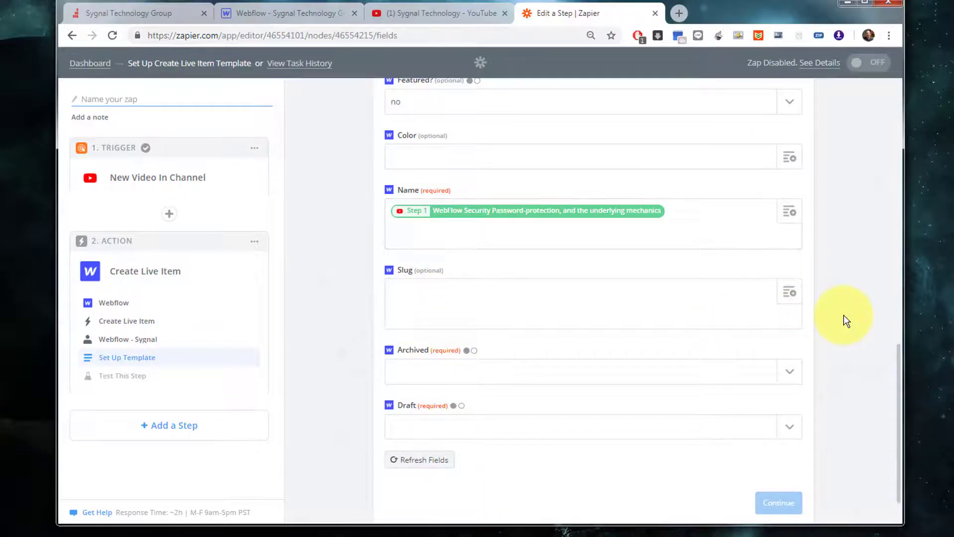
# Leave Slug empty and set both the Archived and Draft options to no
pyautogui.scroll(-2, 846, 321)
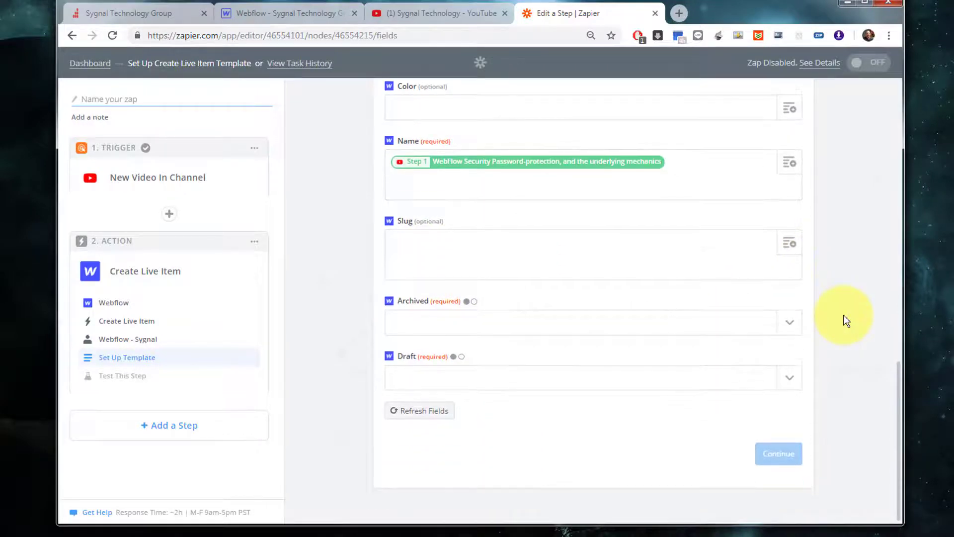
pyautogui.click(785, 326)
pyautogui.click(426, 398)
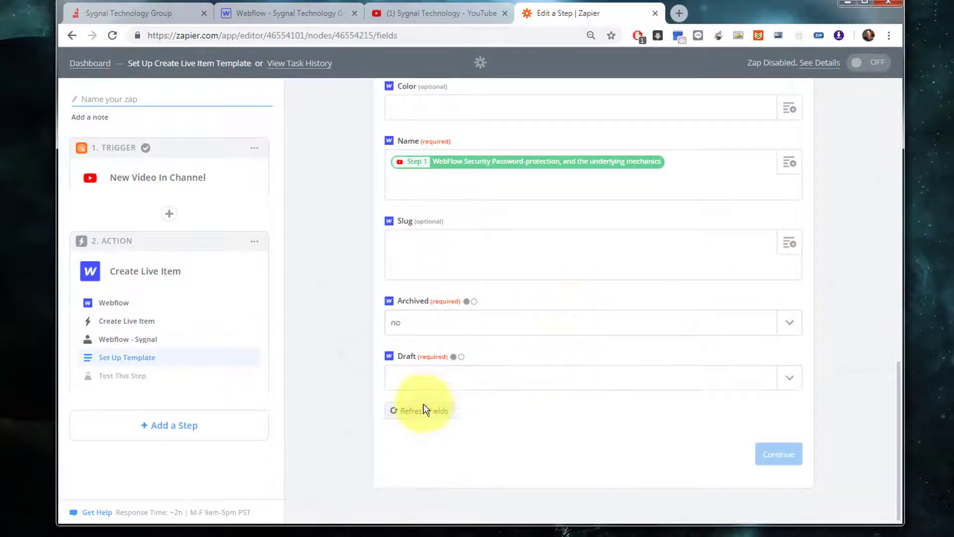
pyautogui.click(784, 380)
pyautogui.click(417, 456)
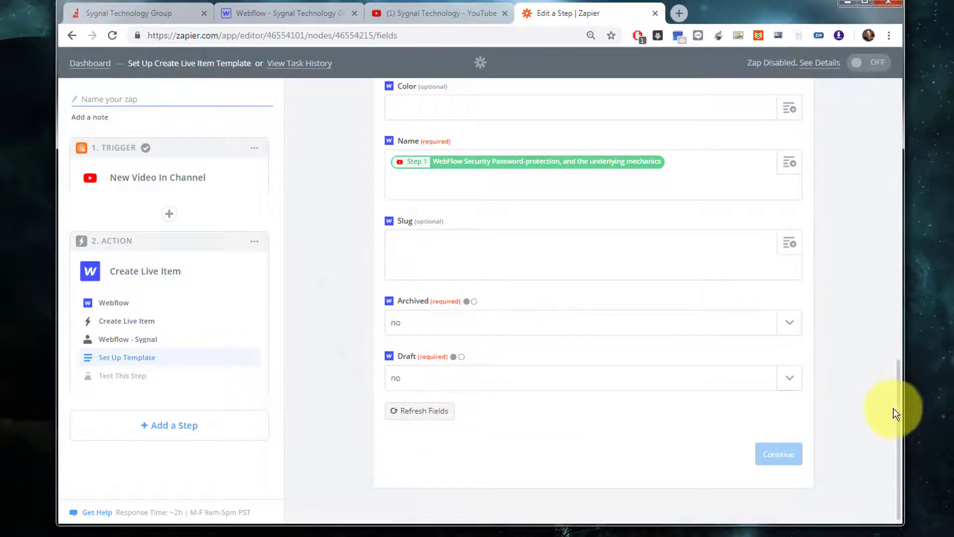
# Switch to the Form1 utility, load the Sygnal Technology Group site's collections, and list the Blog Categories items
pyautogui.moveTo(899, 412); pyautogui.dragTo(904, 217)
pyautogui.click(417, 292)
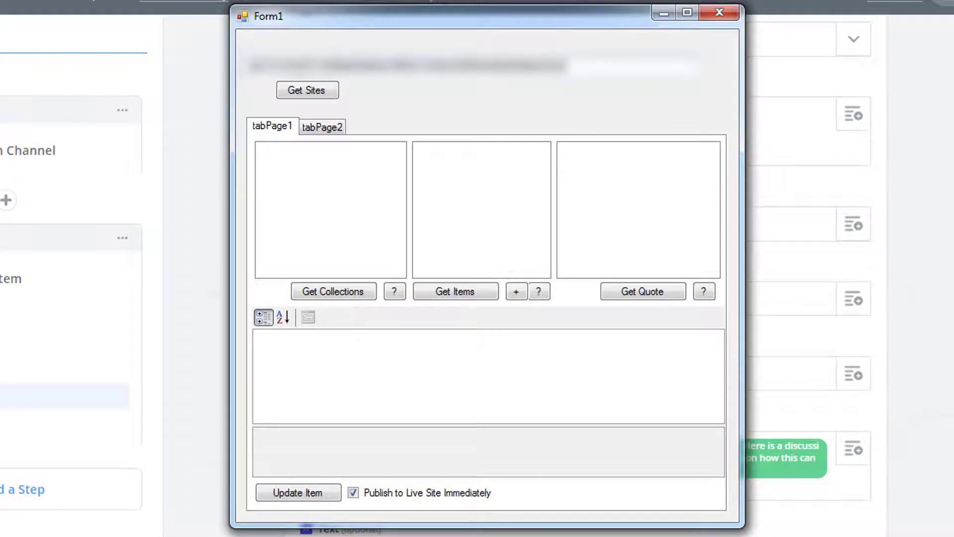
pyautogui.click(306, 90)
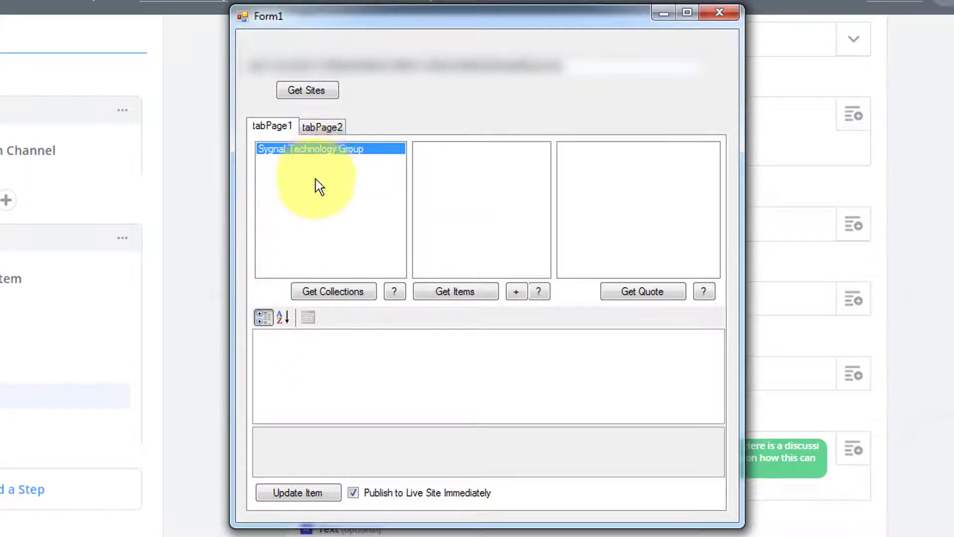
pyautogui.click(335, 293)
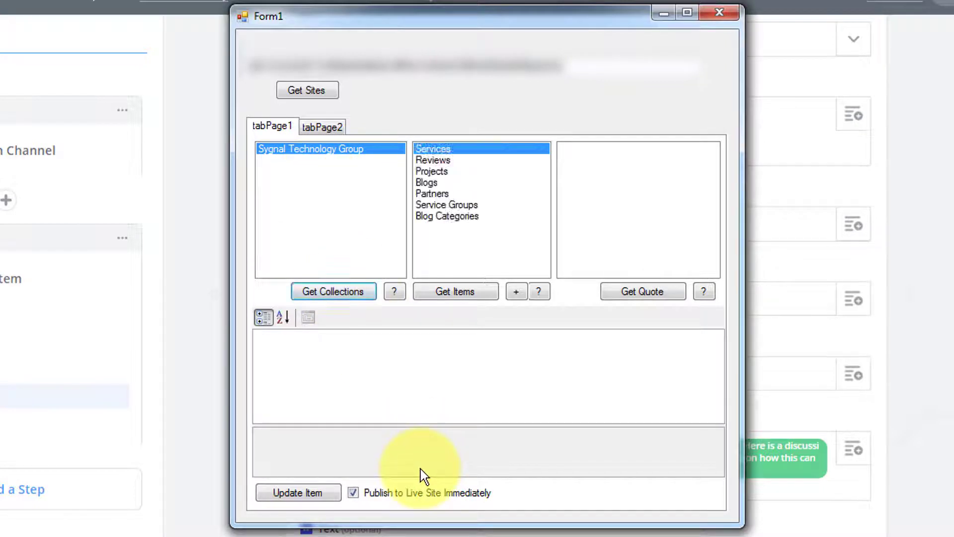
pyautogui.click(450, 183)
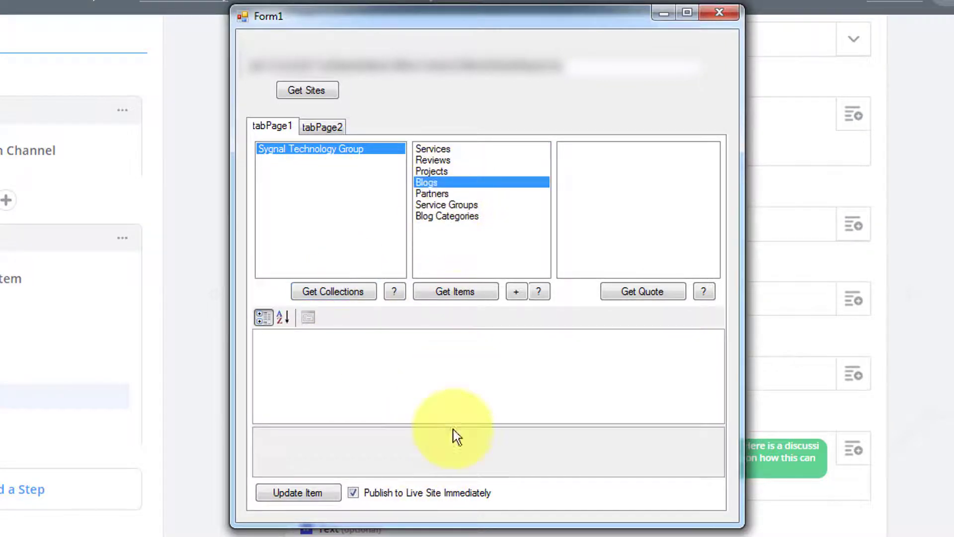
pyautogui.click(445, 218)
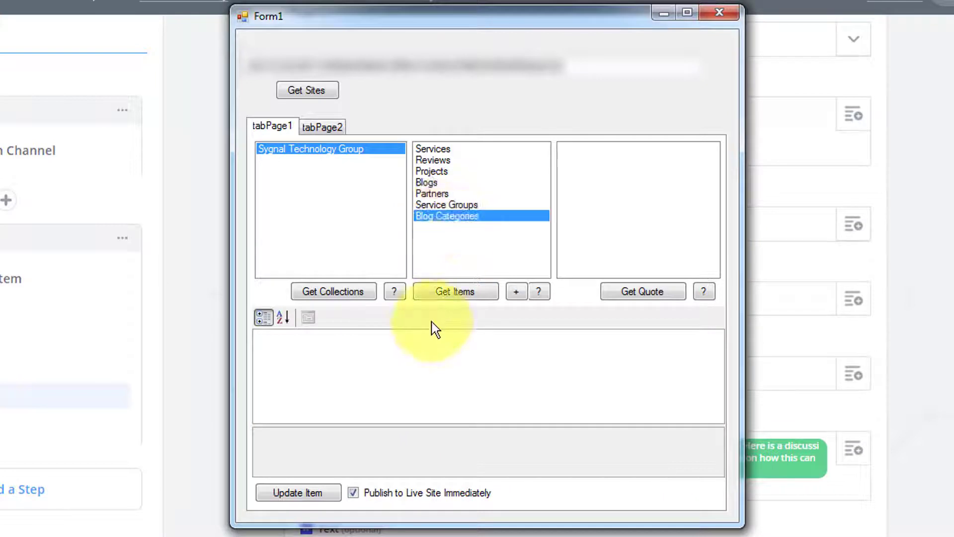
pyautogui.click(451, 292)
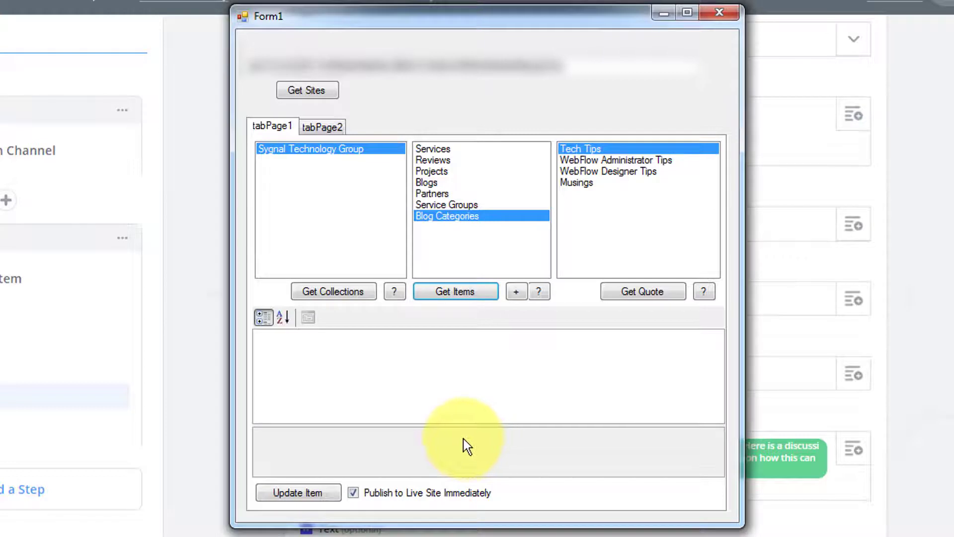
# Load the WebFlow Designer Tips category's properties and copy its _id value
pyautogui.click(621, 171)
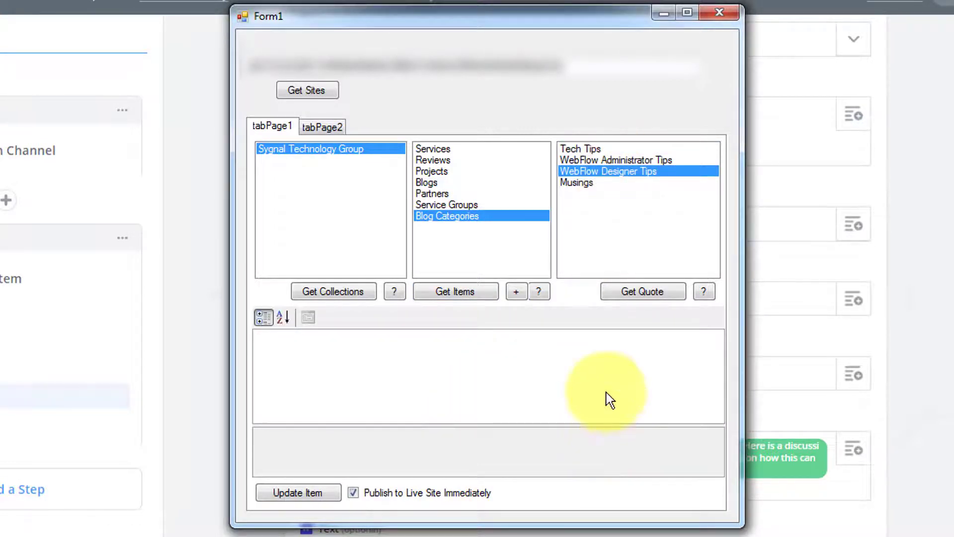
pyautogui.click(649, 292)
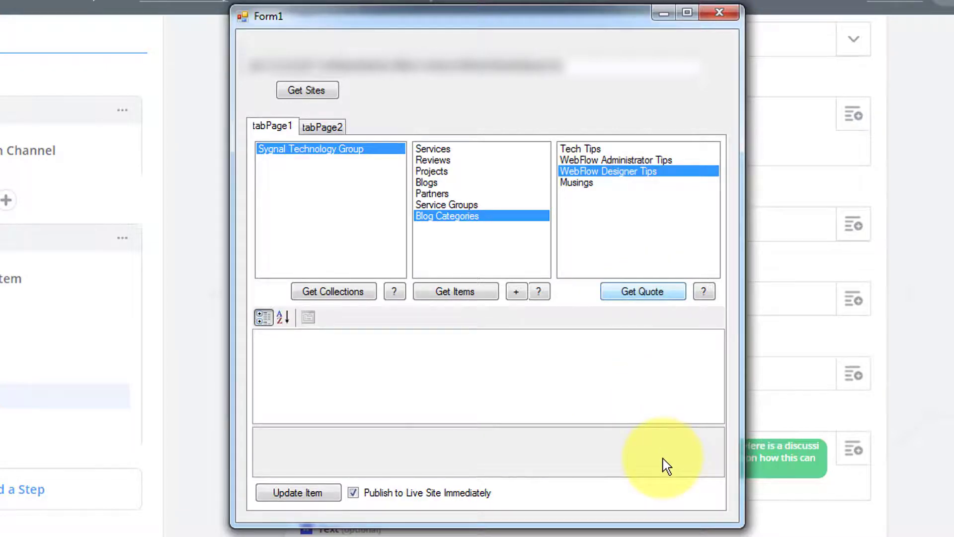
pyautogui.click(299, 391)
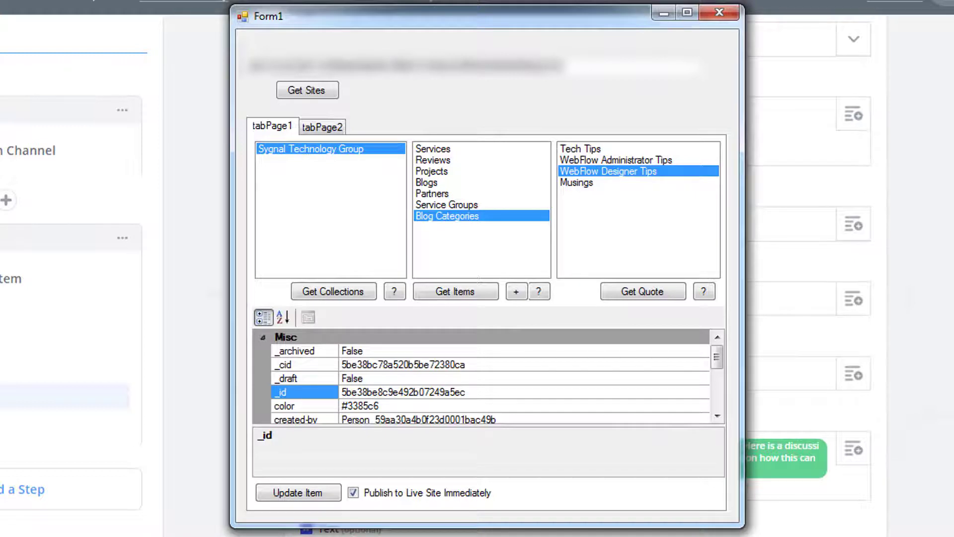
pyautogui.click(445, 413)
# Return to Zapier, enter 5be38be8c9e492b07249a5ec as the Blog Category, and continue to the action's test
pyautogui.hotkey('alt', 'Tab')
pyautogui.click(386, 300)
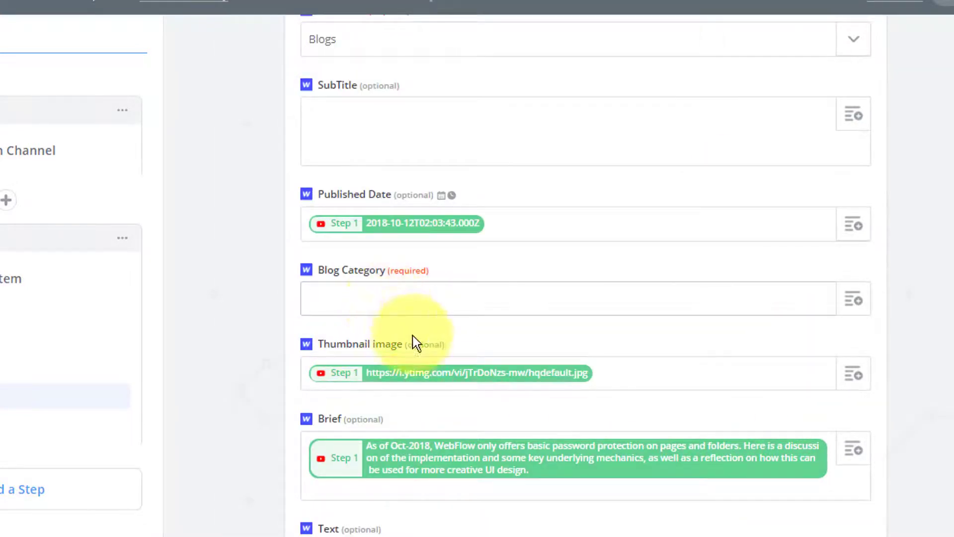
pyautogui.write('5be38be8c9e492b07249a5ec')
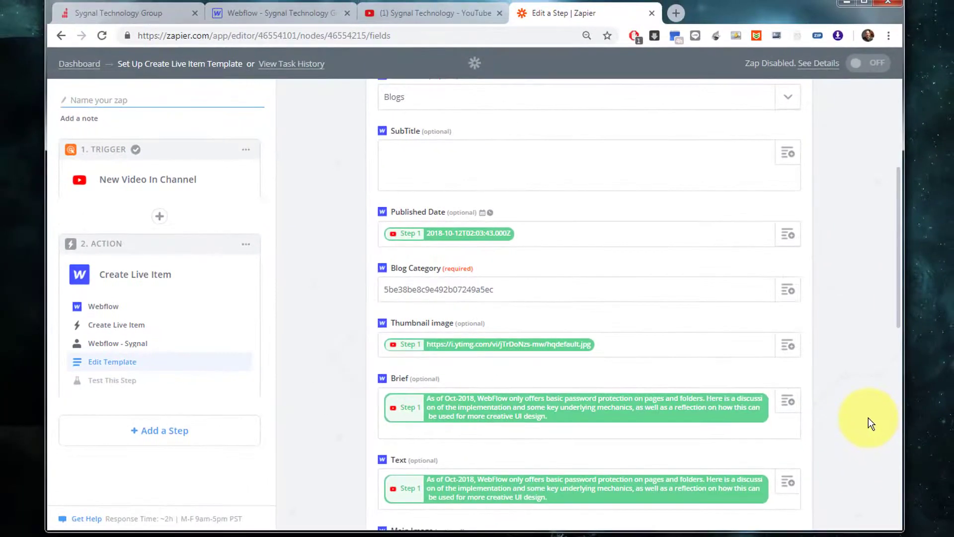
pyautogui.scroll(-10, 902, 441)
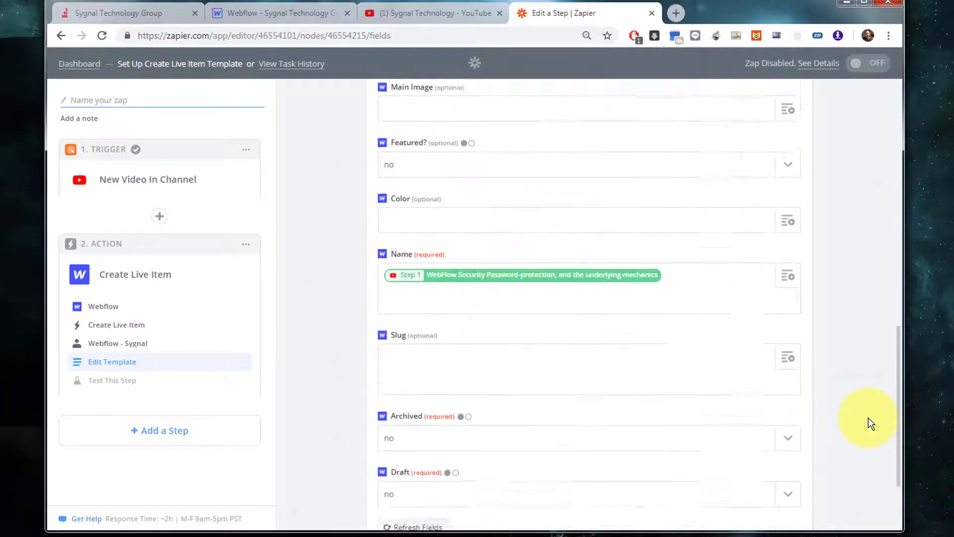
pyautogui.scroll(-1, 870, 423)
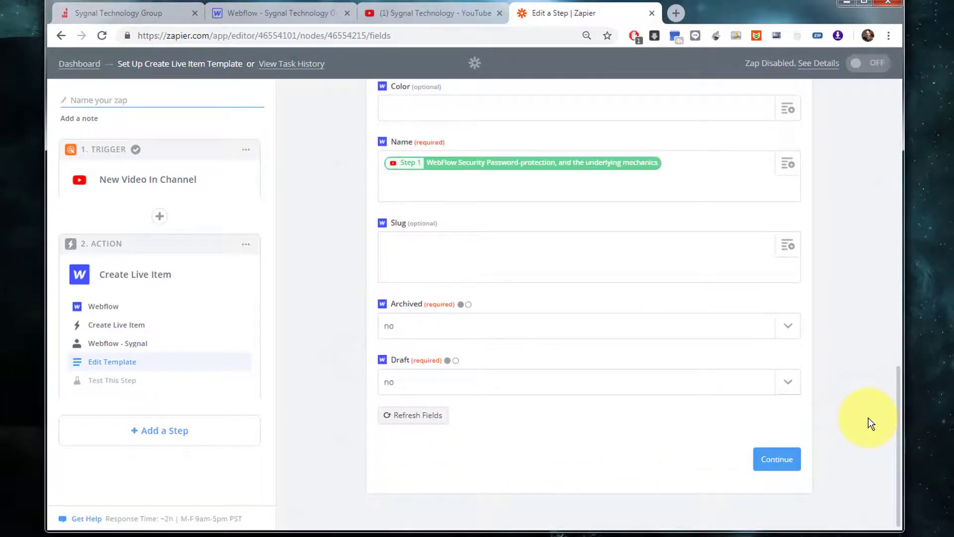
pyautogui.click(778, 462)
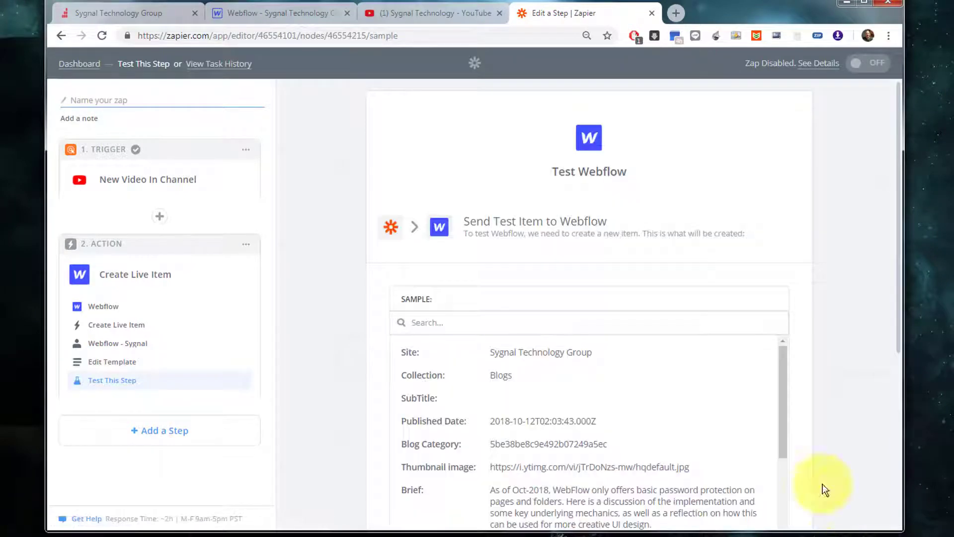
# Review the sample, send the test item to Webflow, and finish the action's setup
pyautogui.scroll(-1, 812, 405)
pyautogui.scroll(-5, 812, 405)
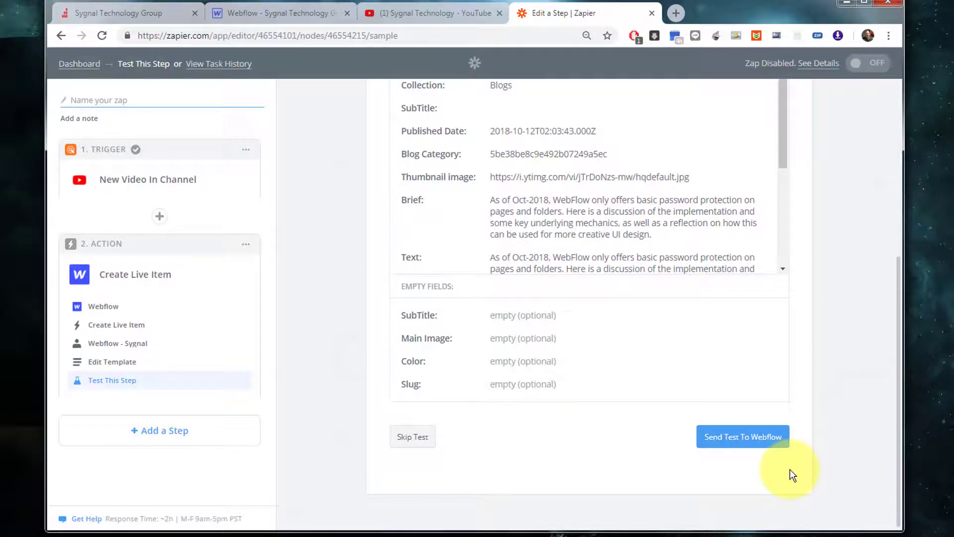
pyautogui.click(744, 444)
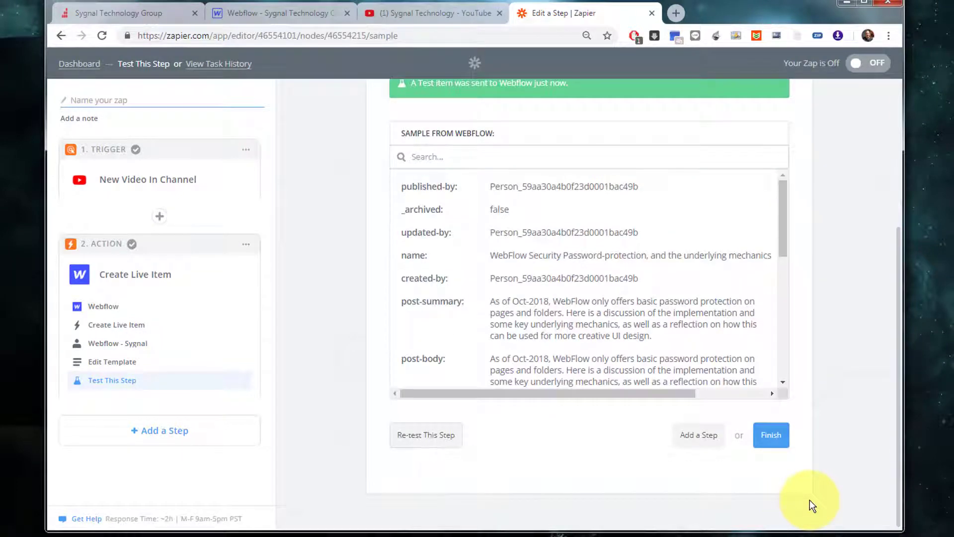
pyautogui.moveTo(900, 424)
pyautogui.mouseDown()
pyautogui.moveTo(898, 294)
pyautogui.moveTo(896, 431)
pyautogui.mouseUp()
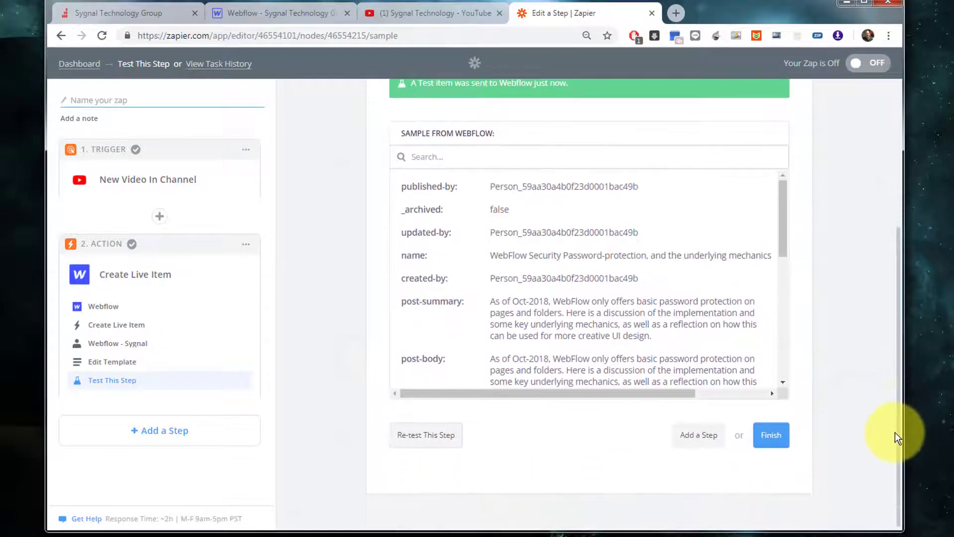
pyautogui.click(771, 435)
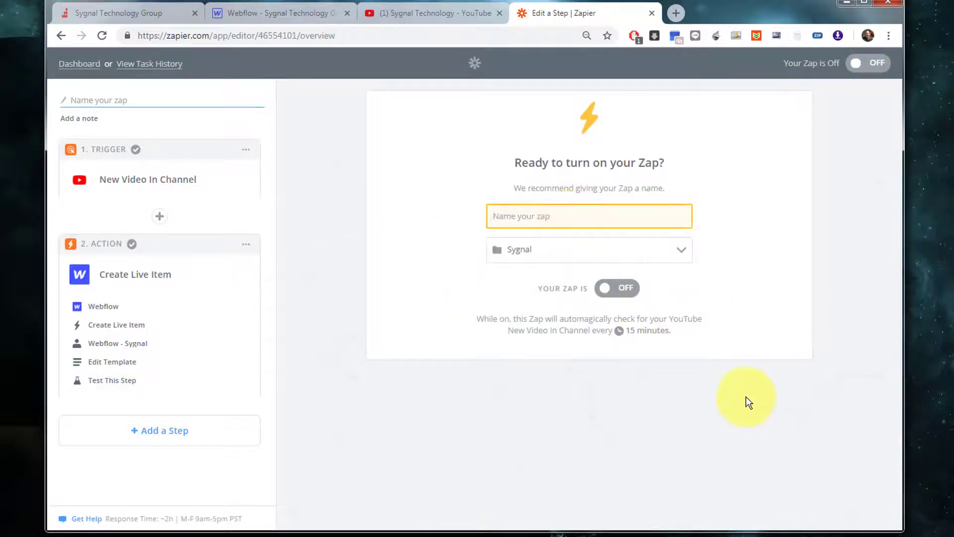
# Name the Zap "Re-Publish / Sygnal YouTube to Blog" and turn it on
pyautogui.write('Re-Publish')
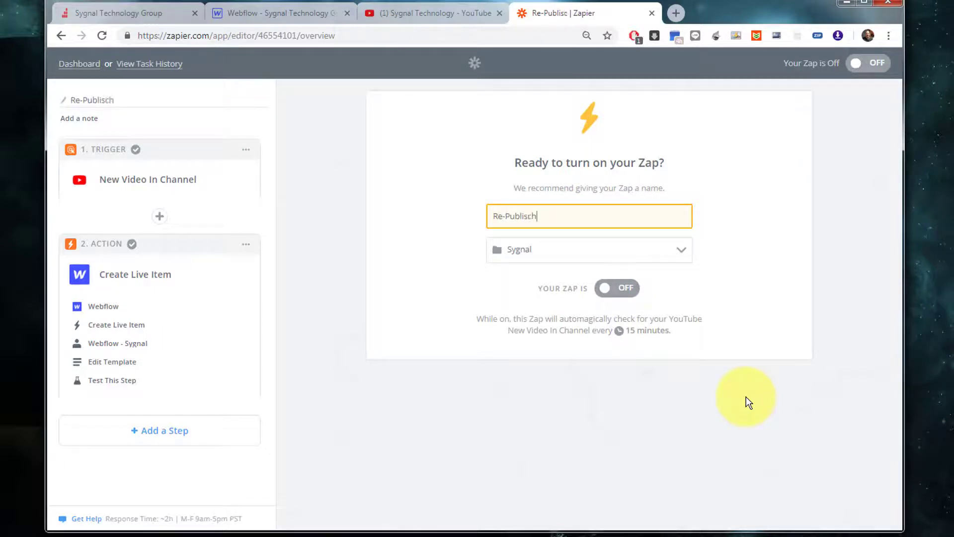
pyautogui.write(' / Sygnal You')
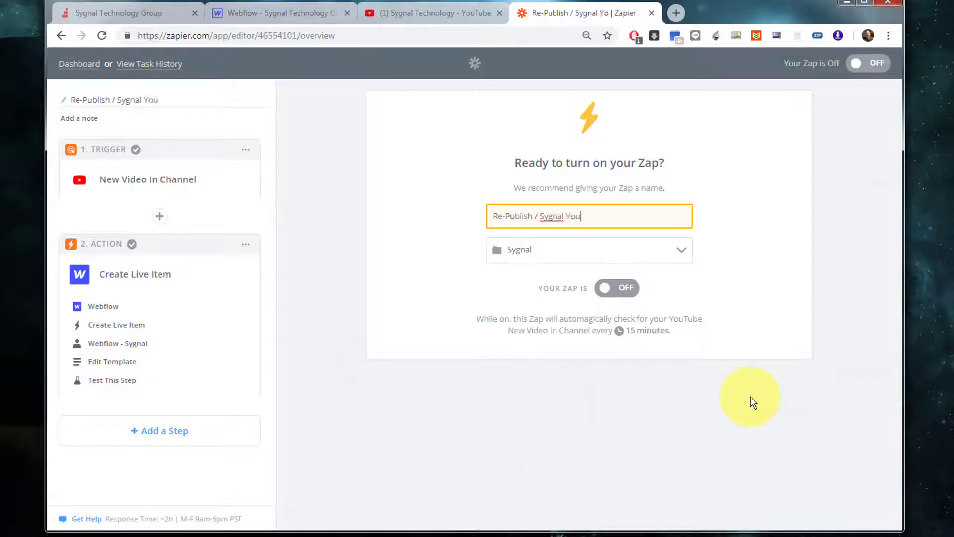
pyautogui.write('Tube to Blog')
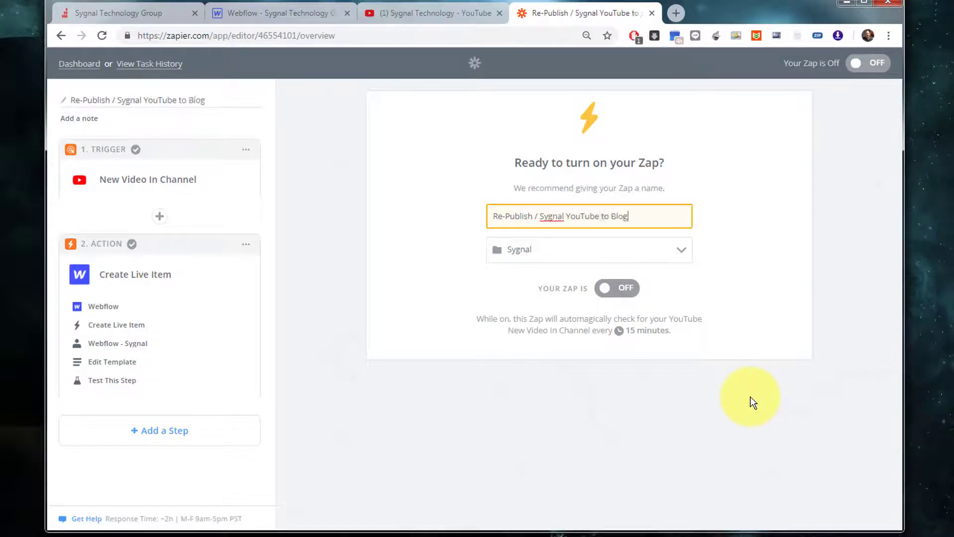
pyautogui.click(608, 289)
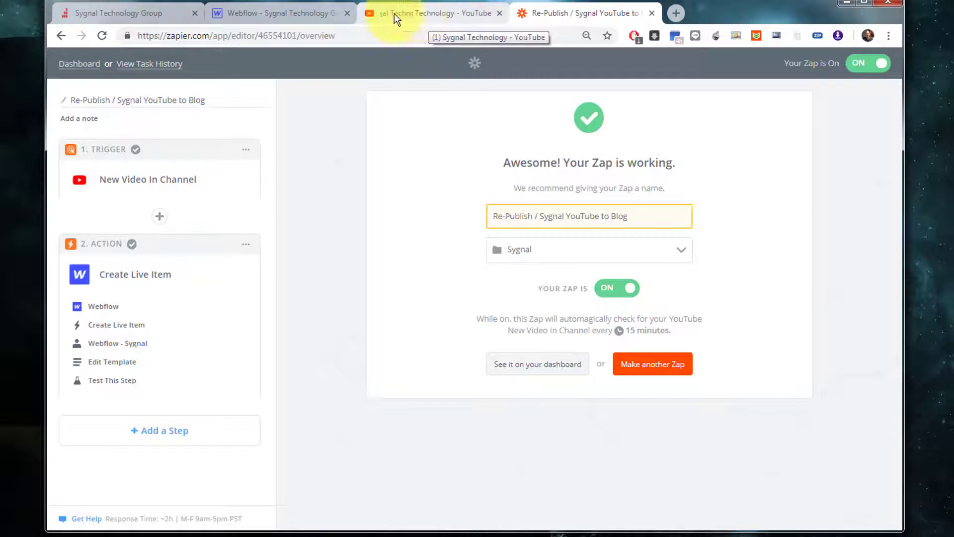
# Switch to the live Sygnal Technology website and open Sygnal's Blog
pyautogui.click(248, 12)
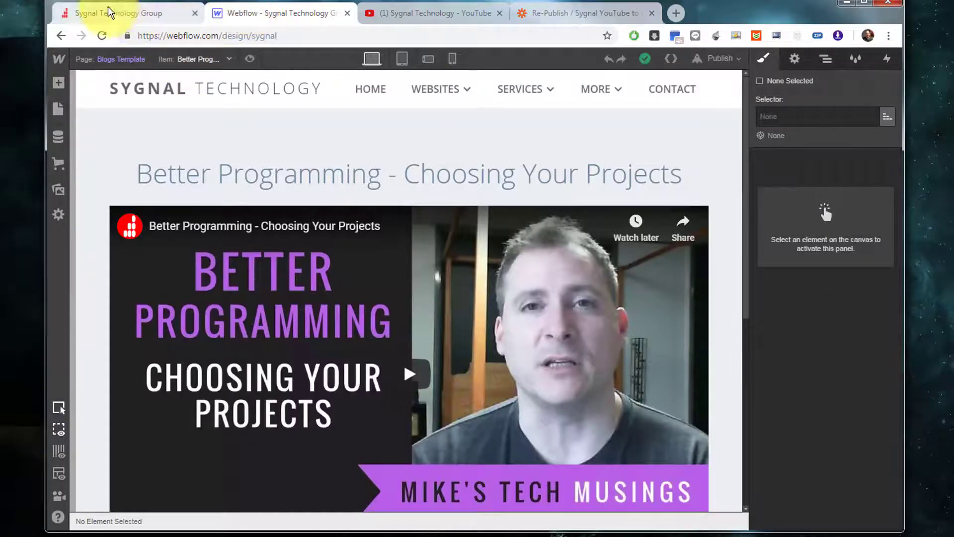
pyautogui.click(140, 14)
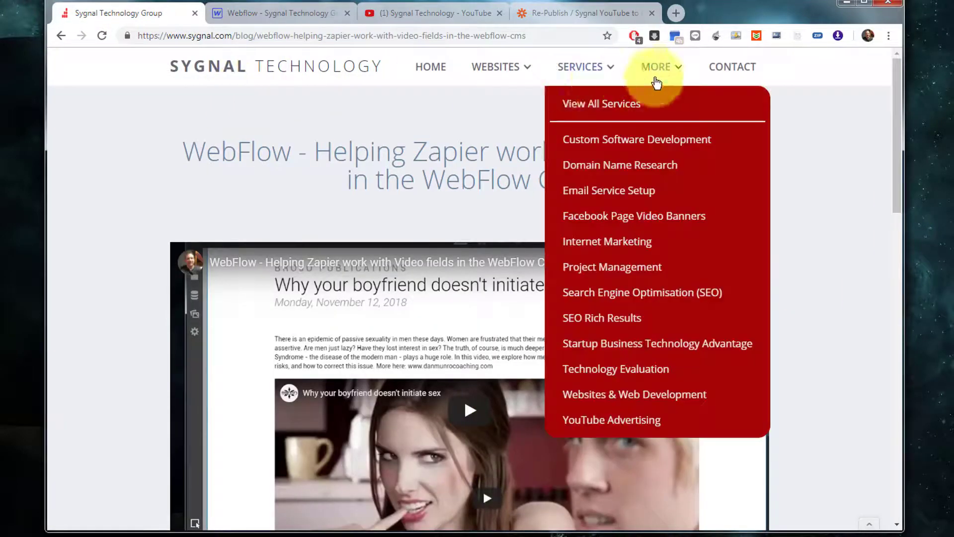
pyautogui.moveTo(655, 67)
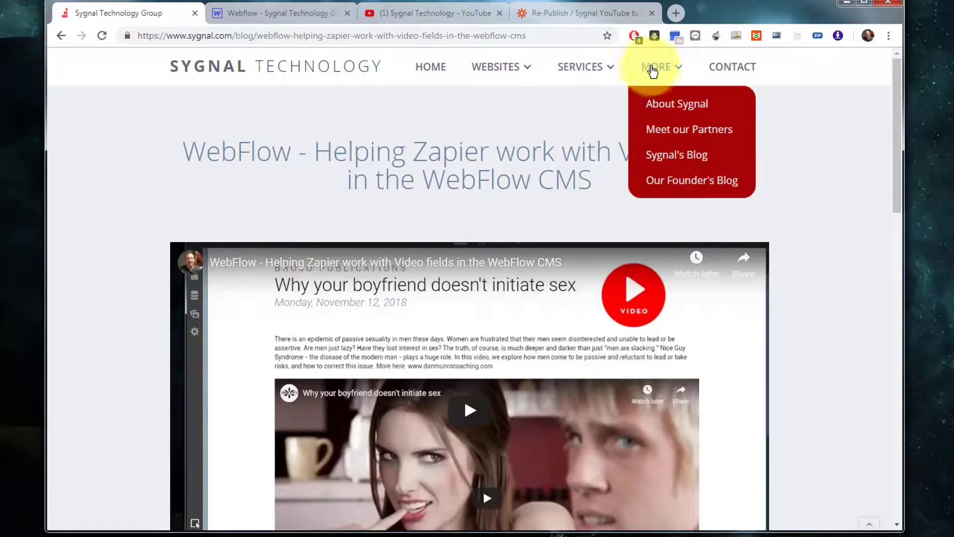
pyautogui.click(664, 158)
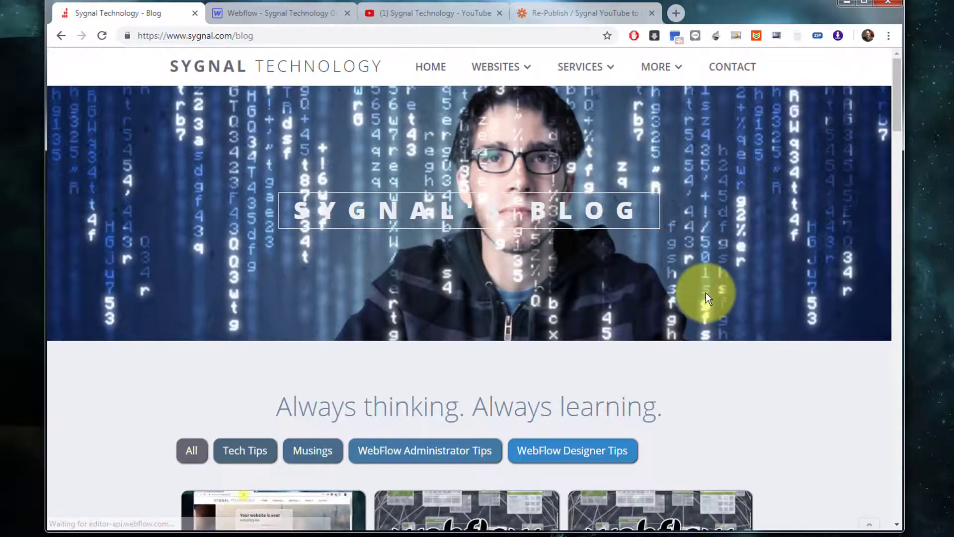
# Review the blog's post cards and open the WebFlow Security Password-protection post to check its content
pyautogui.scroll(-4, 706, 292)
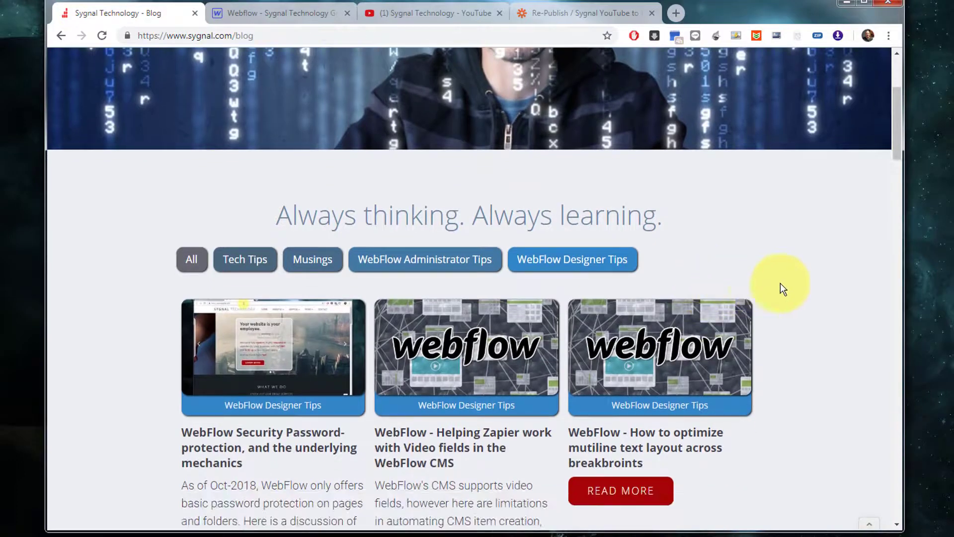
pyautogui.scroll(-1, 781, 284)
pyautogui.scroll(-1, 781, 285)
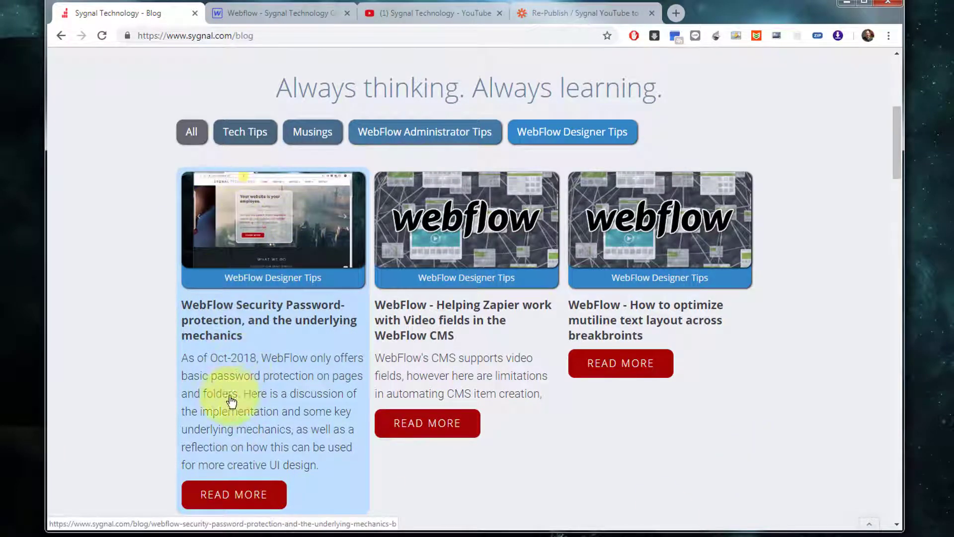
pyautogui.scroll(-4, 231, 415)
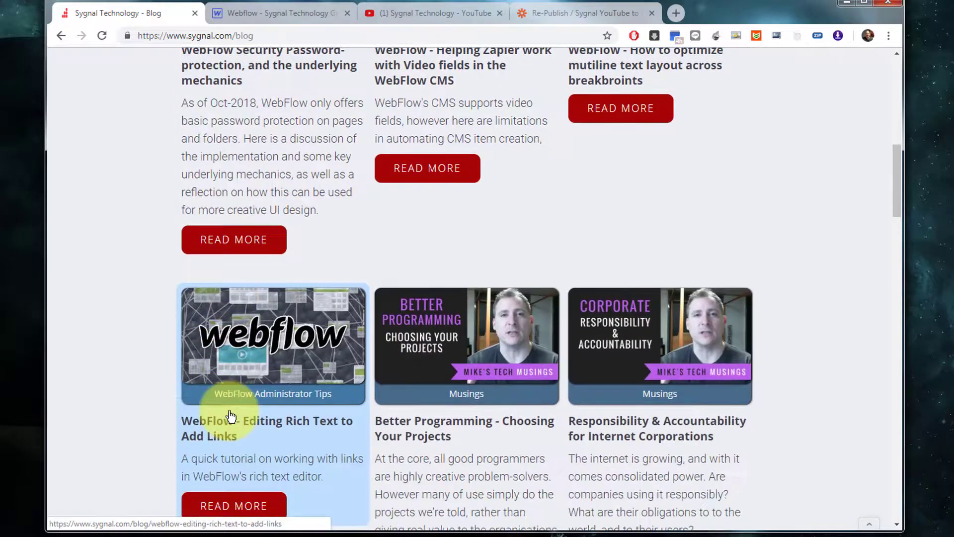
pyautogui.scroll(3, 232, 415)
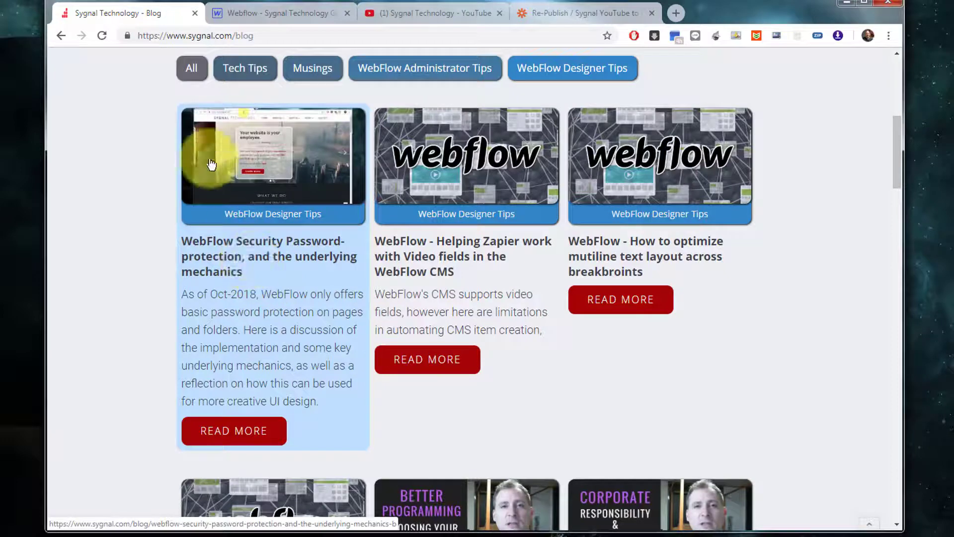
pyautogui.click(213, 441)
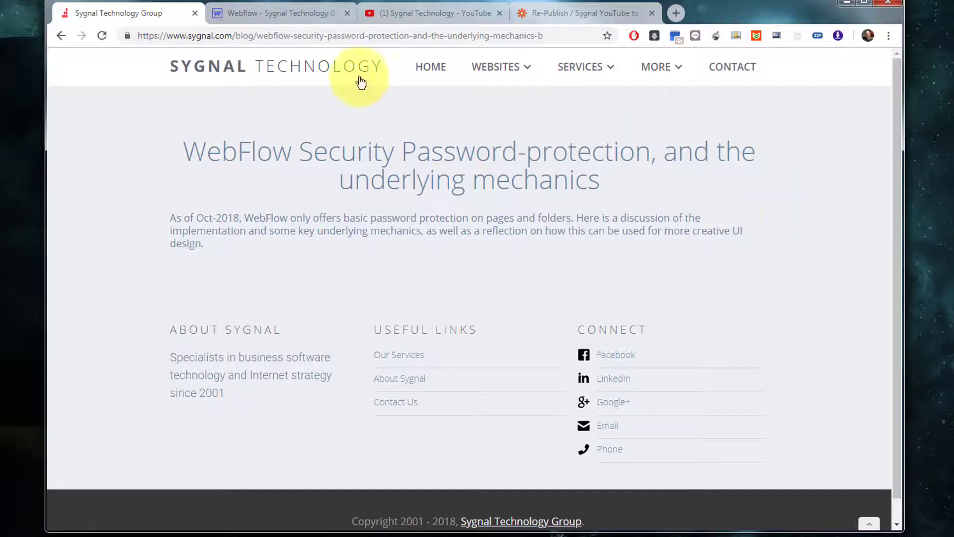
# In the Webflow Designer, open the Blogs collection's settings and add a plain text field labelled YouTube Video ID
pyautogui.click(259, 13)
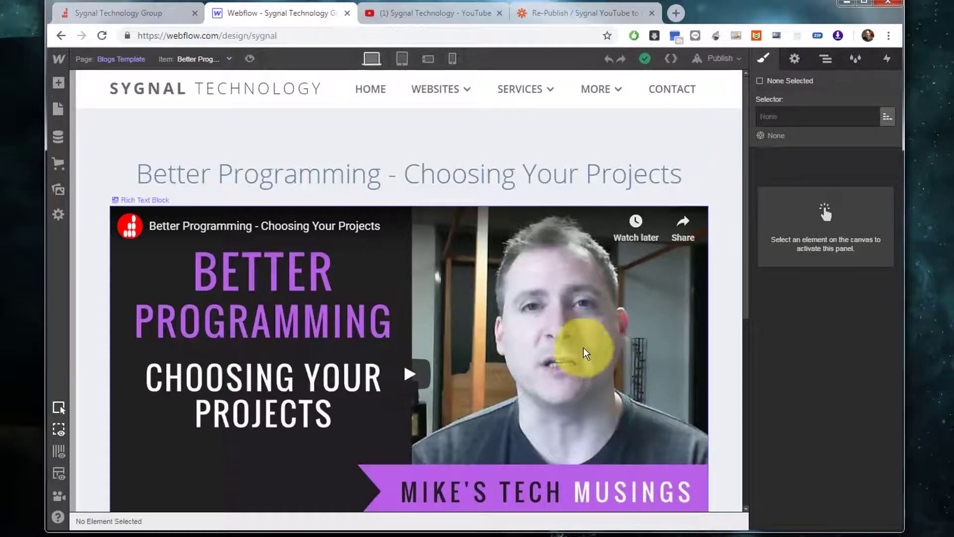
pyautogui.click(58, 140)
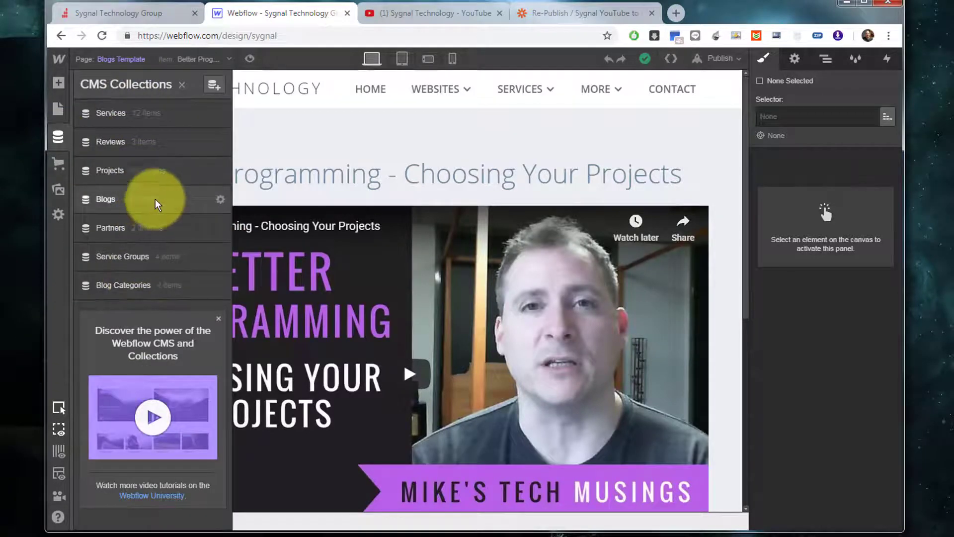
pyautogui.click(219, 199)
pyautogui.scroll(-3, 371, 350)
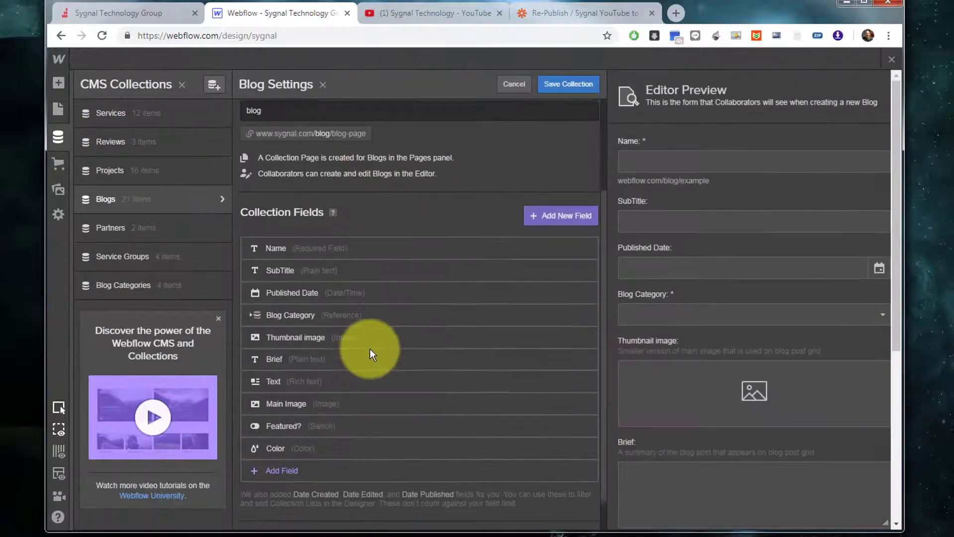
pyautogui.scroll(-1, 370, 347)
pyautogui.click(282, 436)
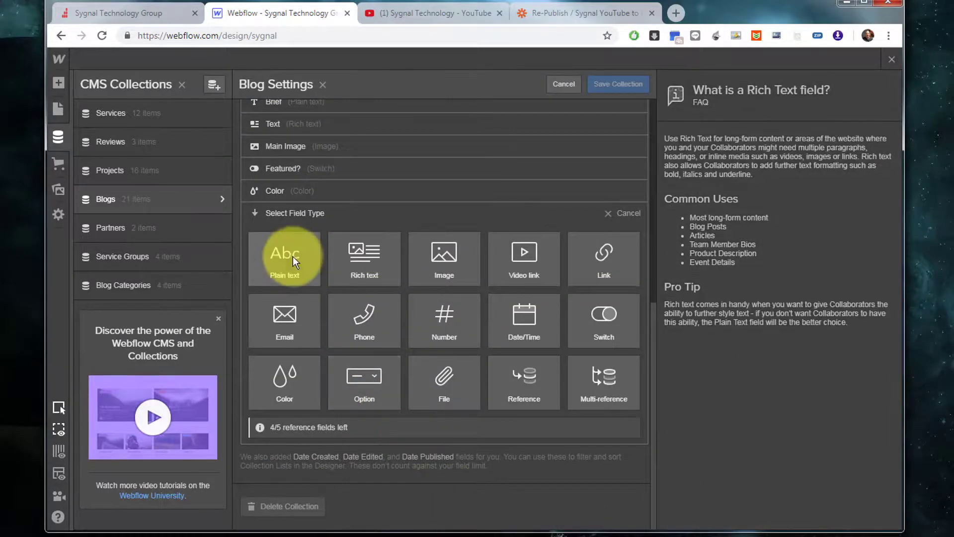
pyautogui.click(291, 256)
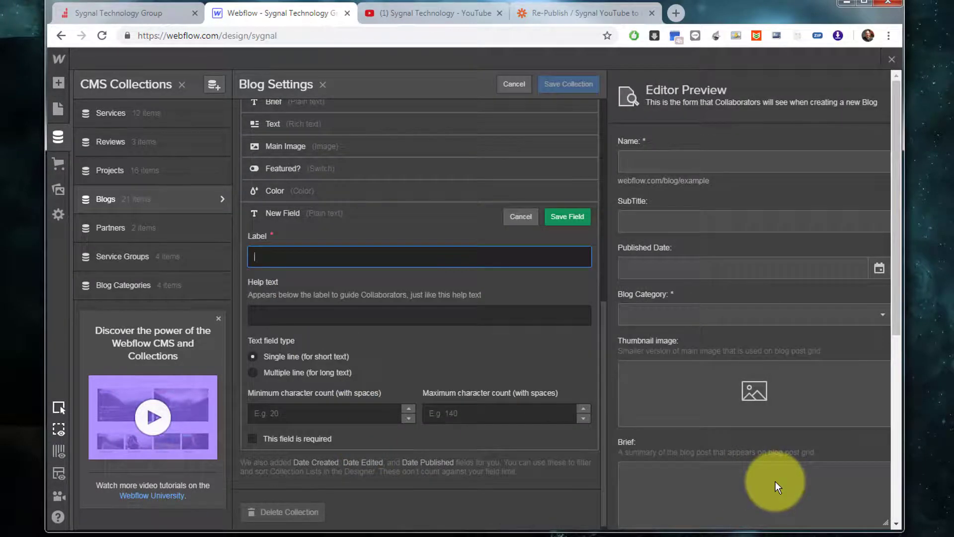
pyautogui.write('YouTube Video ID')
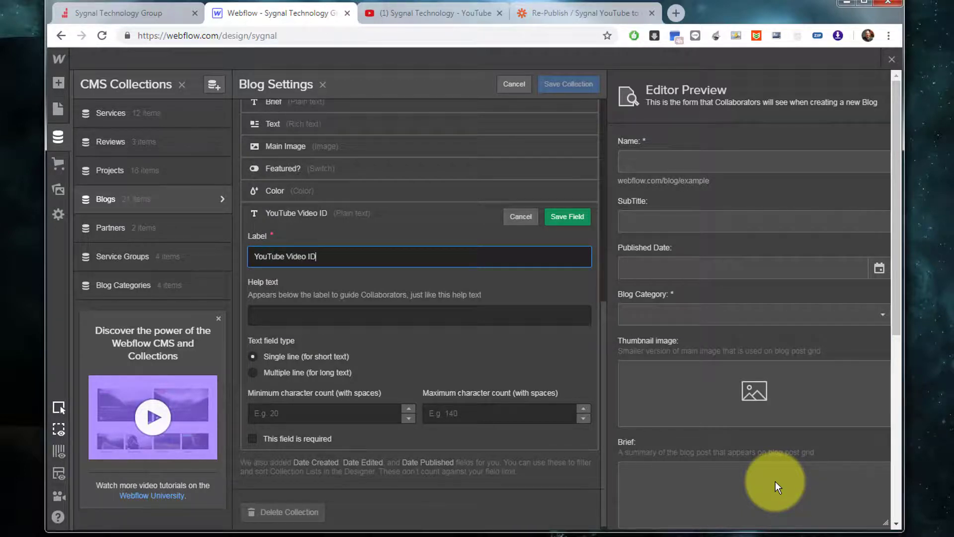
# Enter the help text "Insert the exact YouTube Video ID, with no added spaces." and save the field
pyautogui.click(418, 315)
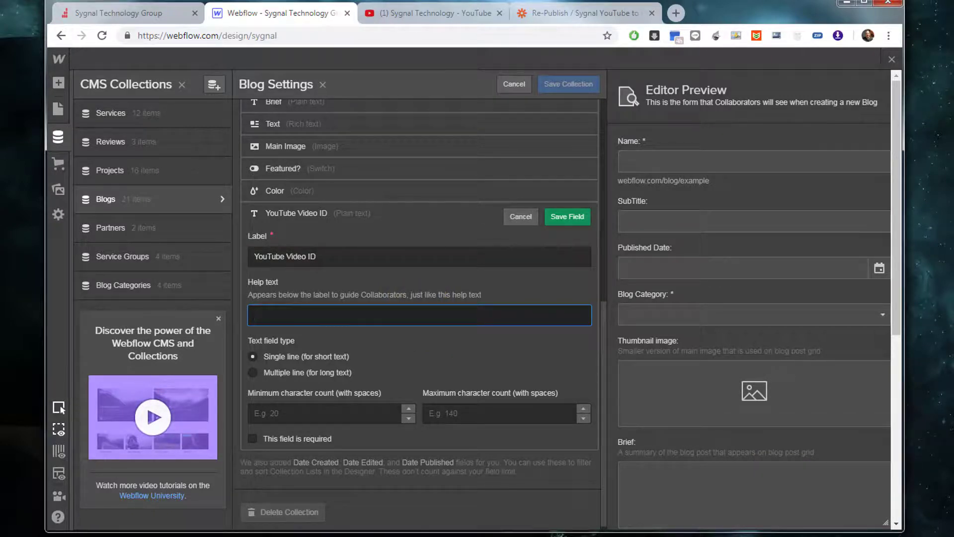
pyautogui.write('Insert the exact YouTube Video ID, with no added spaces.')
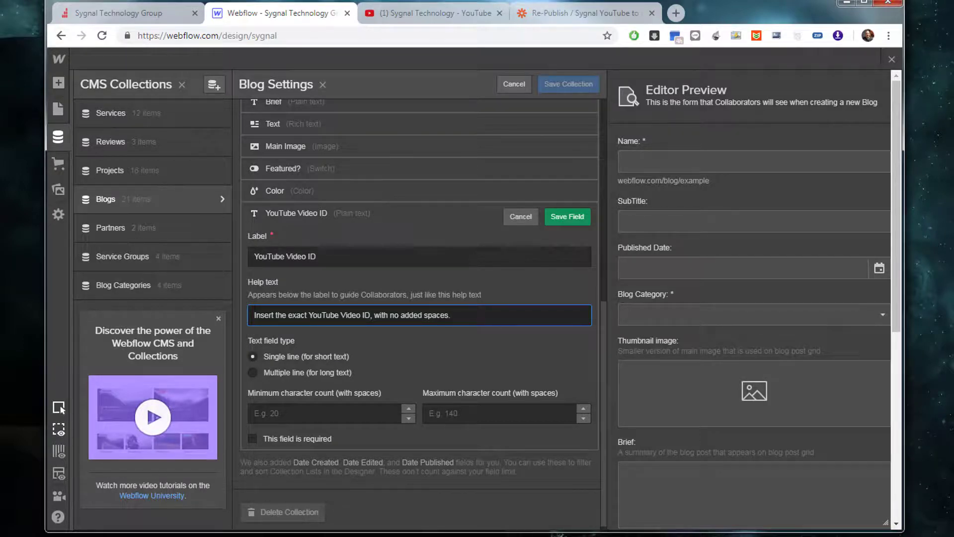
pyautogui.click(565, 215)
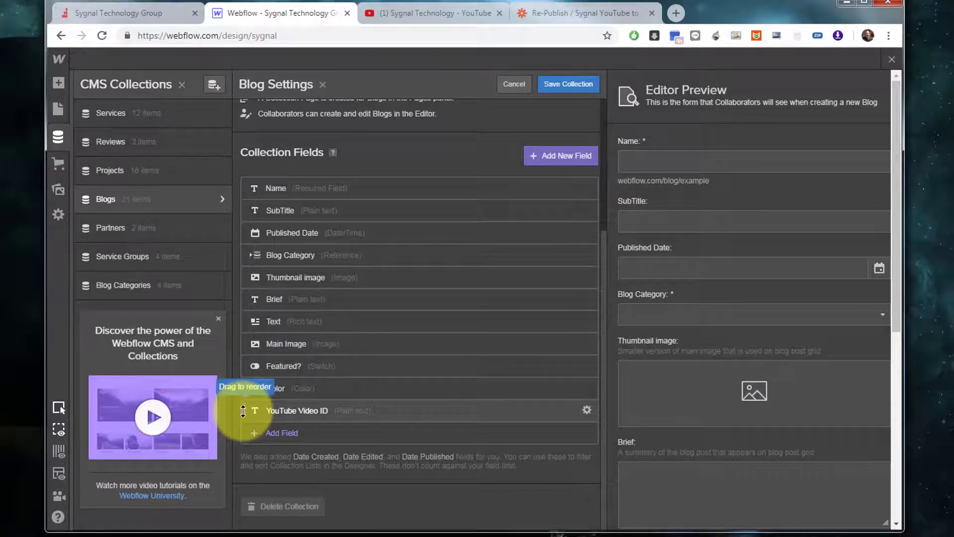
# Save the Blogs collection and add the YouTube Video ID column to its item list
pyautogui.click(567, 86)
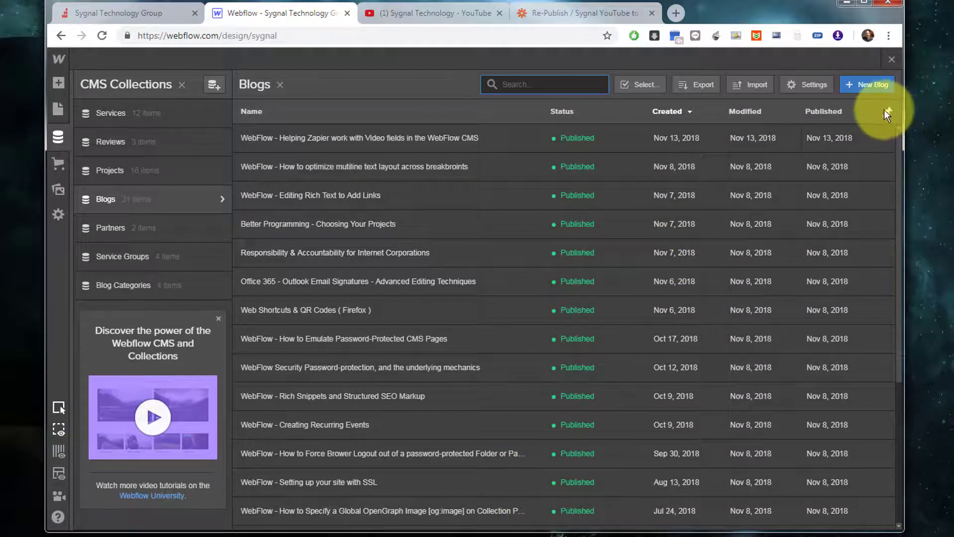
pyautogui.moveTo(886, 114)
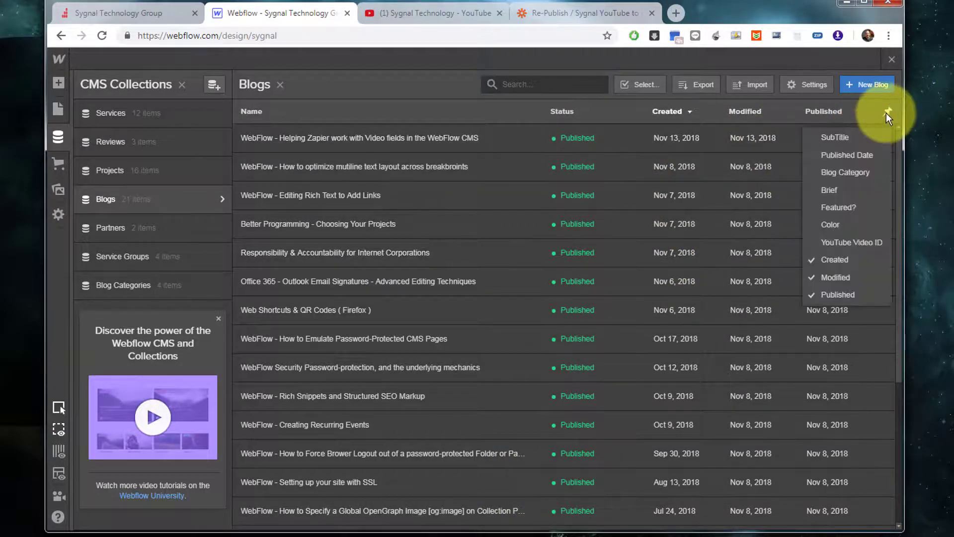
pyautogui.click(845, 241)
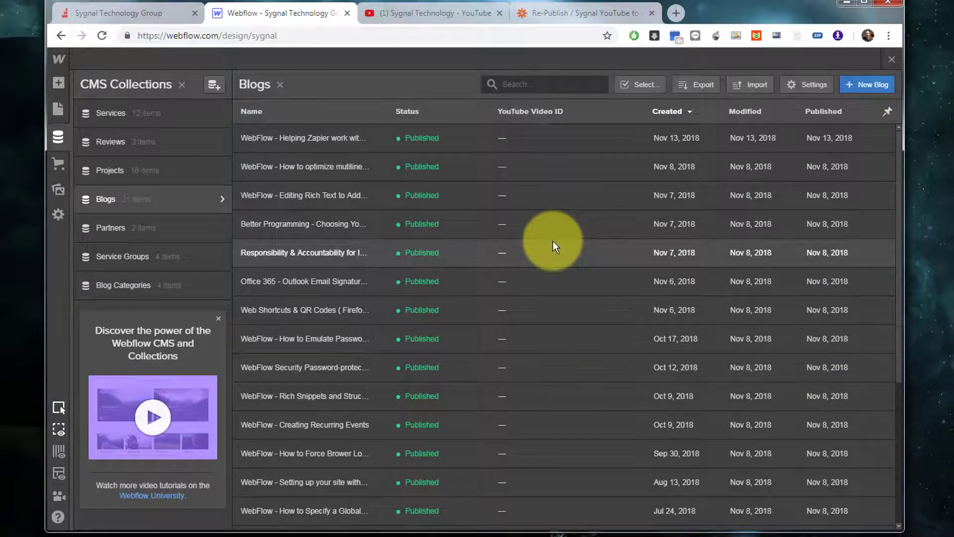
# Open the "WebFlow - Helping Zapier work with Video fields in the WebFlow CMS" item and copy the video ID from its embedded video's source URL
pyautogui.click(296, 137)
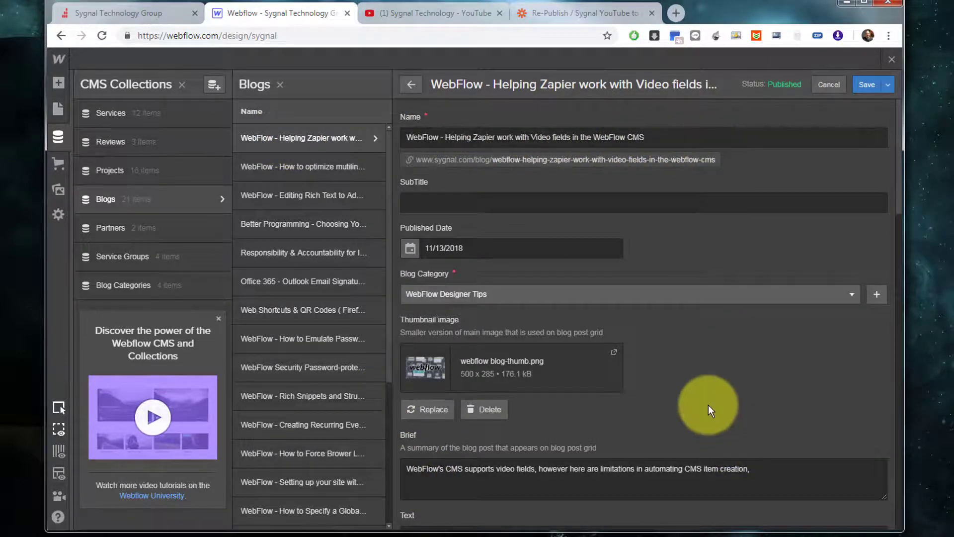
pyautogui.scroll(-5, 679, 366)
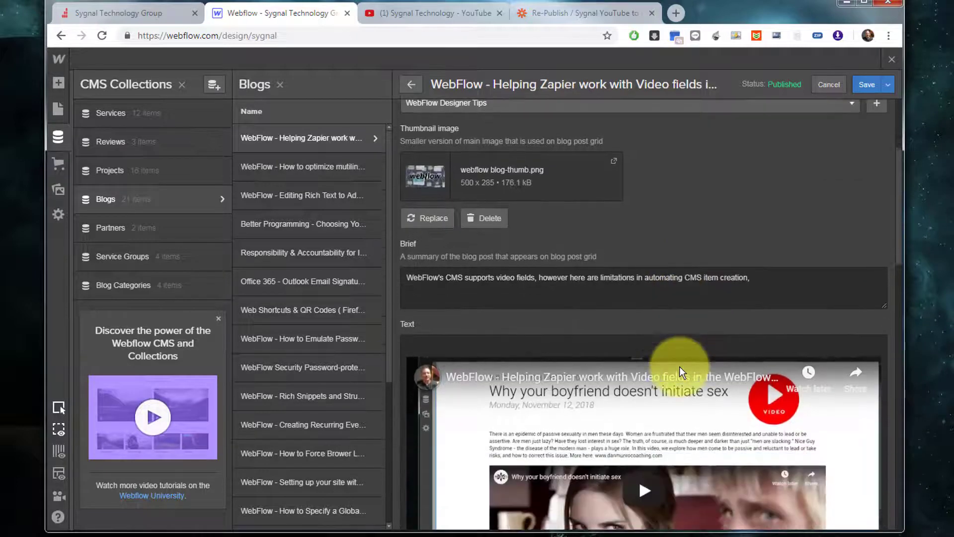
pyautogui.scroll(-5, 528, 395)
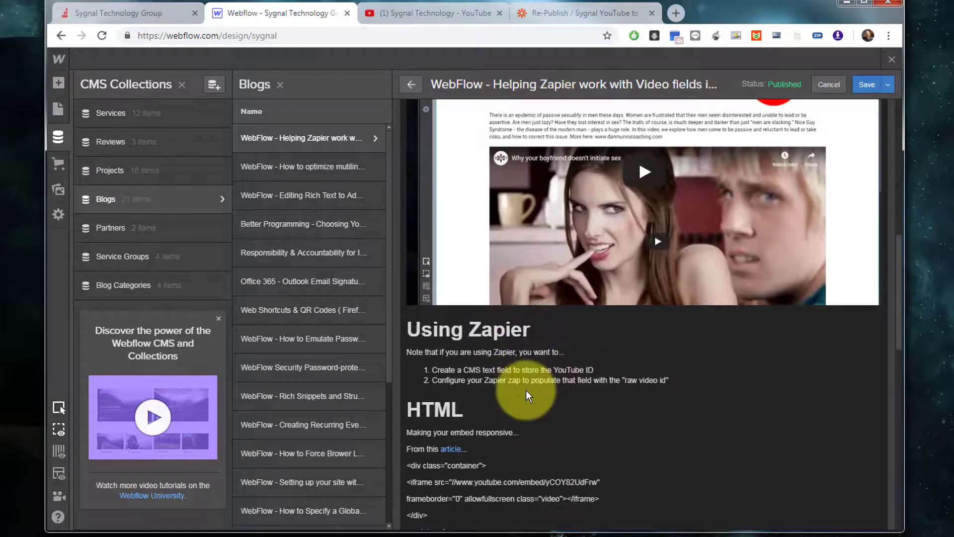
pyautogui.click(523, 329)
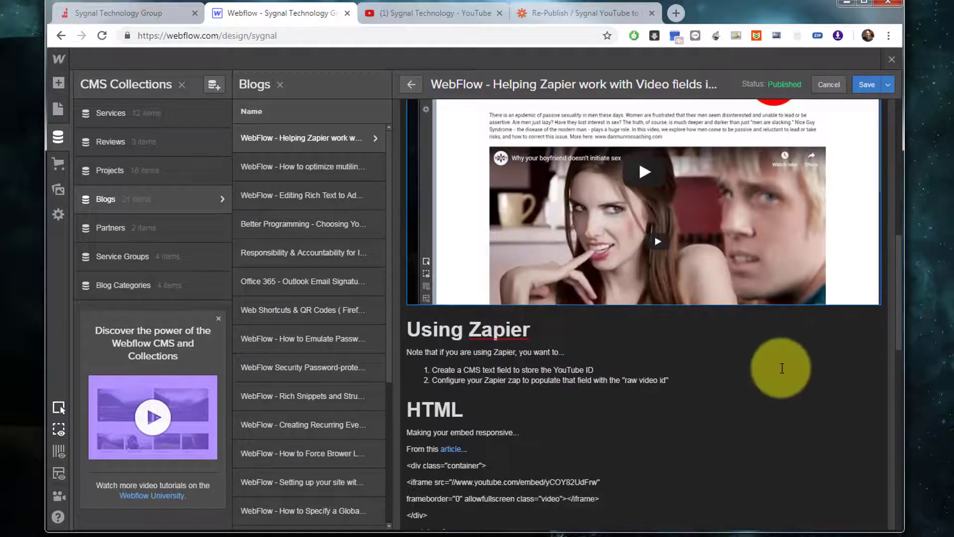
pyautogui.scroll(4, 782, 366)
pyautogui.click(784, 374)
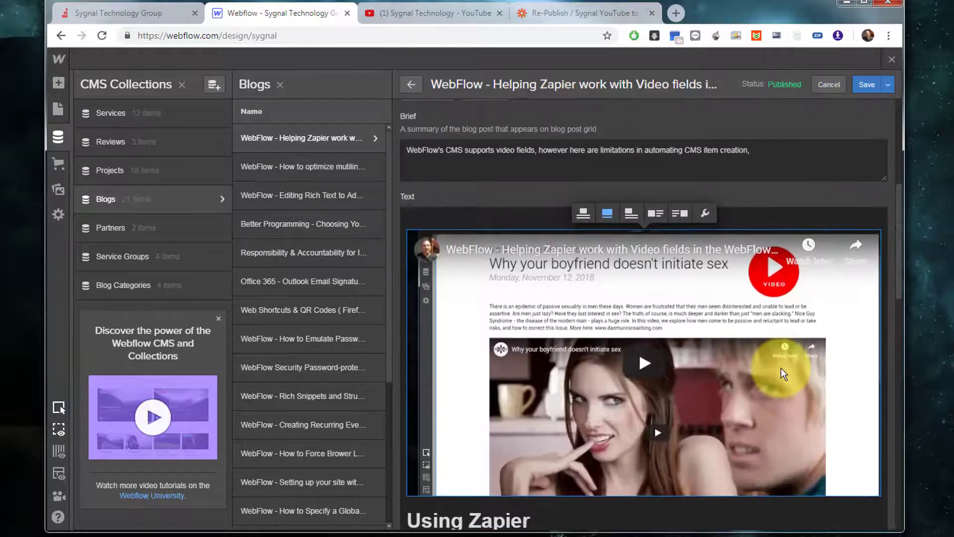
pyautogui.click(705, 214)
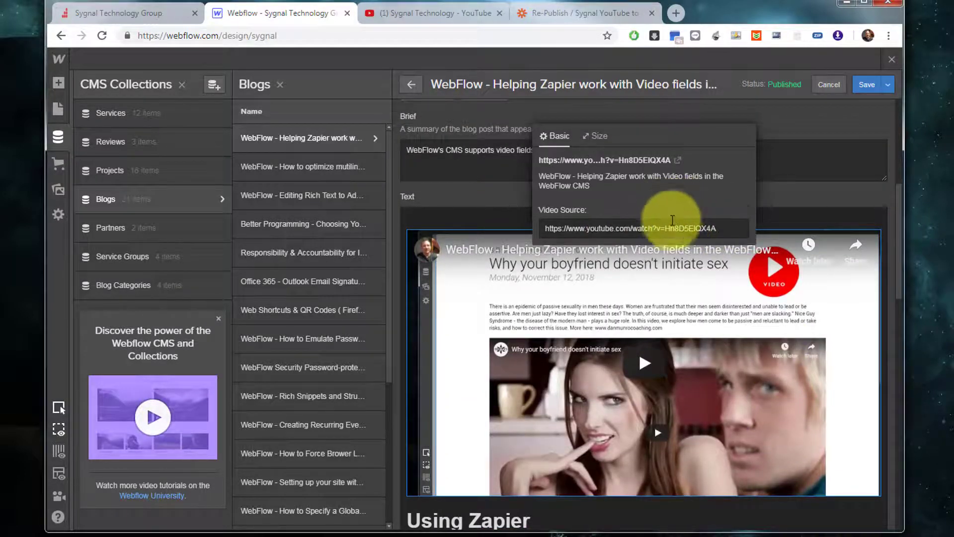
pyautogui.moveTo(668, 228); pyautogui.dragTo(718, 228)
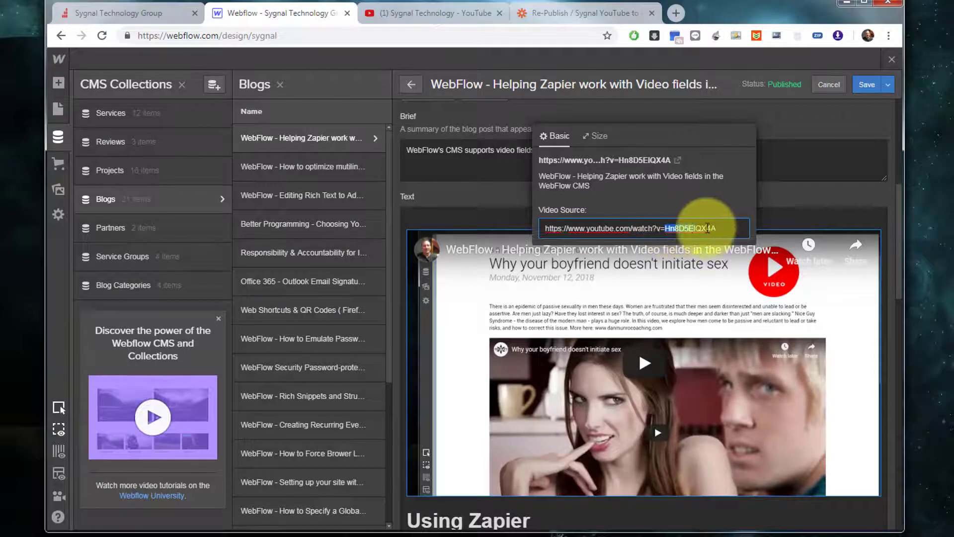
pyautogui.rightClick(691, 229)
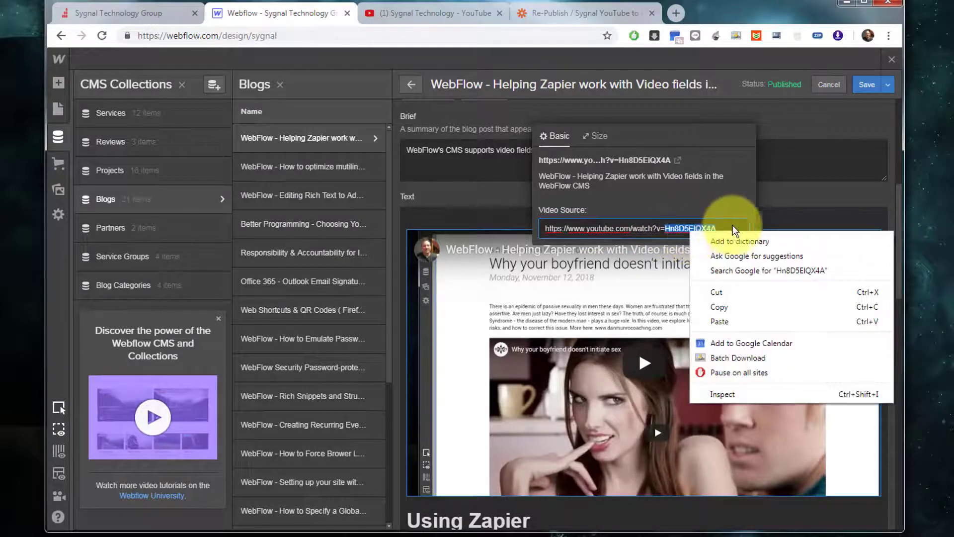
pyautogui.click(726, 308)
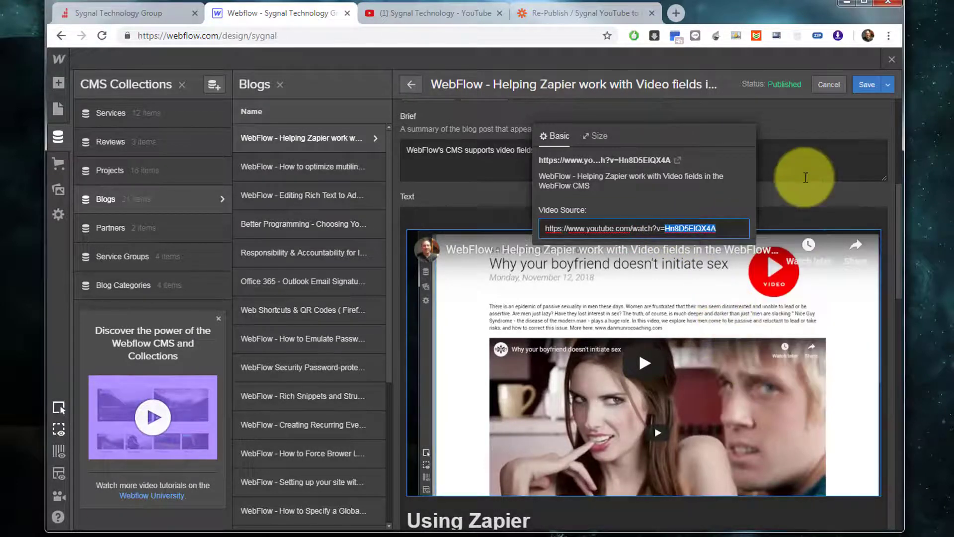
pyautogui.click(790, 171)
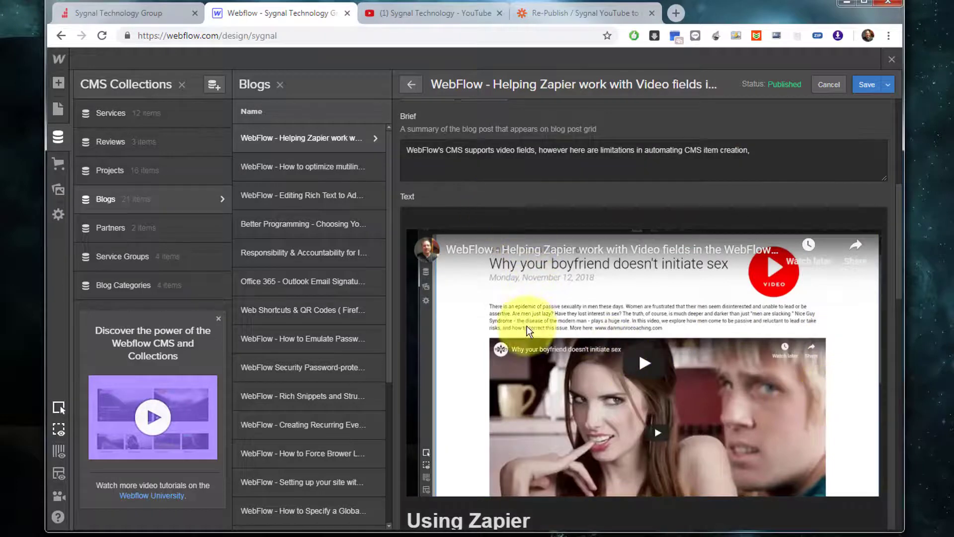
# Paste the copied video ID into the item's YouTube Video ID field and save the blog item
pyautogui.scroll(-5, 526, 327)
pyautogui.scroll(-15, 526, 326)
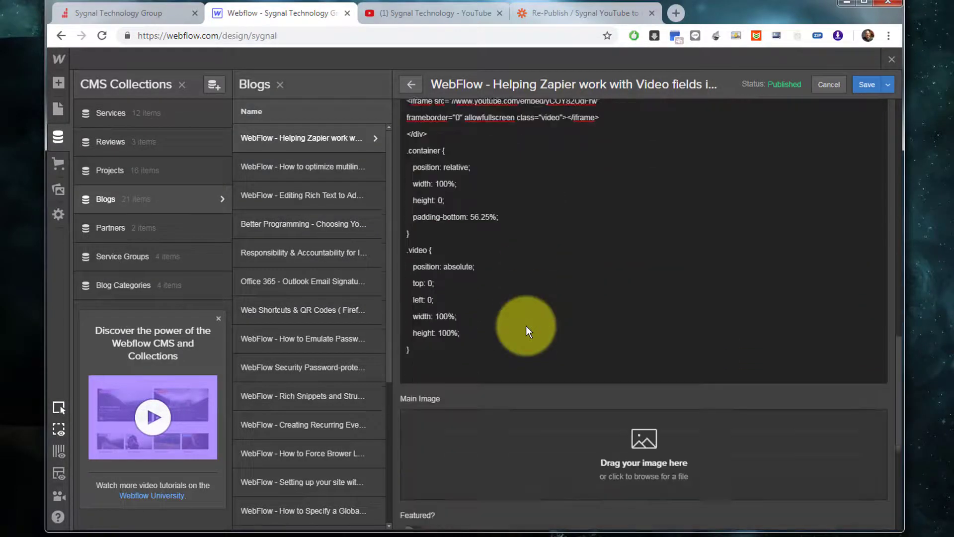
pyautogui.click(436, 350)
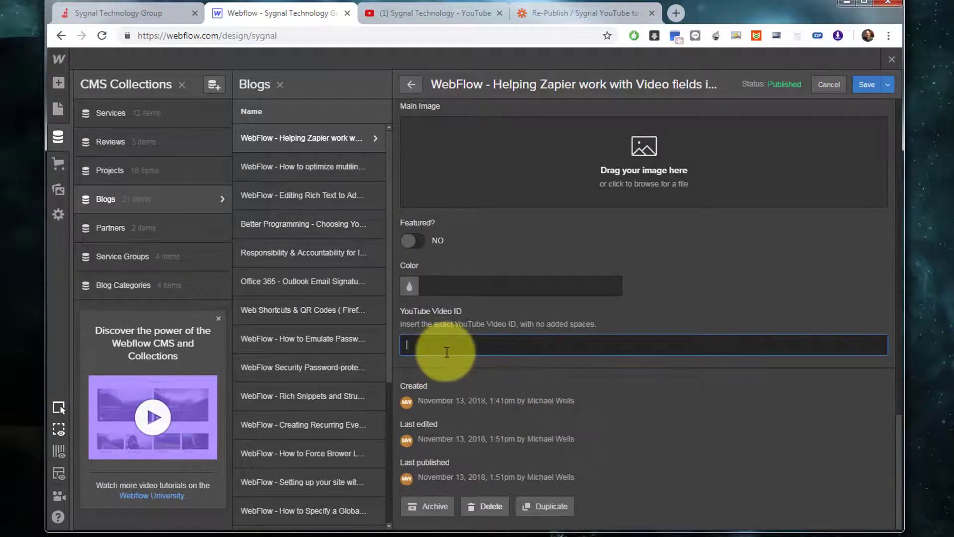
pyautogui.hotkey('ctrl', 'v')
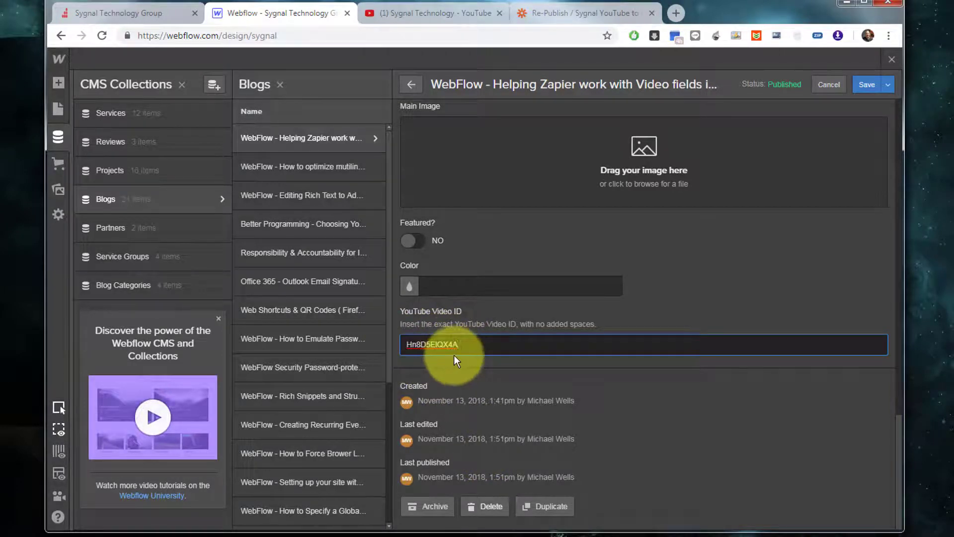
pyautogui.doubleClick(407, 345)
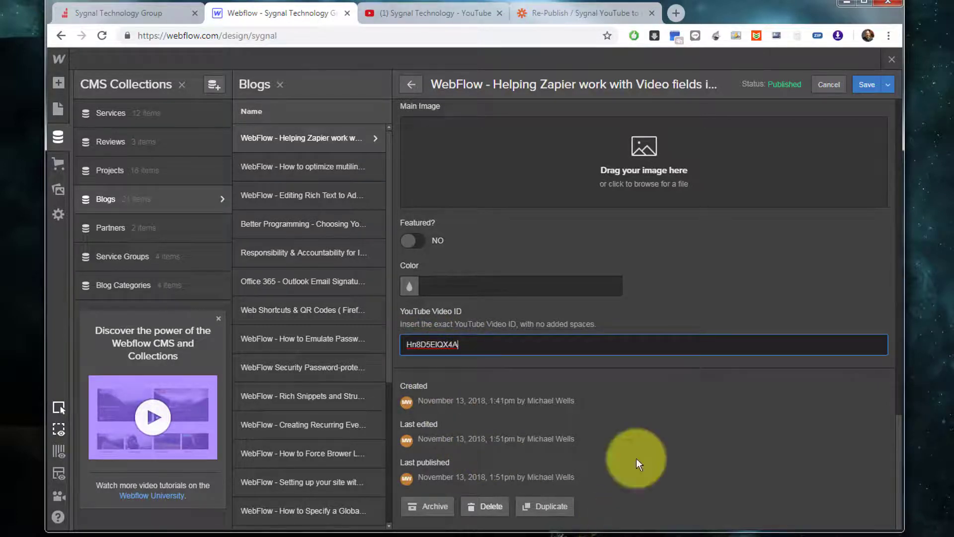
pyautogui.click(693, 292)
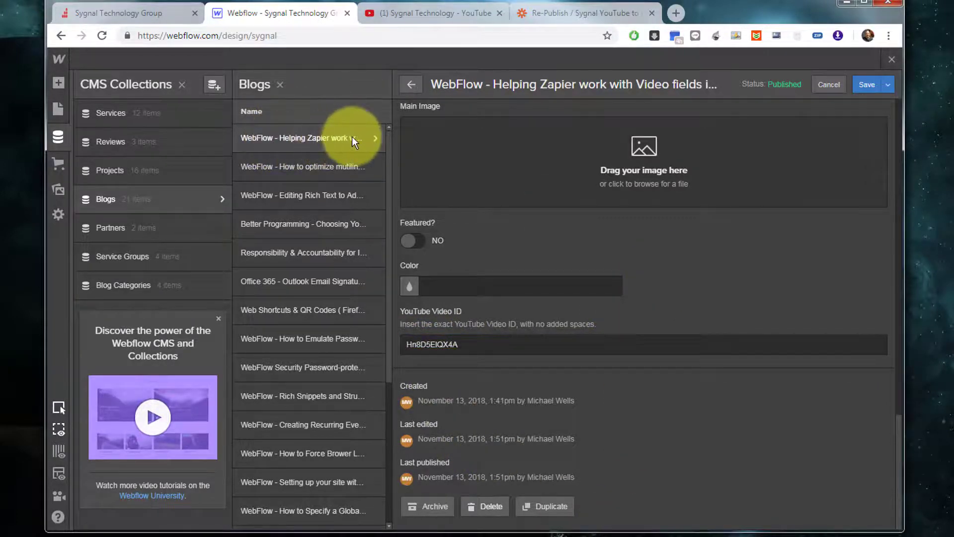
pyautogui.click(868, 84)
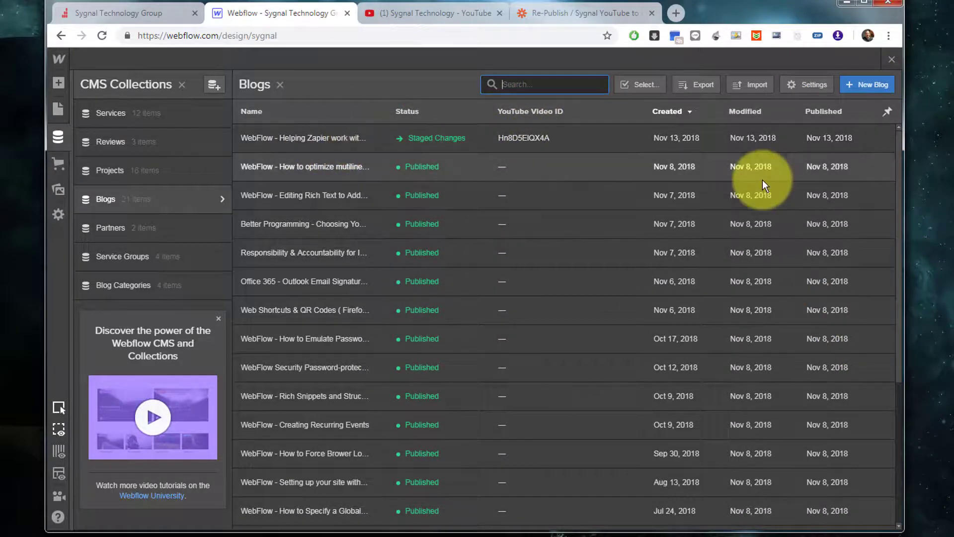
# Close the CMS collections and add an HTML Embed element directly below the Rich Text Block on the Blogs Template page
pyautogui.click(892, 59)
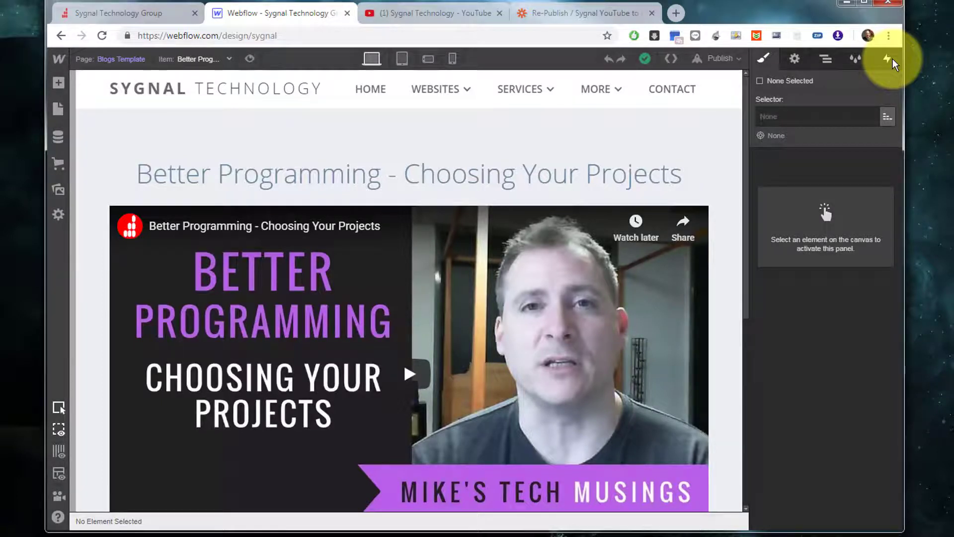
pyautogui.scroll(-5, 366, 299)
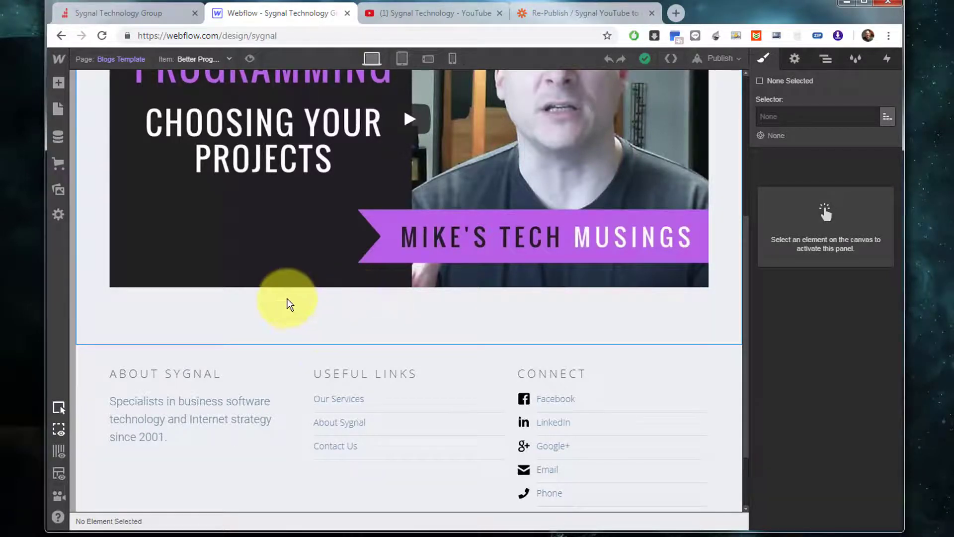
pyautogui.click(256, 276)
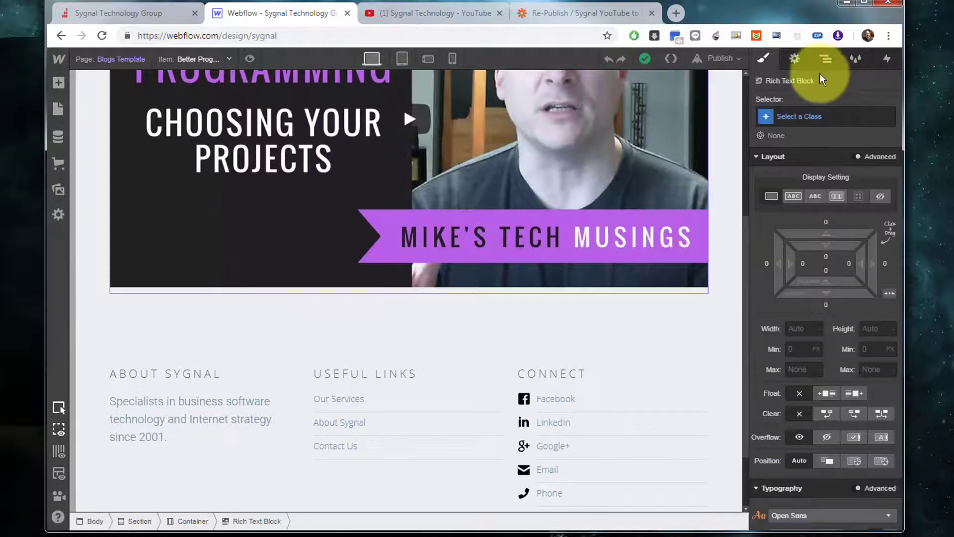
pyautogui.click(825, 59)
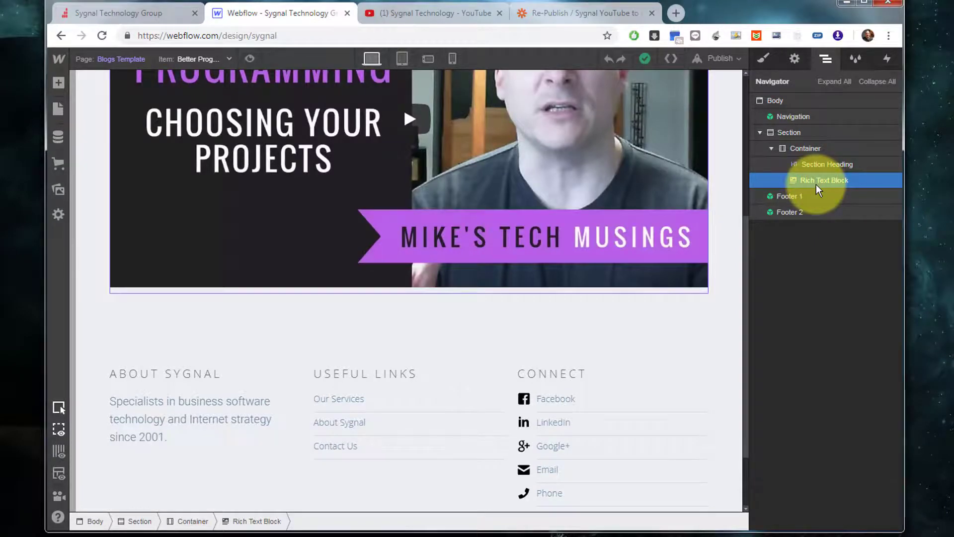
pyautogui.press('a')
pyautogui.scroll(-5, 201, 365)
pyautogui.scroll(-7, 200, 365)
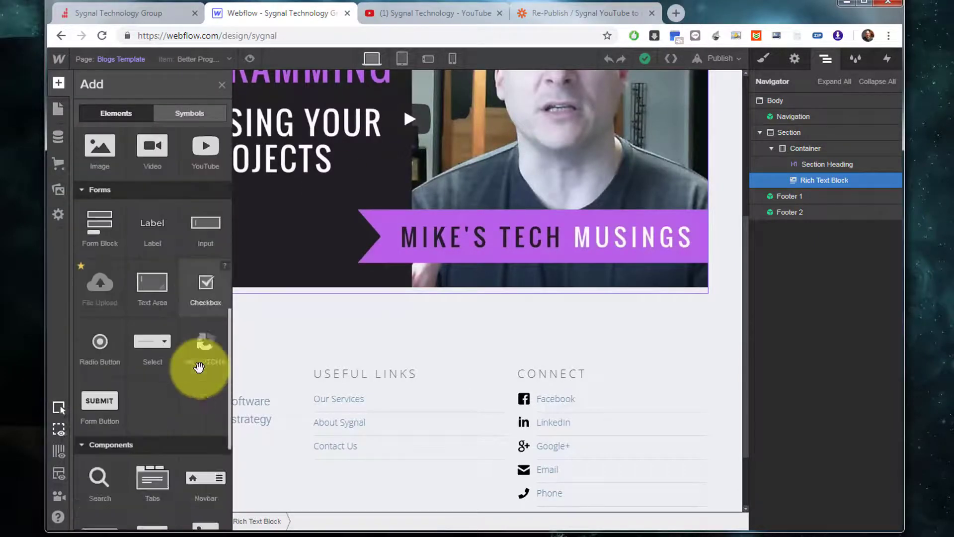
pyautogui.click(210, 430)
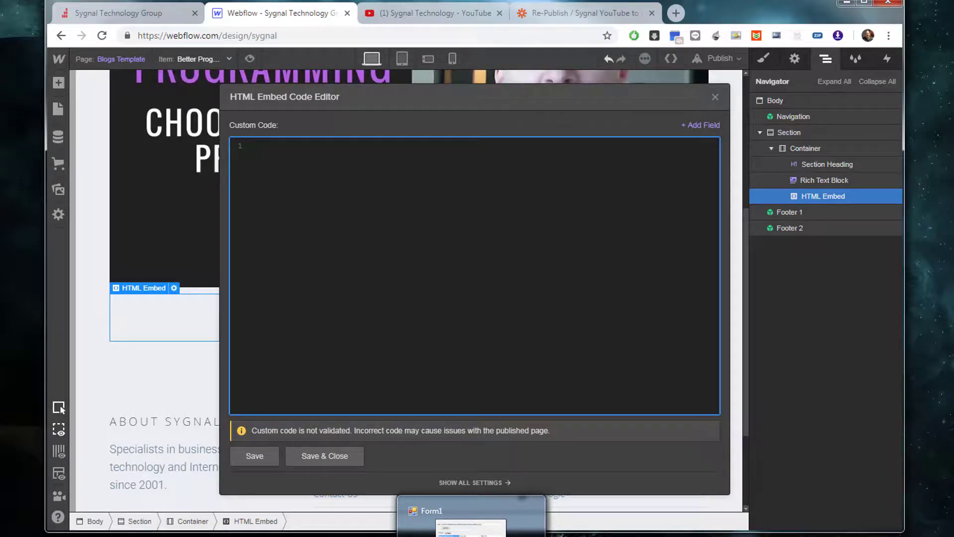
pyautogui.click(641, 256)
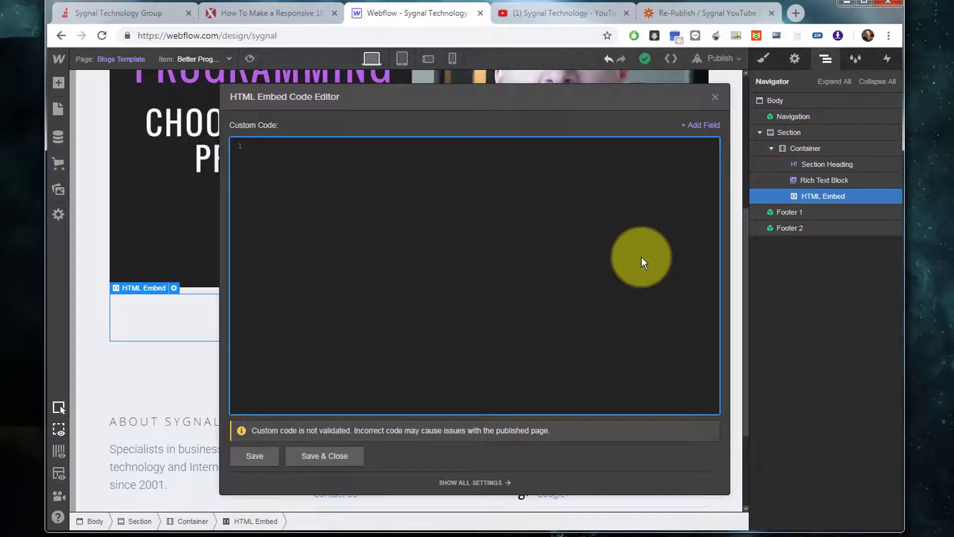
# On the YouTube channel, open the "WebFlow Security Password-protection, and the underlying mechanics" video and copy its iframe embed code
pyautogui.click(571, 13)
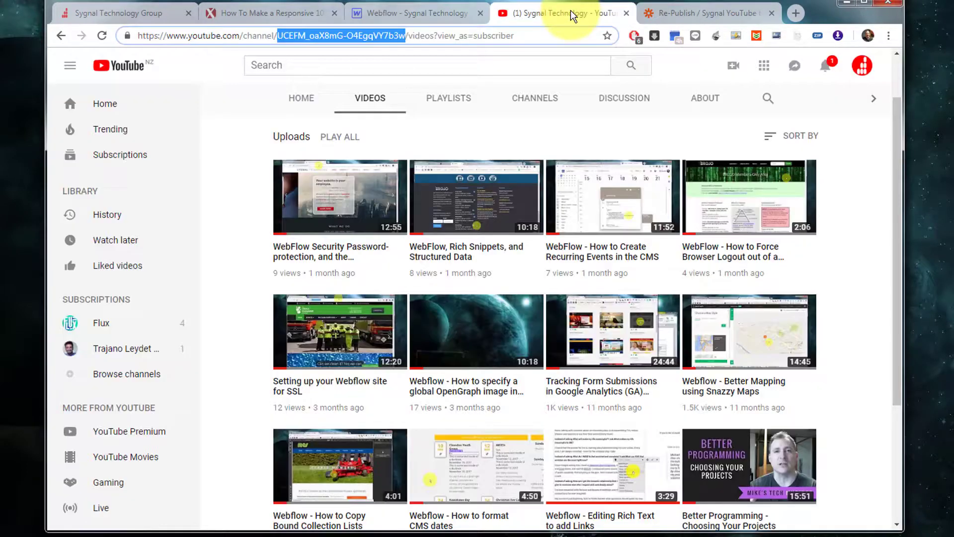
pyautogui.click(341, 207)
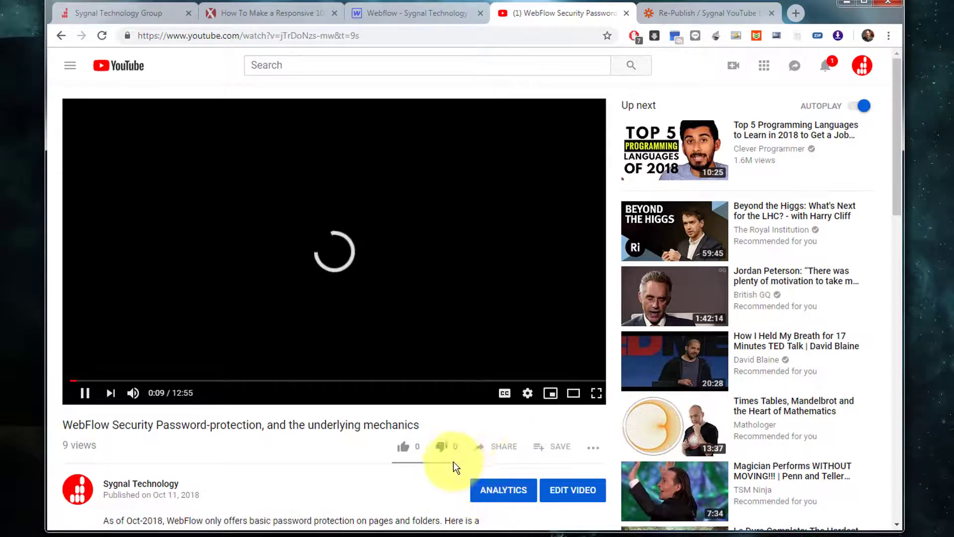
pyautogui.click(501, 449)
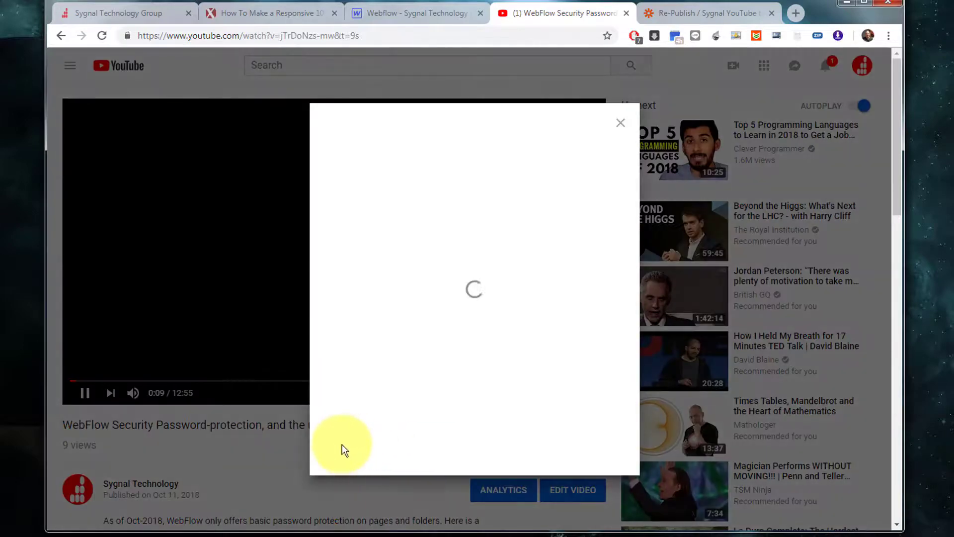
pyautogui.click(347, 254)
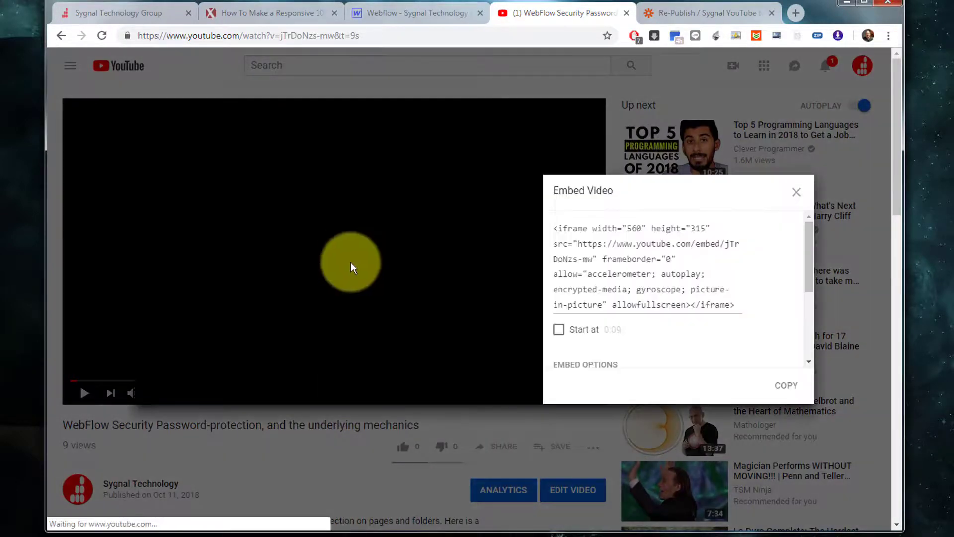
pyautogui.click(619, 259)
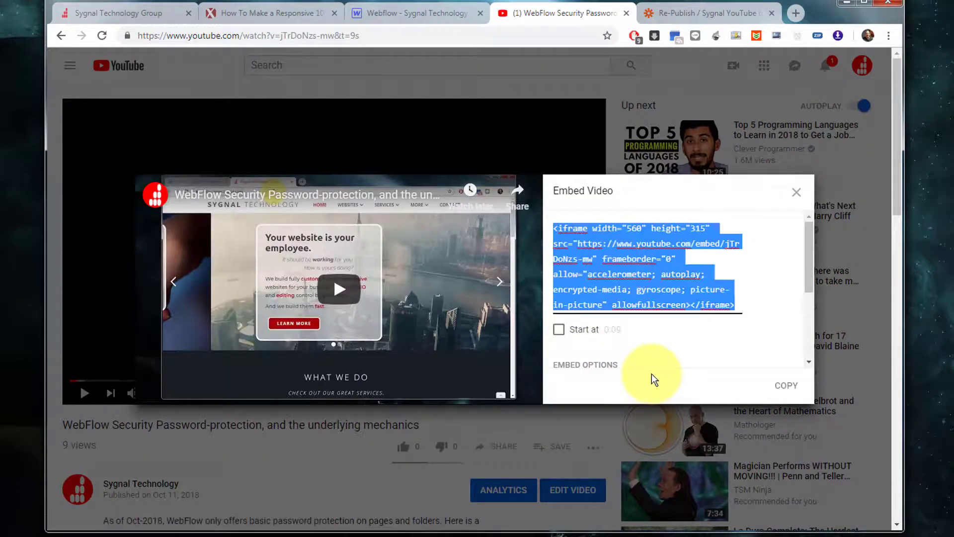
pyautogui.click(785, 385)
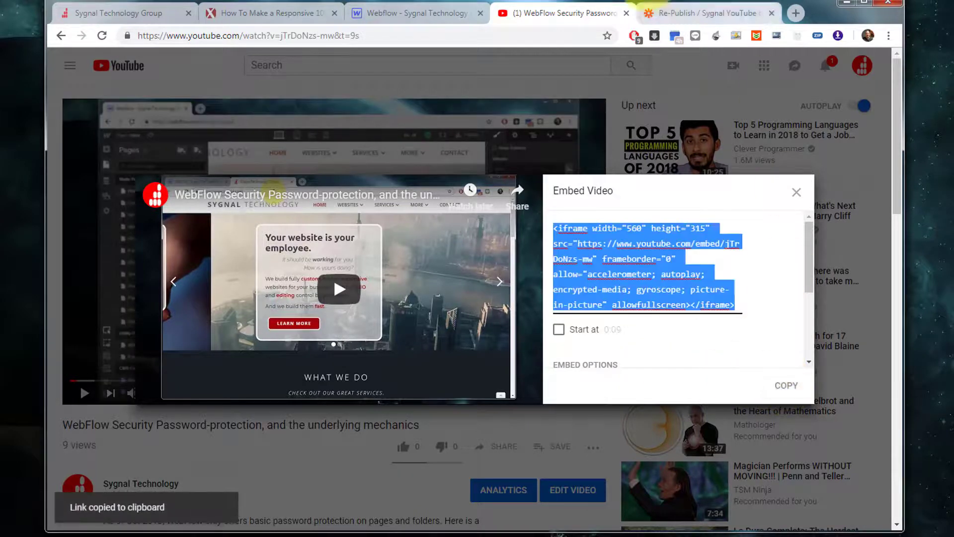
# Return to the Webflow Designer and paste the YouTube iframe code into the HTML Embed's custom code
pyautogui.click(405, 13)
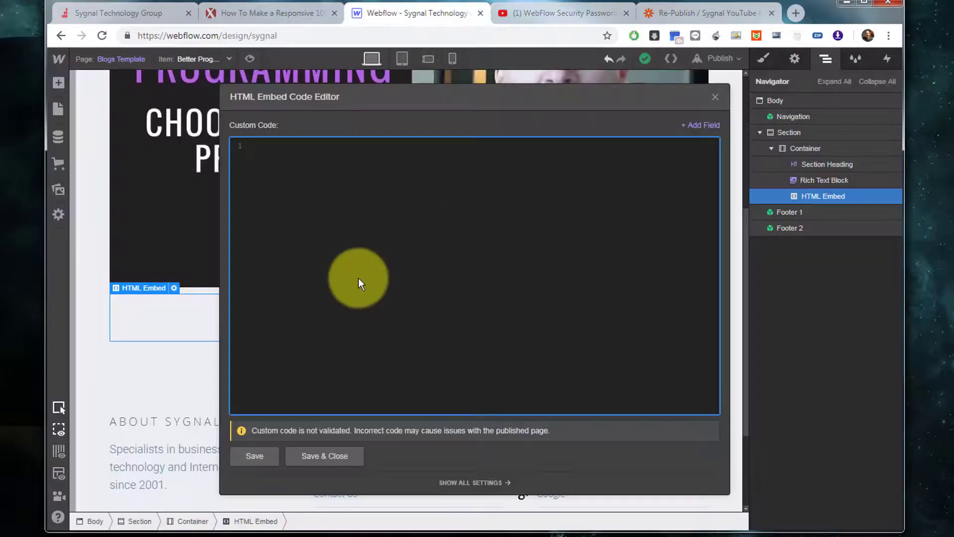
pyautogui.click(344, 223)
pyautogui.hotkey('ctrl', 'v')
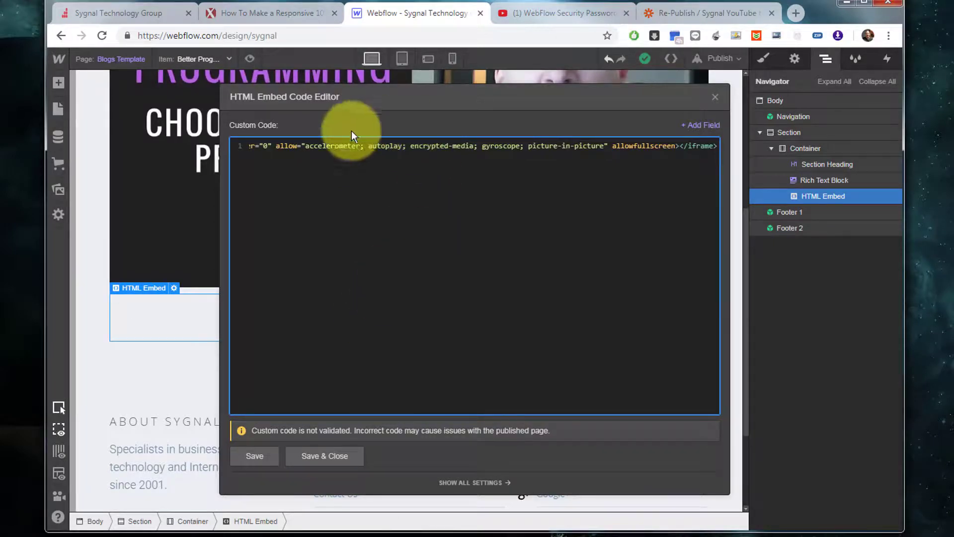
pyautogui.moveTo(305, 145); pyautogui.dragTo(603, 148)
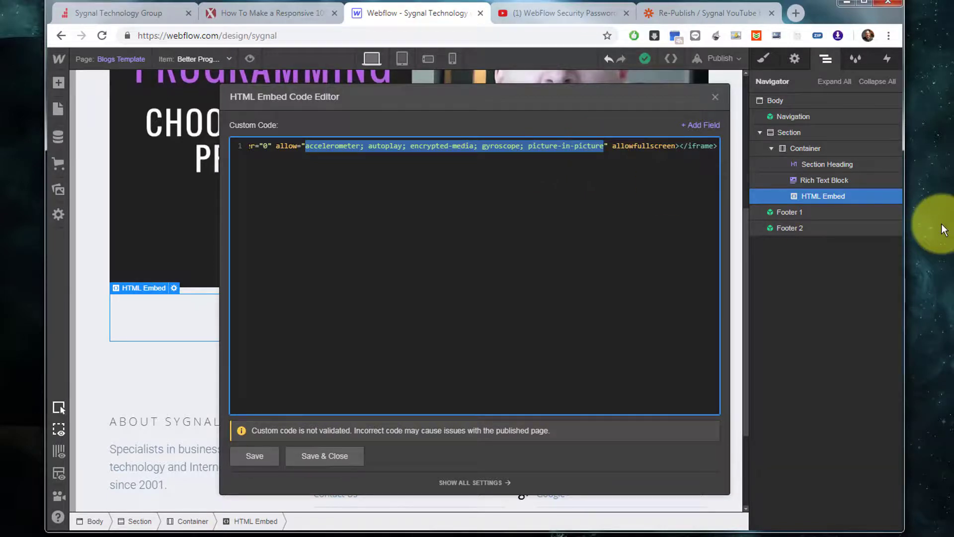
pyautogui.press('Home')
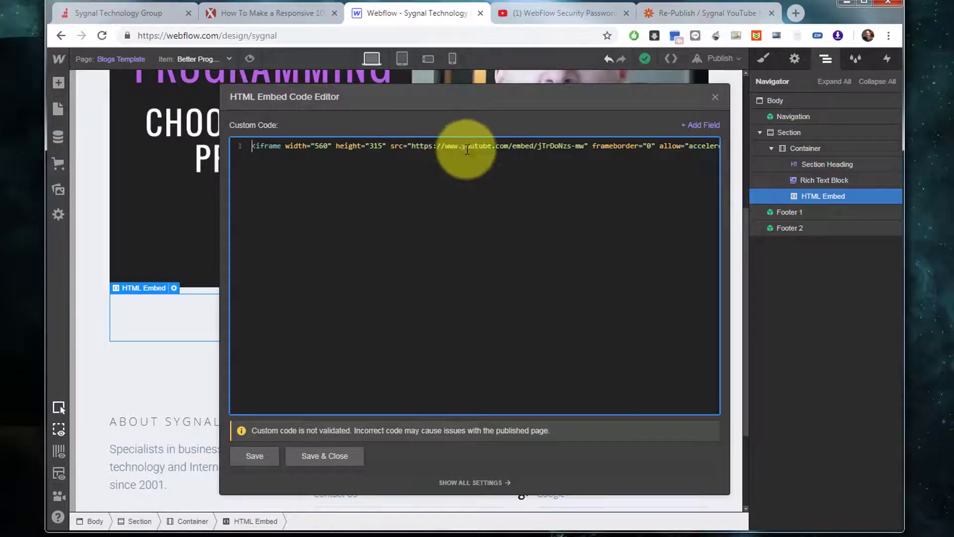
# Replace the fixed video ID in the iframe's source URL with the YouTube Video ID collection field, then save and close the embed code
pyautogui.moveTo(537, 146); pyautogui.dragTo(584, 145)
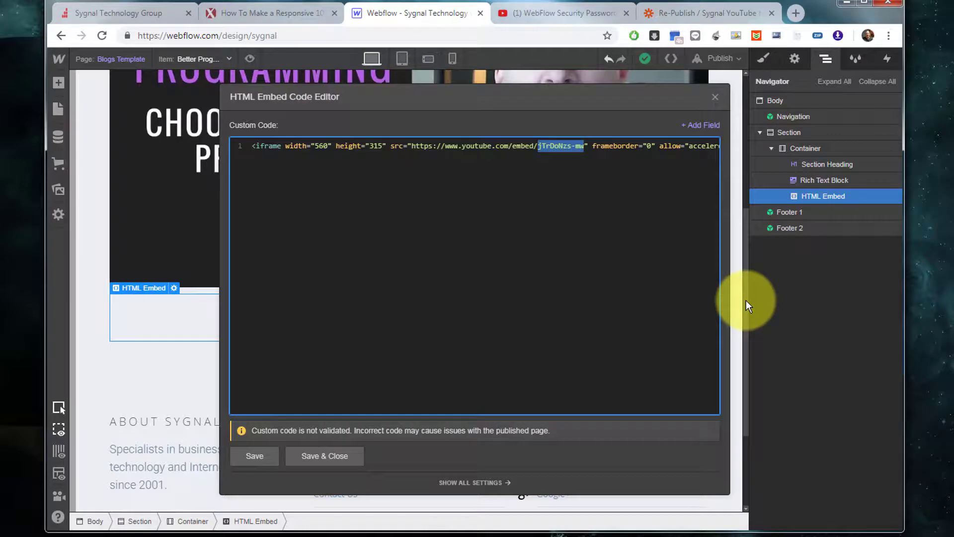
pyautogui.press('BackSpace')
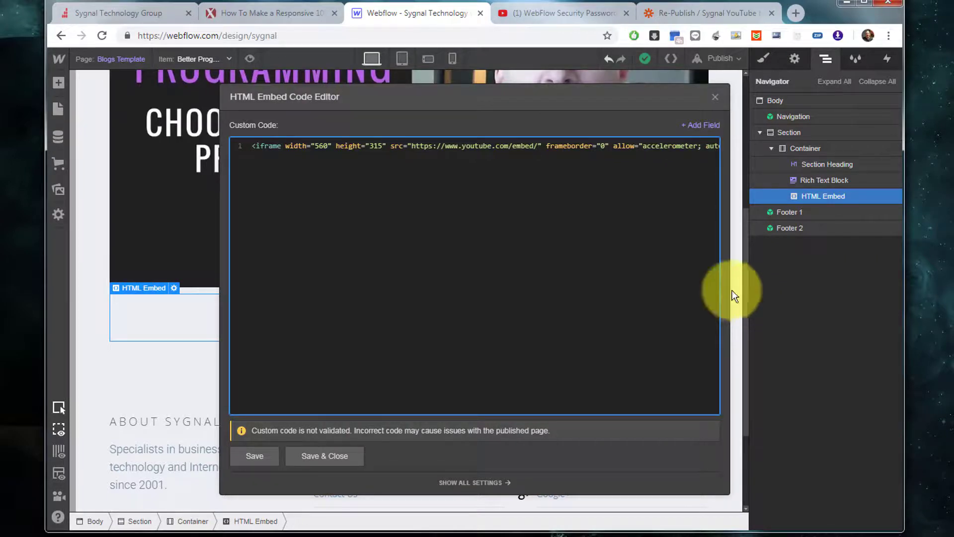
pyautogui.click(699, 126)
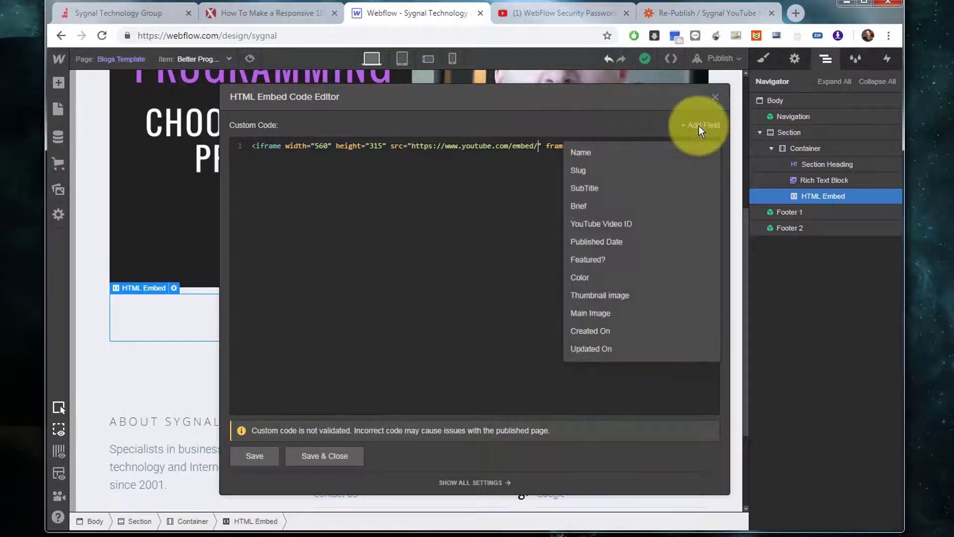
pyautogui.click(618, 223)
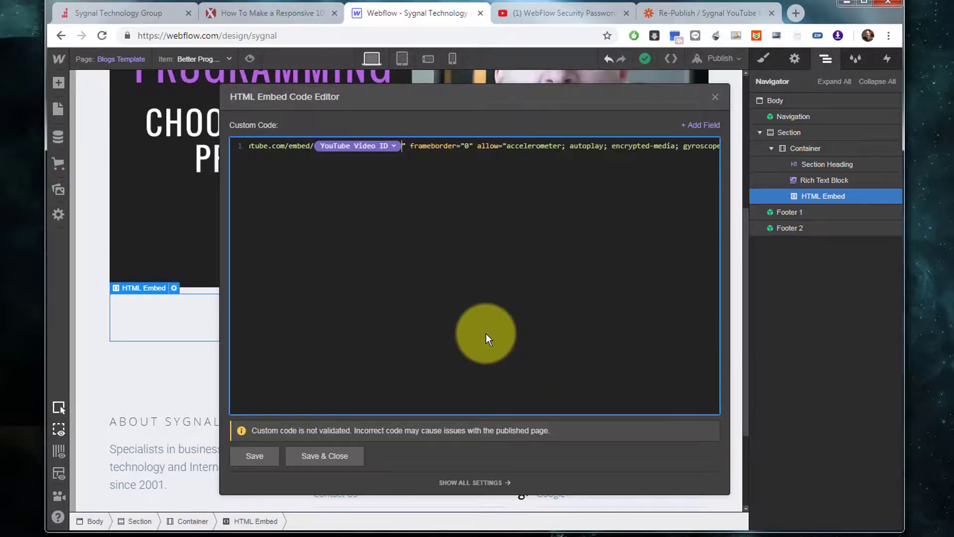
pyautogui.press('Home')
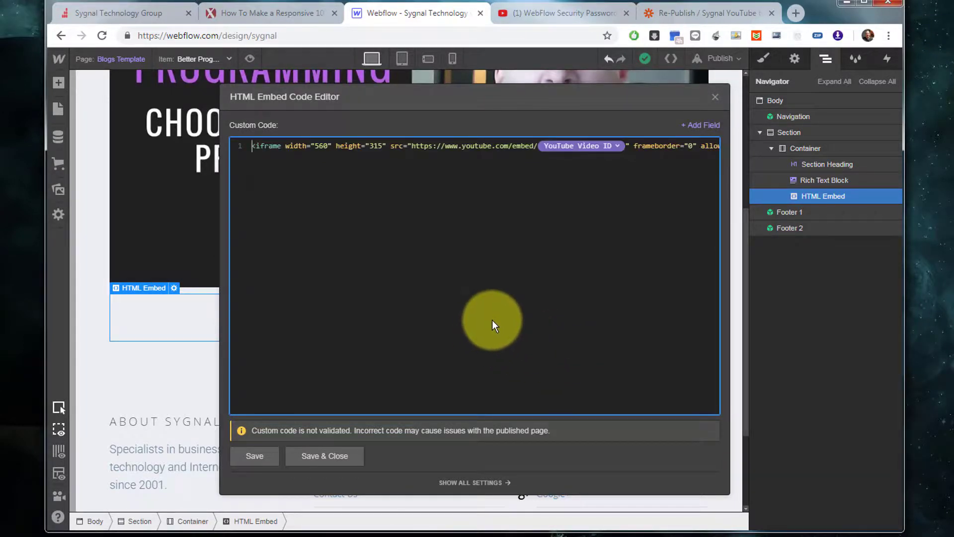
pyautogui.click(354, 454)
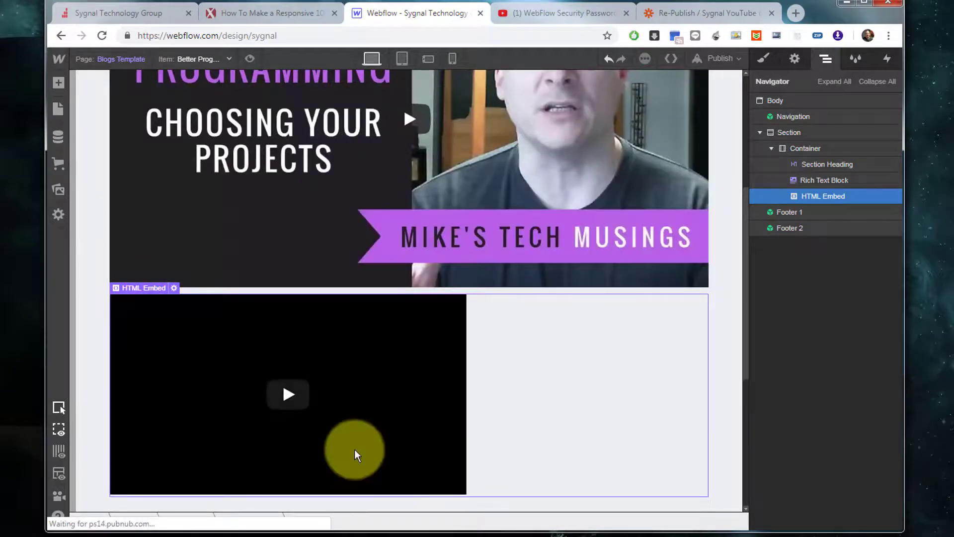
# Switch the template preview to the "WebFlow - Helping Zapier work with Video fields in the WebFlow CMS" item and check its embedded video
pyautogui.scroll(-1, 661, 375)
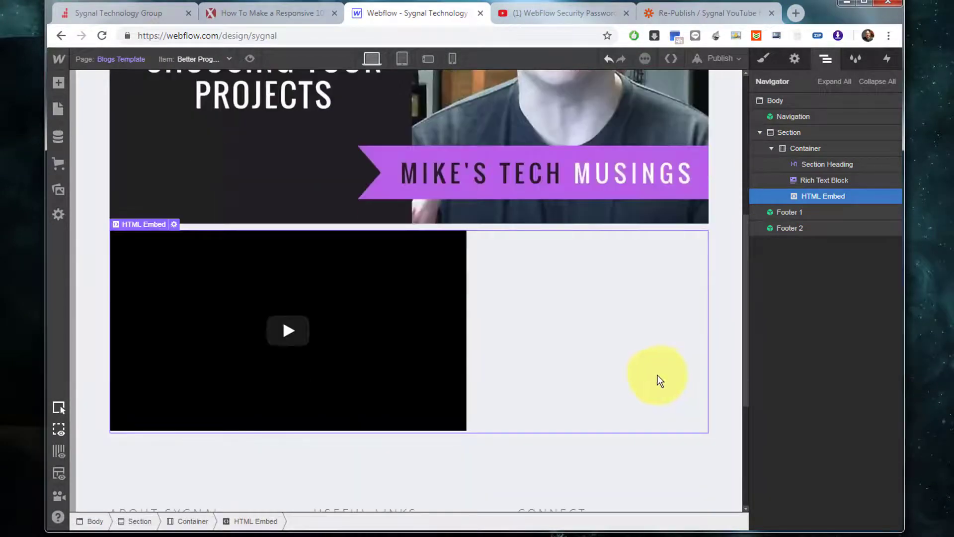
pyautogui.click(216, 59)
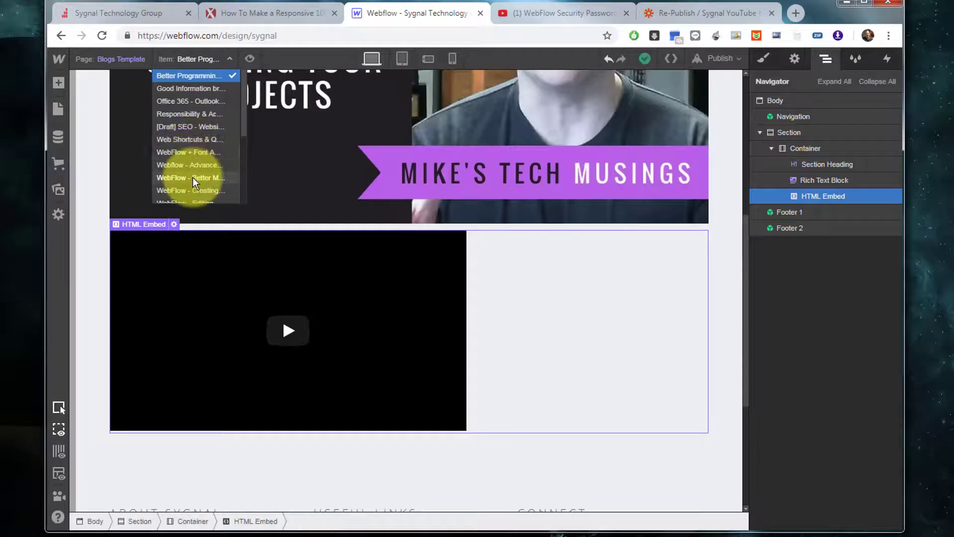
pyautogui.scroll(-2, 193, 177)
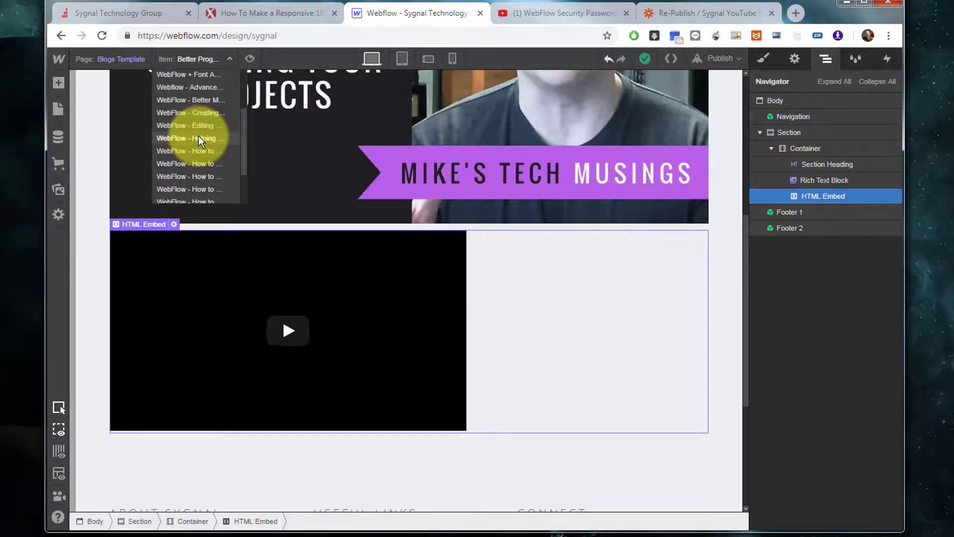
pyautogui.click(202, 138)
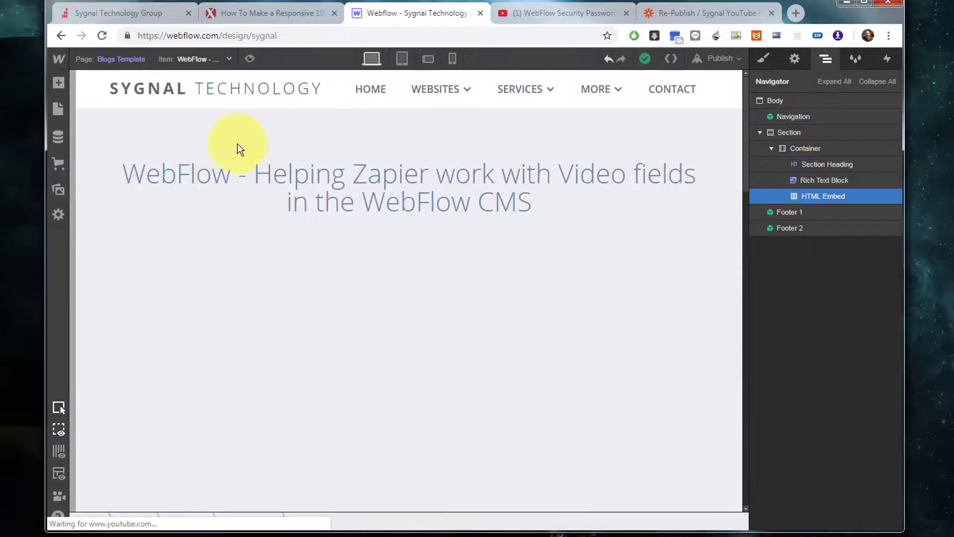
pyautogui.scroll(-7, 401, 214)
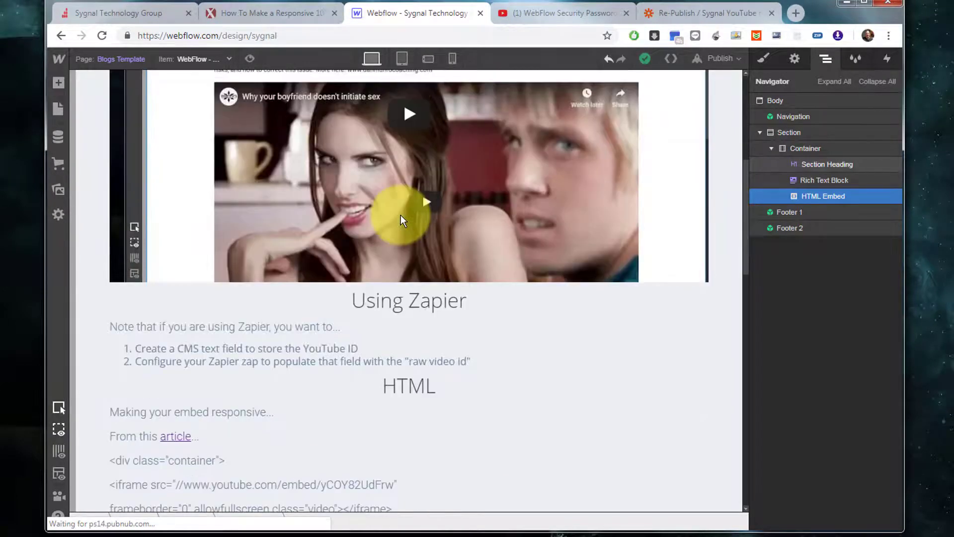
pyautogui.scroll(-20, 401, 216)
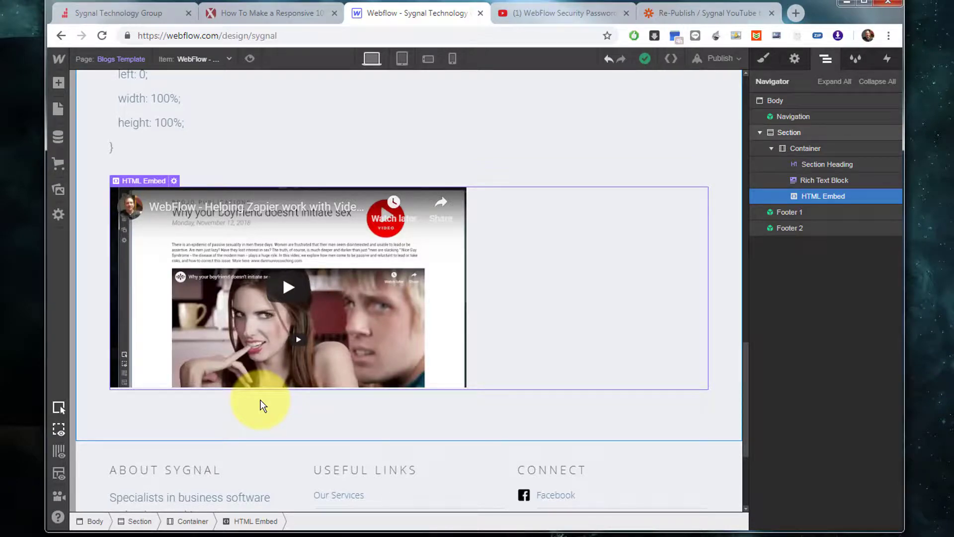
# Switch to the H3XED article on responsive YouTube embeds and copy its example container div with the iframe inside
pyautogui.click(274, 13)
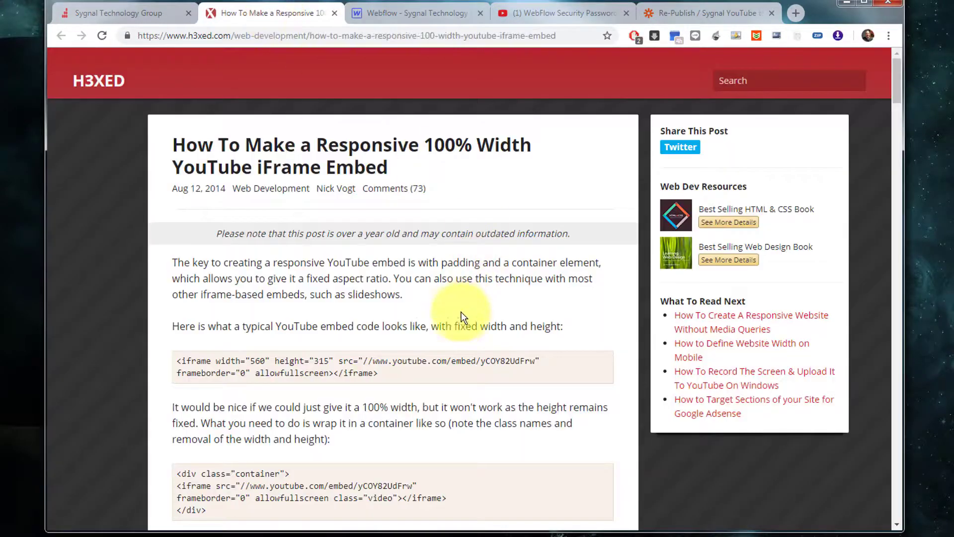
pyautogui.scroll(-1, 465, 351)
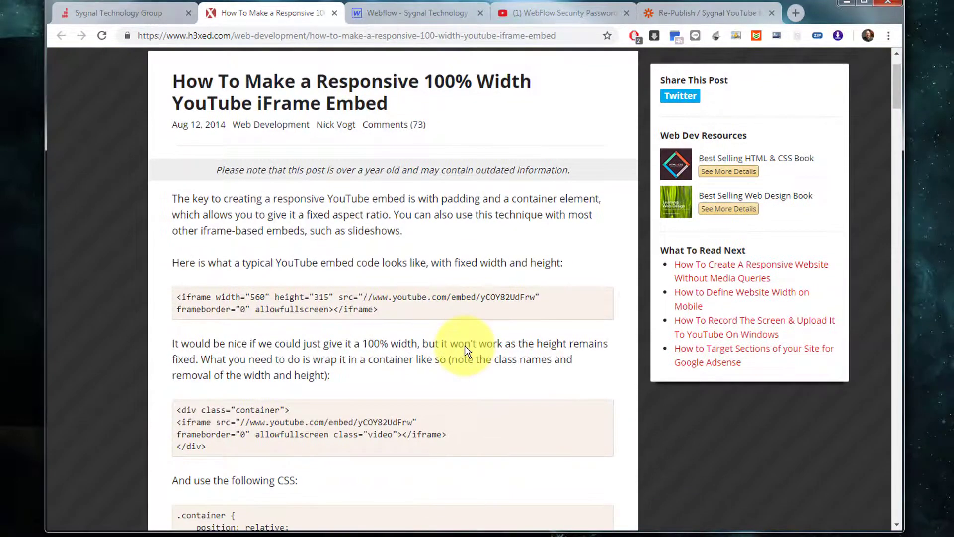
pyautogui.scroll(-3, 462, 344)
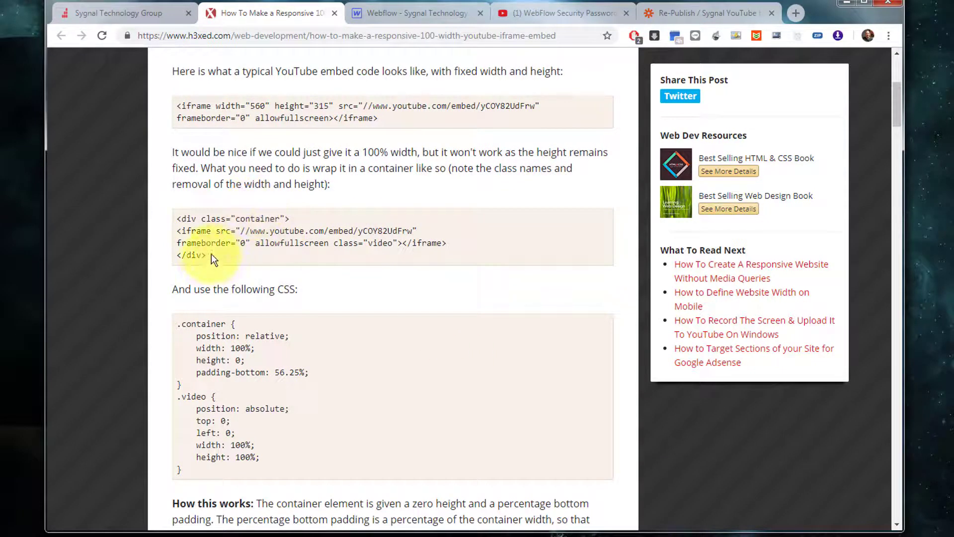
pyautogui.moveTo(211, 254); pyautogui.dragTo(177, 216)
pyautogui.hotkey('ctrl', 'c')
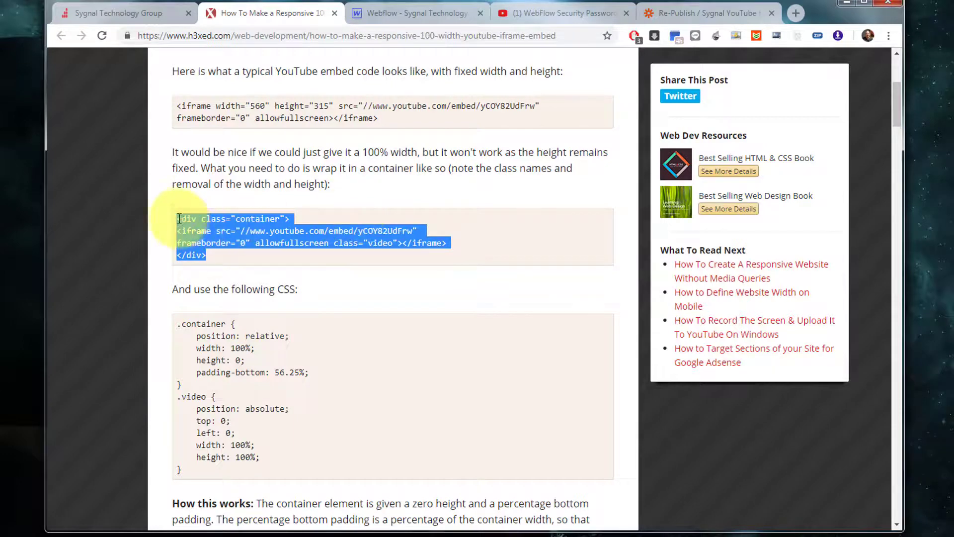
# Return to the Webflow Designer and paste the copied container snippet above the existing iframe in the HTML Embed's custom code
pyautogui.click(374, 10)
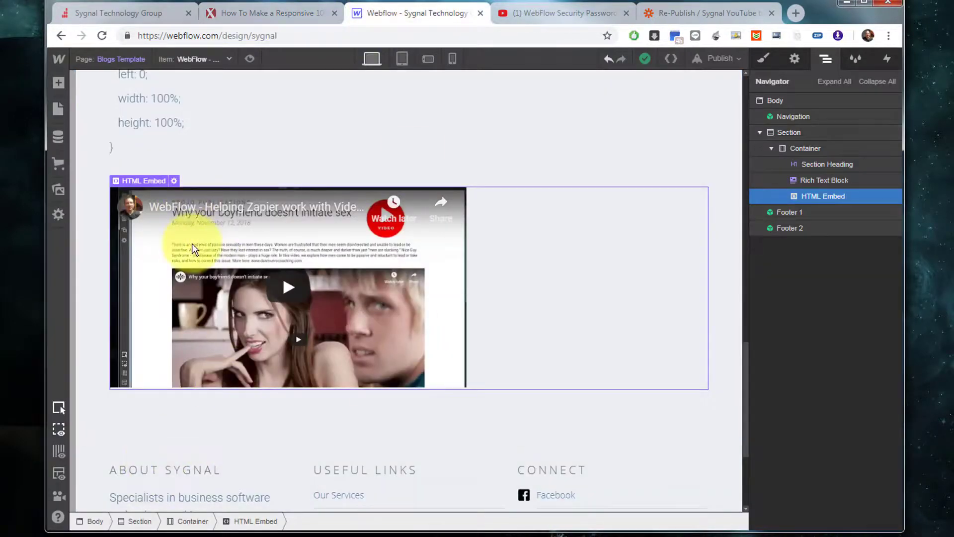
pyautogui.click(794, 58)
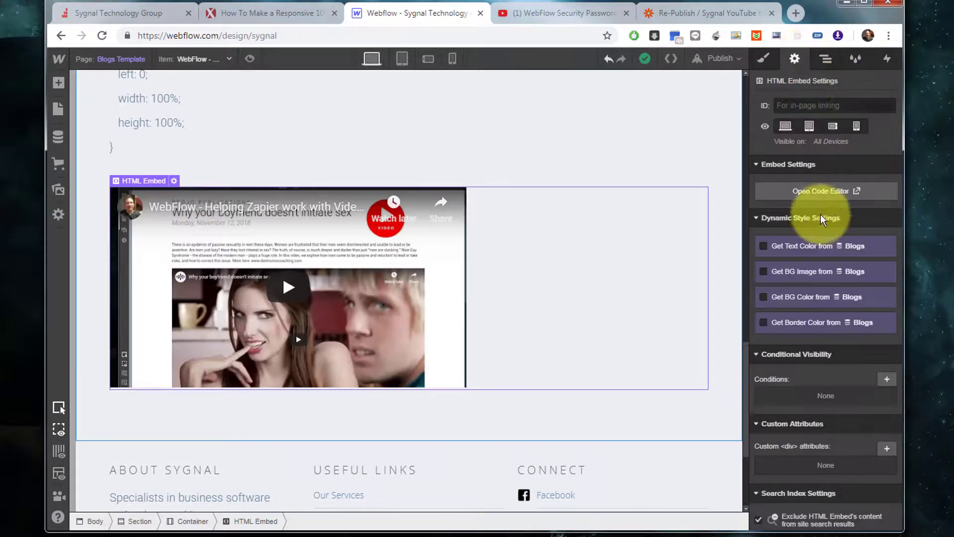
pyautogui.click(815, 192)
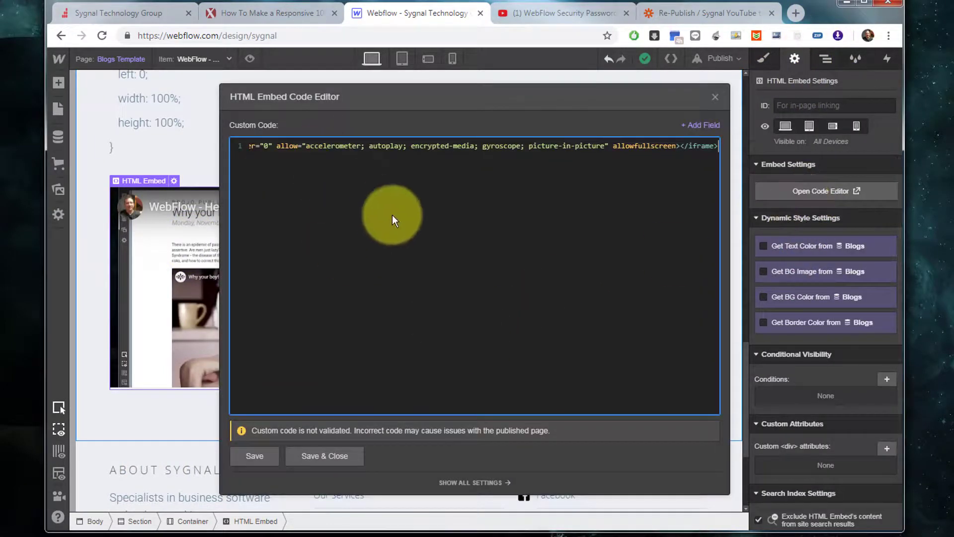
pyautogui.press('Home')
pyautogui.press('Return')
pyautogui.press('Return')
pyautogui.press('Return')
pyautogui.press('Up')
pyautogui.press('Up')
pyautogui.press('Up')
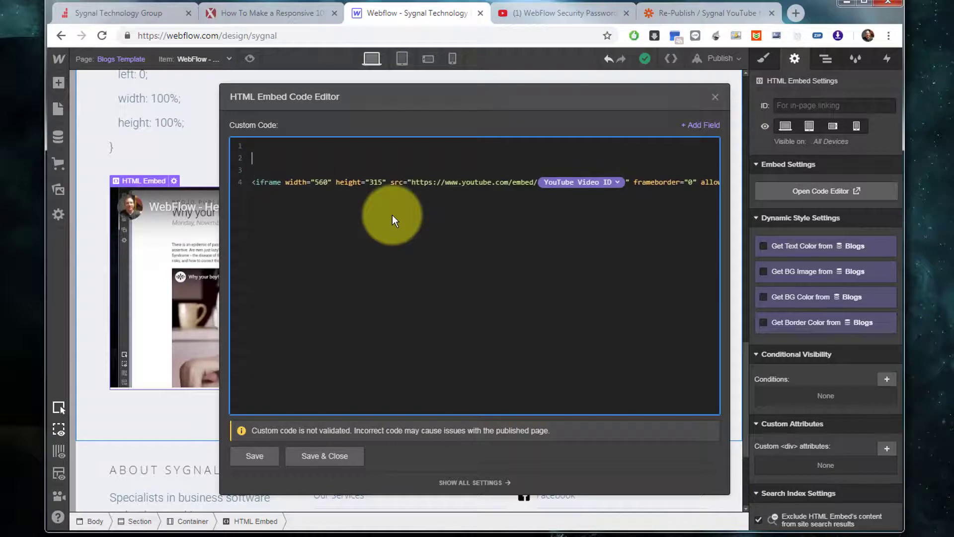
pyautogui.hotkey('ctrl', 'v')
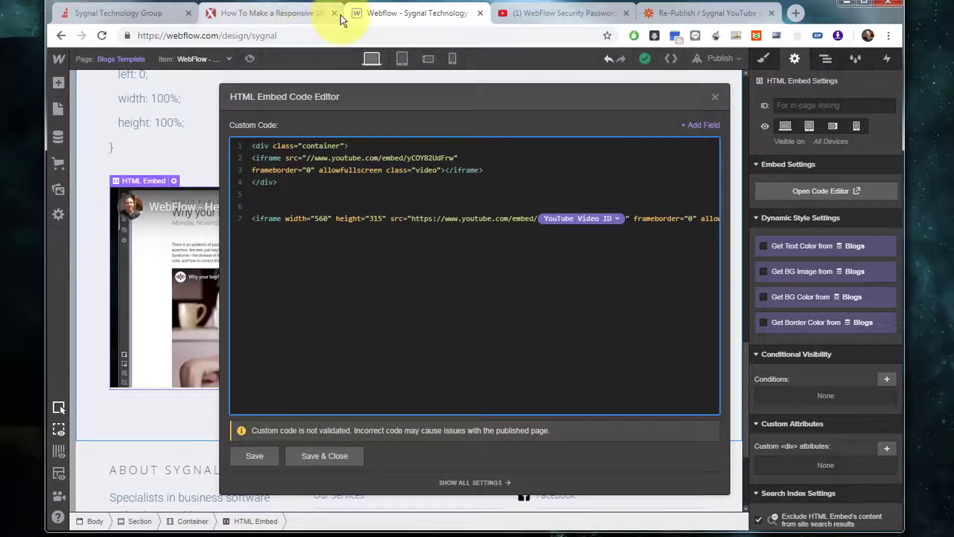
# Go back to the H3XED article and copy the CSS rules for .container and .video
pyautogui.click(257, 8)
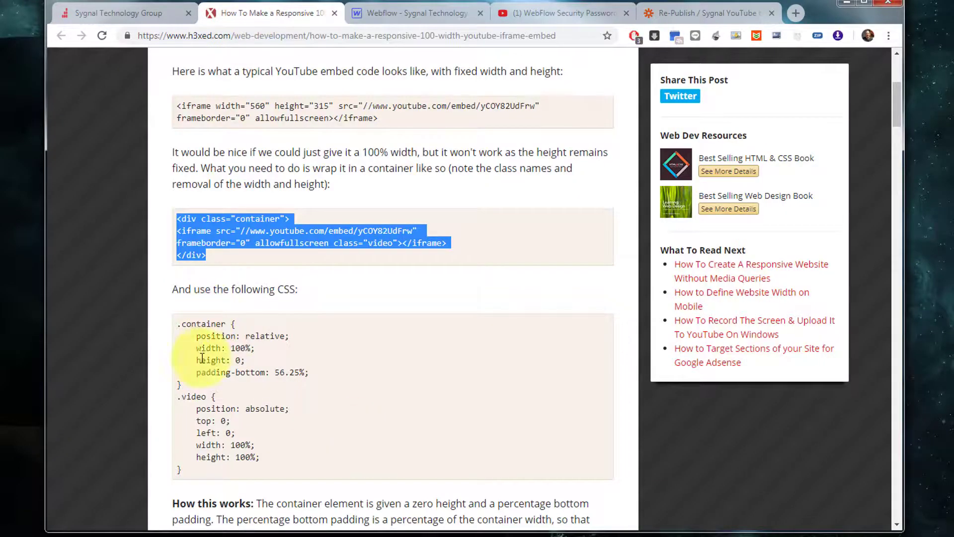
pyautogui.moveTo(199, 462); pyautogui.dragTo(172, 325)
pyautogui.hotkey('ctrl', 'c')
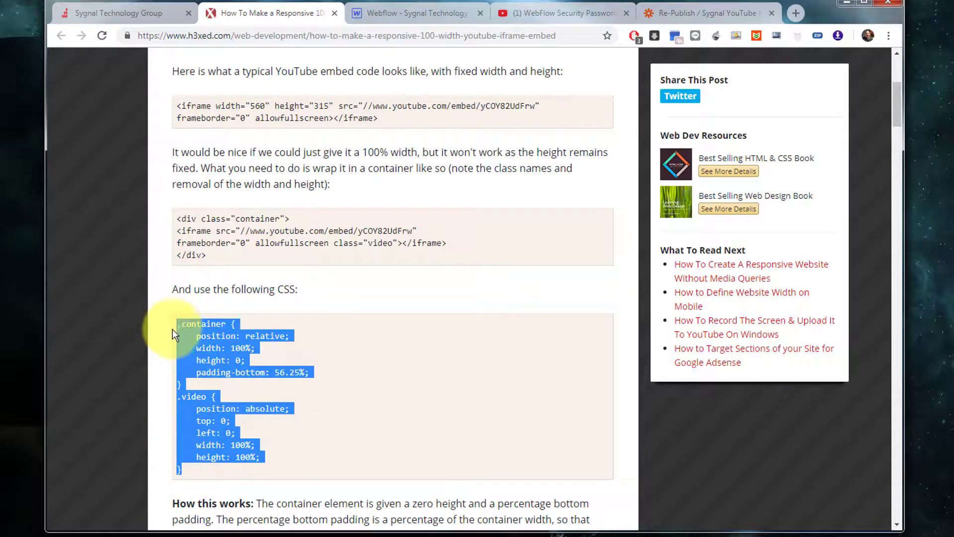
# Return to the Webflow embed code and paste the copied CSS rules above the container div
pyautogui.click(381, 15)
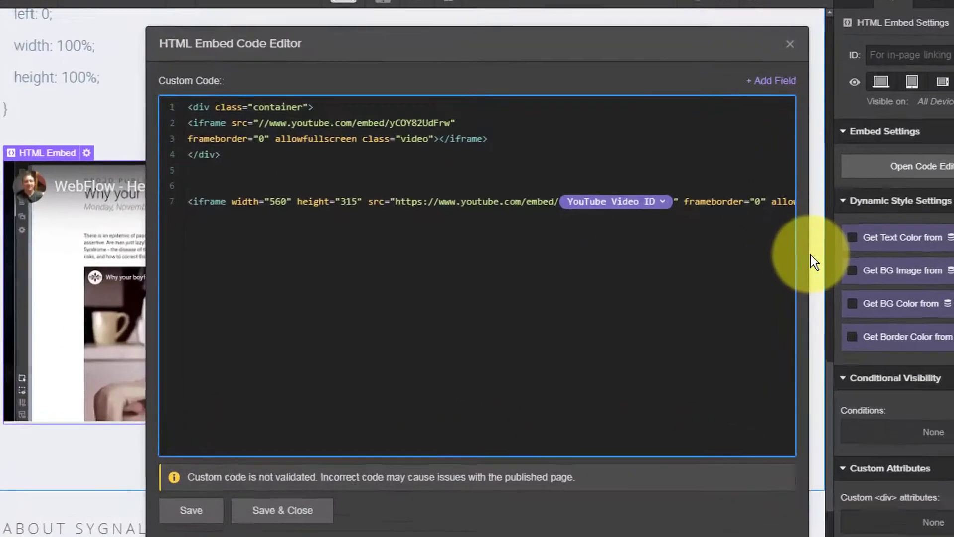
pyautogui.hotkey('ctrl', 'Home')
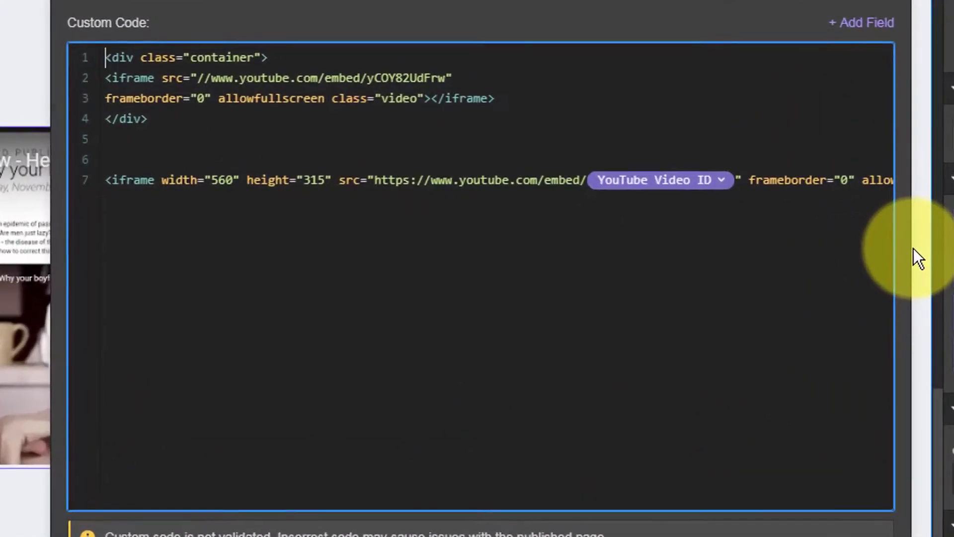
pyautogui.press('Return')
pyautogui.press('Return')
pyautogui.press('Return')
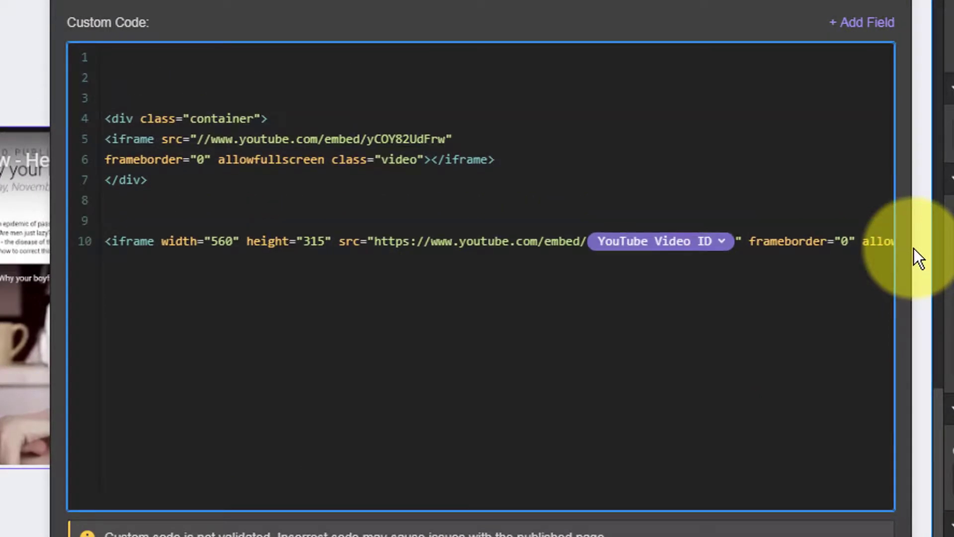
pyautogui.hotkey('ctrl', 'v')
# Wrap the pasted CSS rules in opening <style> and closing </style> tags
pyautogui.hotkey('ctrl', 'Home')
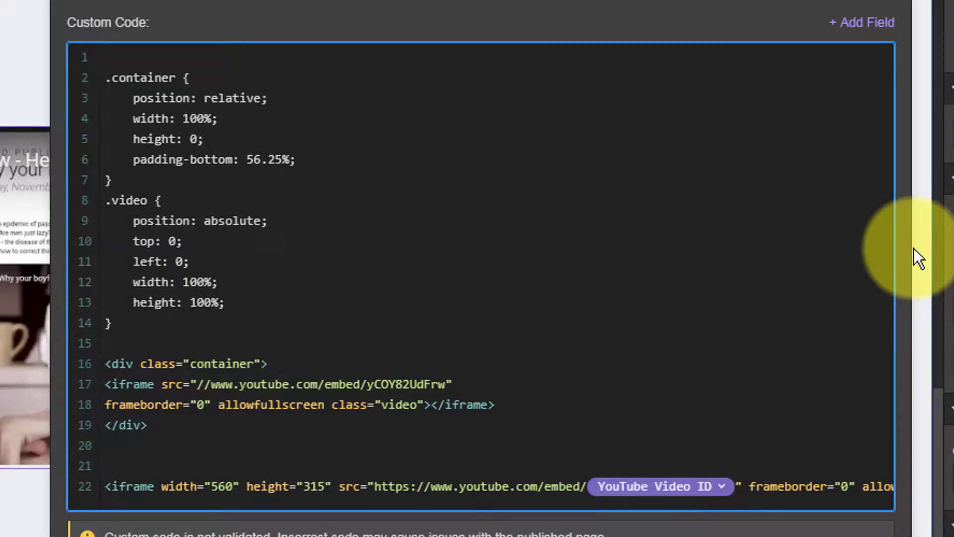
pyautogui.write('<style>')
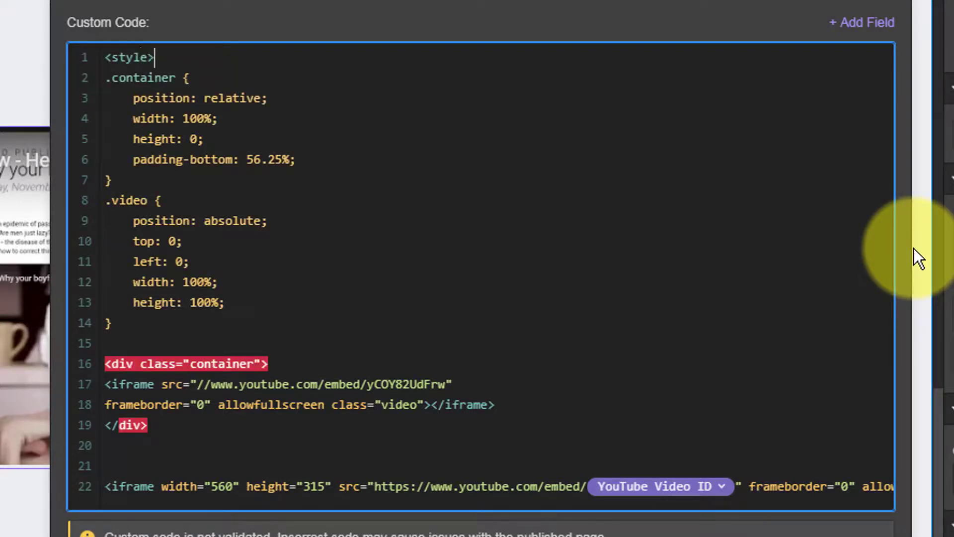
pyautogui.press('Down')
pyautogui.press('Down')
pyautogui.press('Down')
pyautogui.press('Down')
pyautogui.press('Down')
pyautogui.press('Down')
pyautogui.press('Down')
pyautogui.press('Down')
pyautogui.press('Down')
pyautogui.press('Down')
pyautogui.press('Down')
pyautogui.press('Down')
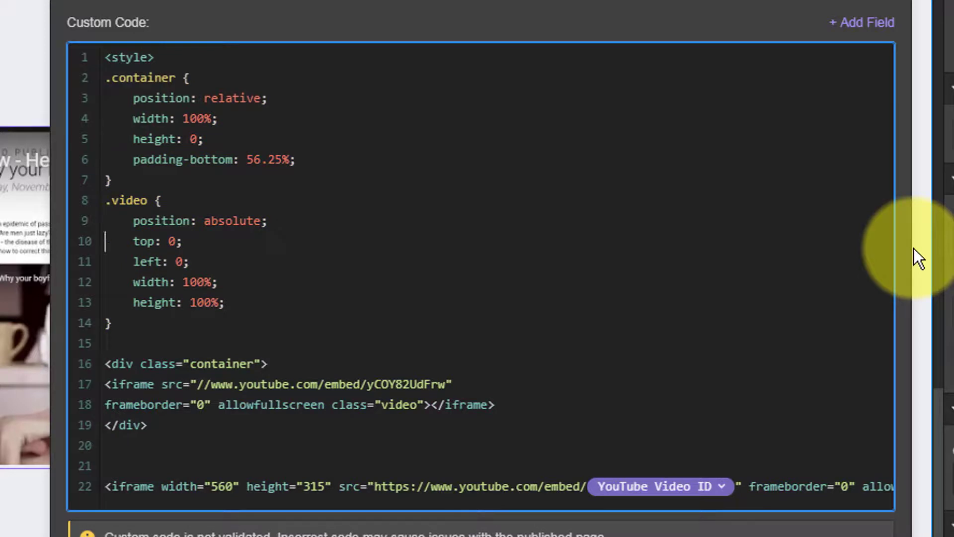
pyautogui.press('Down')
pyautogui.press('Down')
pyautogui.press('Return')
pyautogui.write('Mx')
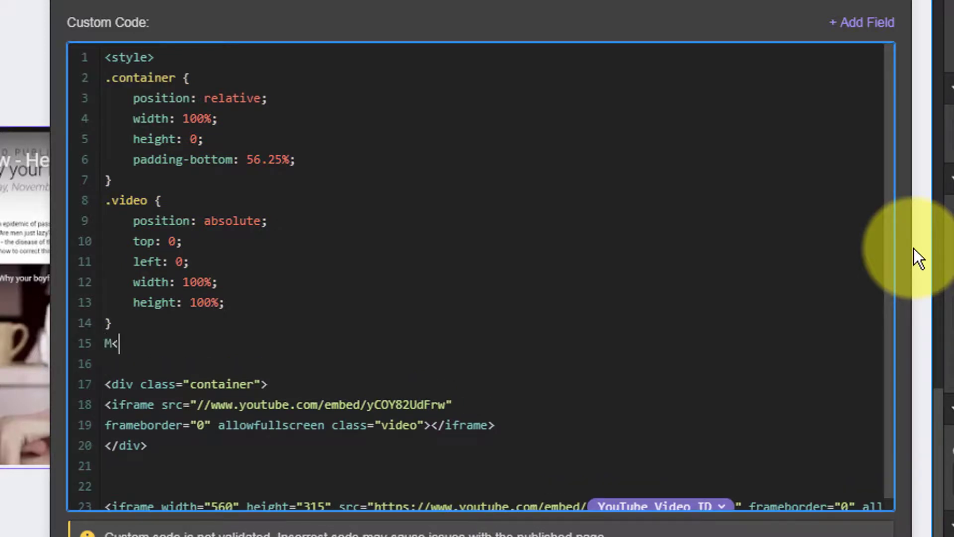
pyautogui.press('BackSpace')
pyautogui.press('BackSpace')
pyautogui.write('</style>')
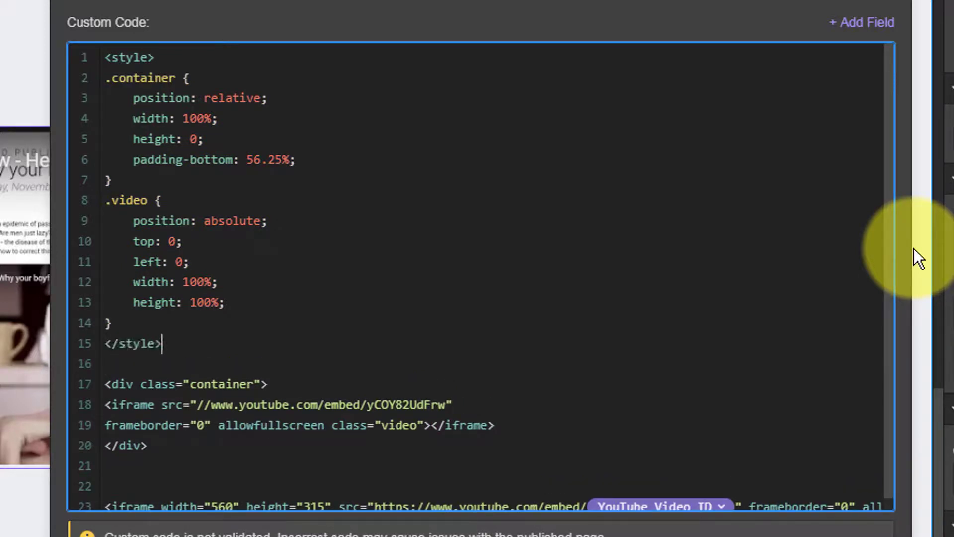
# Delete the article's sample iframe from inside the container div
pyautogui.hotkey('ctrl', 'End')
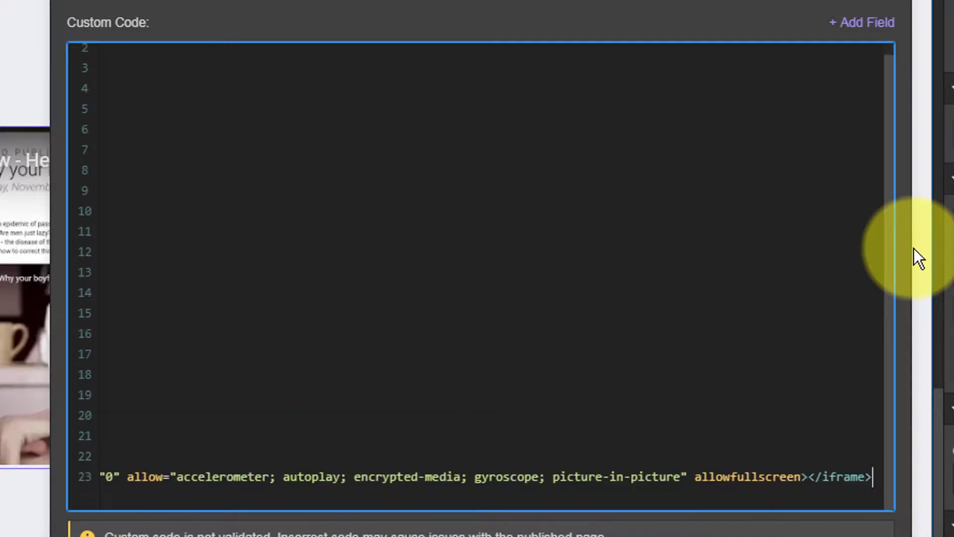
pyautogui.press('Up')
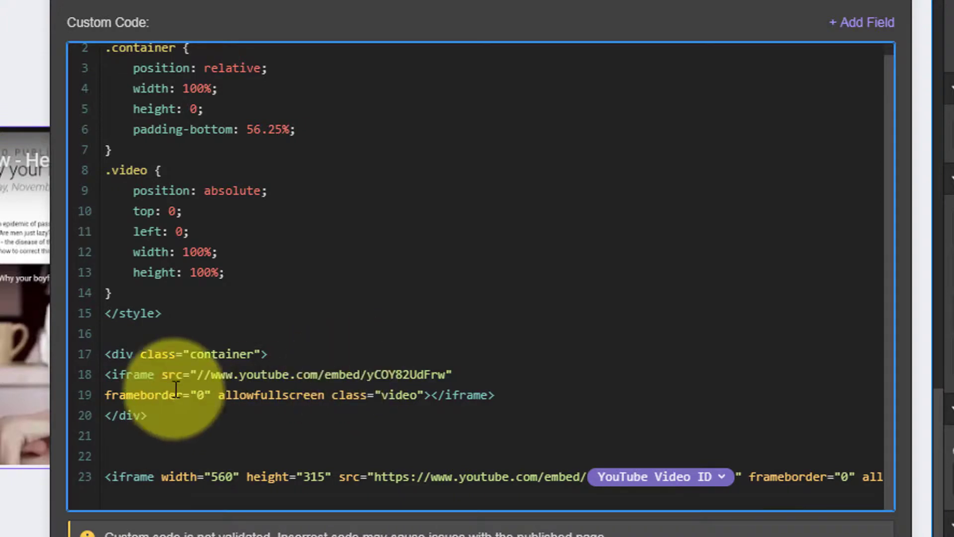
pyautogui.click(282, 376)
pyautogui.press('Home')
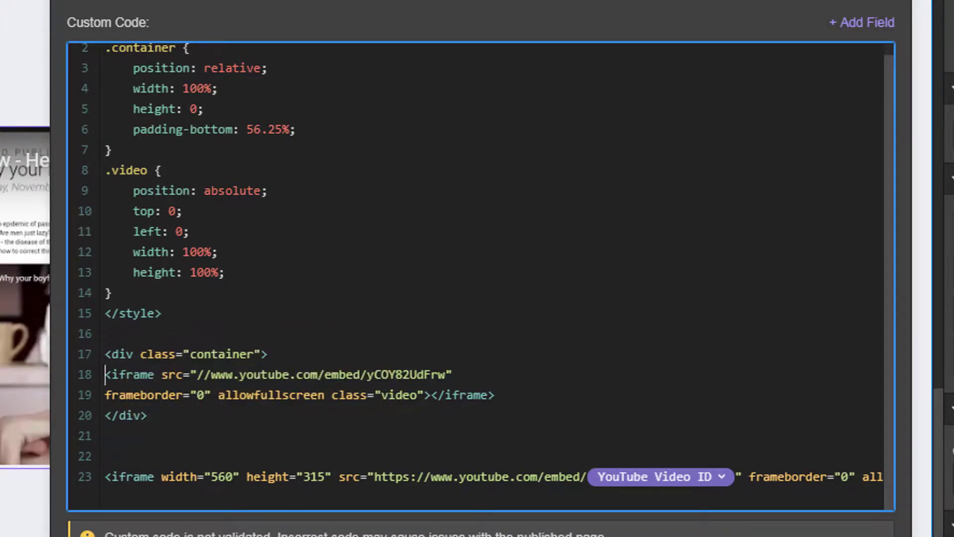
pyautogui.hotkey('shift', 'Down')
pyautogui.hotkey('shift', 'Down')
pyautogui.press('BackSpace')
# Move the closing </div> below the YouTube Video ID iframe and remove the blank lines so the container div wraps it
pyautogui.hotkey('shift', 'Down')
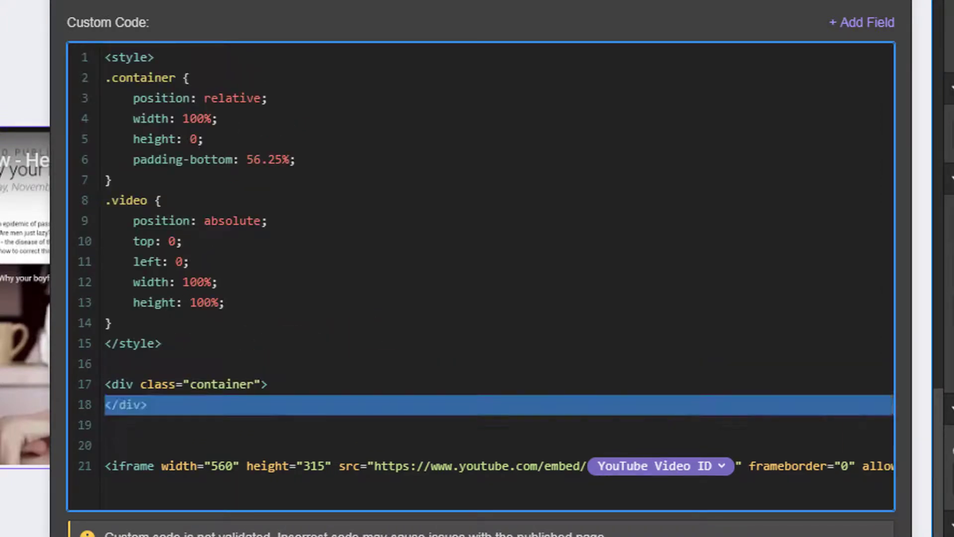
pyautogui.hotkey('ctrl', 'x')
pyautogui.press('End')
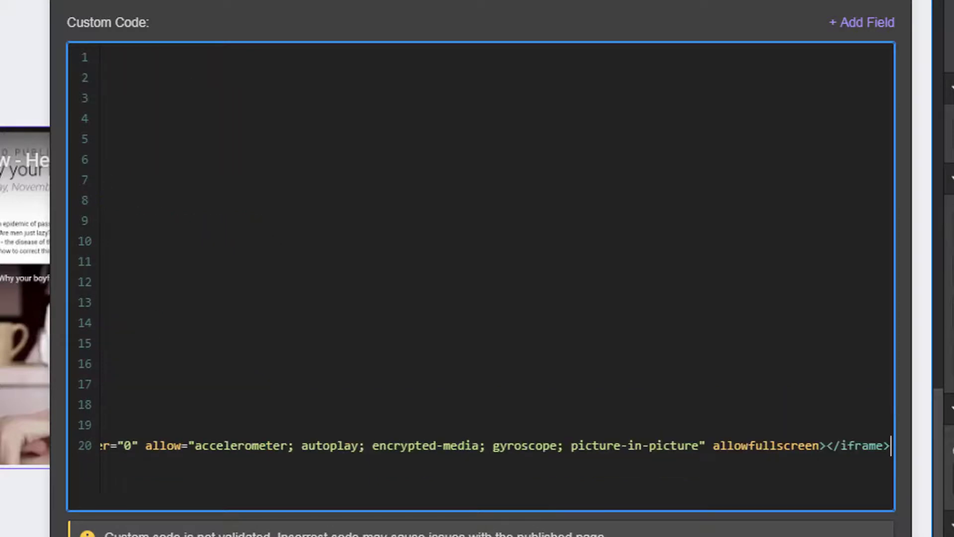
pyautogui.press('Return')
pyautogui.hotkey('ctrl', 'v')
pyautogui.press('Up')
pyautogui.press('Up')
pyautogui.press('Up')
pyautogui.press('Delete')
pyautogui.press('Delete')
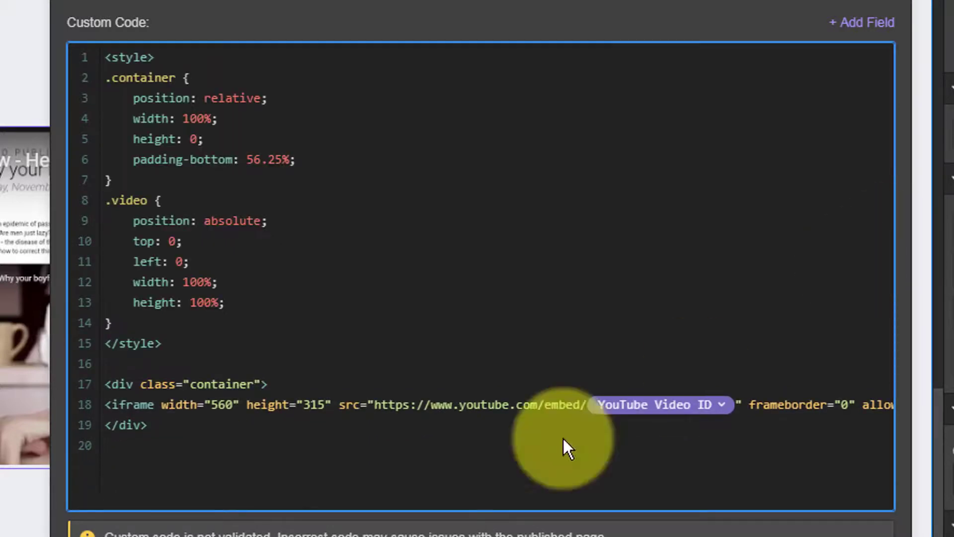
# Add class="embedded-video" to the iframe tag, before its width attribute
pyautogui.click(155, 404)
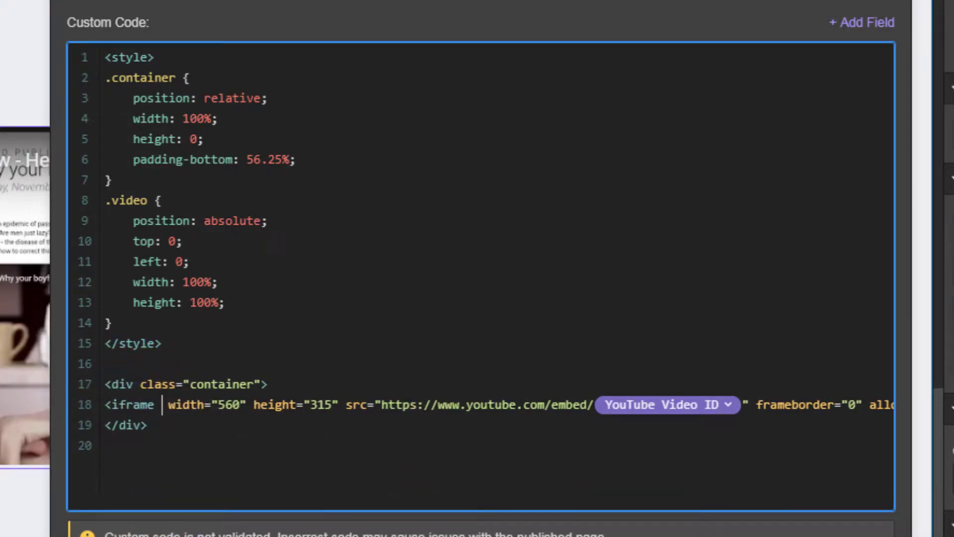
pyautogui.write('class')
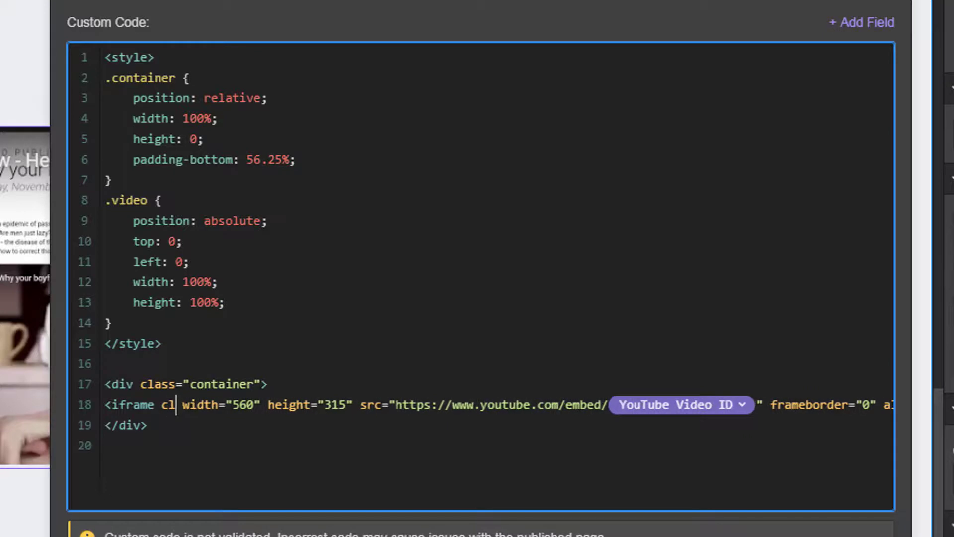
pyautogui.write('="')
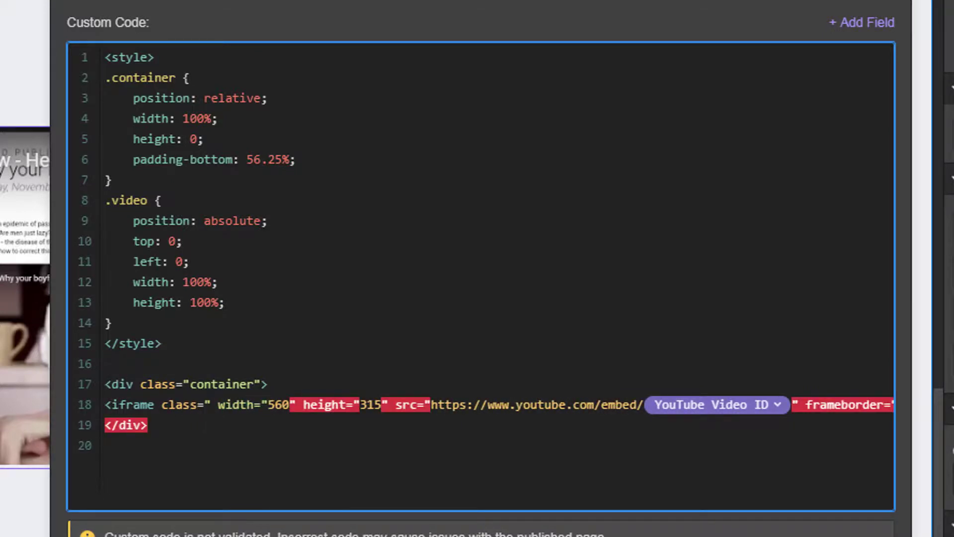
pyautogui.write('embedded-v')
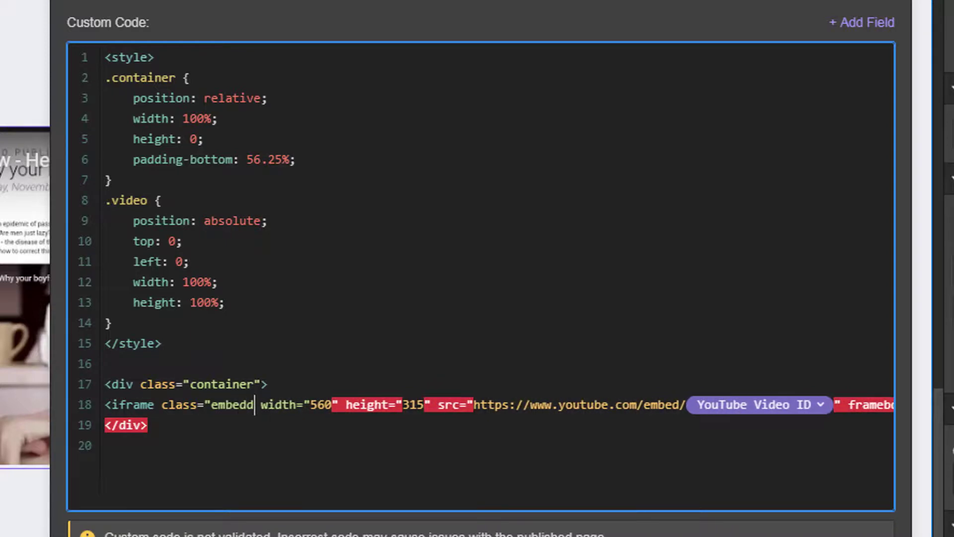
pyautogui.write('ideo"')
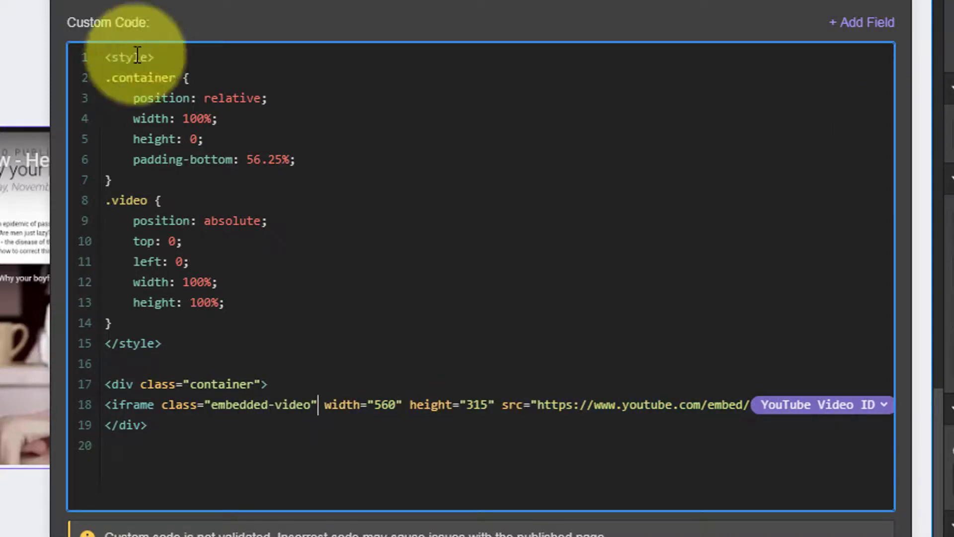
# Rename the .video selector in the CSS to .embedded-video
pyautogui.click(112, 200)
pyautogui.write('embedded')
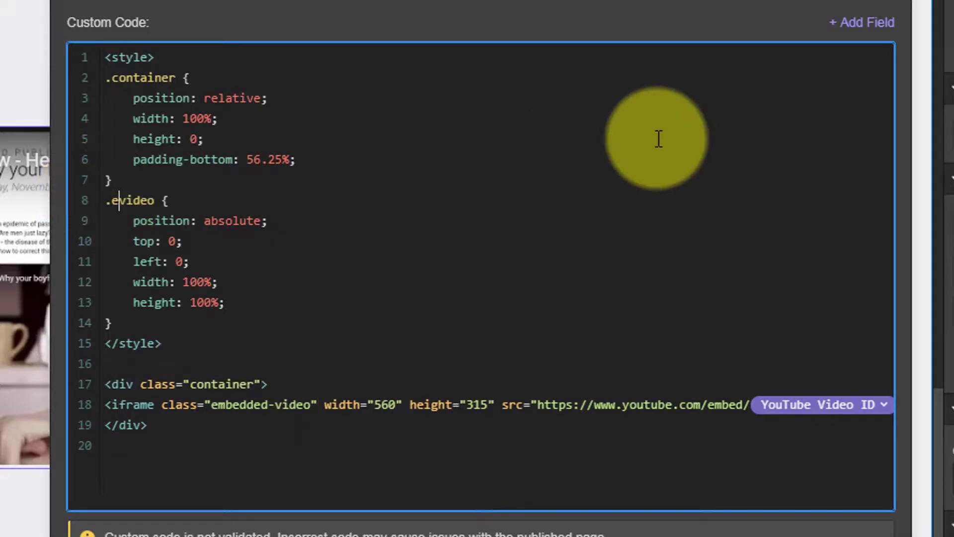
pyautogui.write('-')
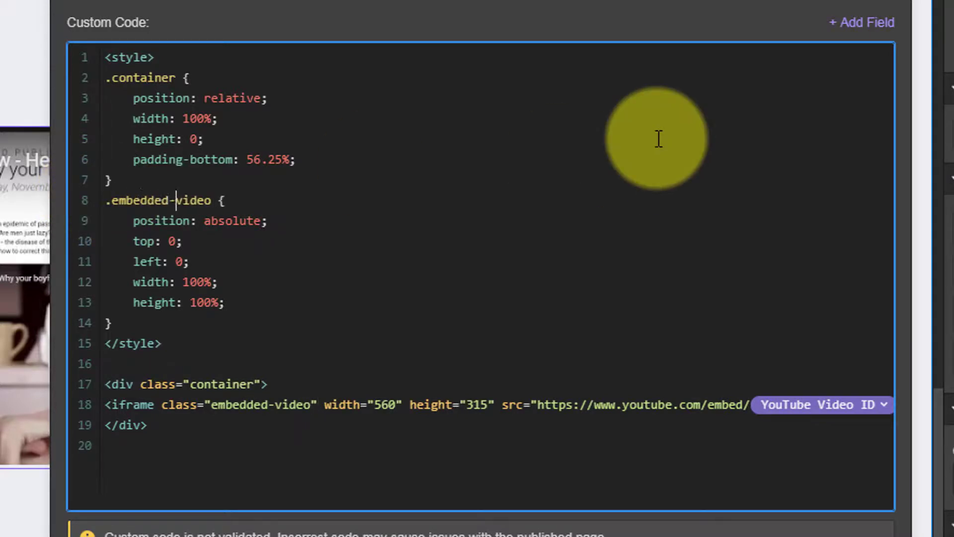
# Rename the container class to embedded-container in both the div tag and its CSS selector
pyautogui.press('End')
pyautogui.press('Right')
pyautogui.press('Down')
pyautogui.press('Down')
pyautogui.press('Down')
pyautogui.press('Down')
pyautogui.press('Down')
pyautogui.hotkey('ctrl', 'Right')
pyautogui.hotkey('ctrl', 'Right')
pyautogui.hotkey('ctrl', 'Right')
pyautogui.press('Right')
pyautogui.press('Right')
pyautogui.write('embe')
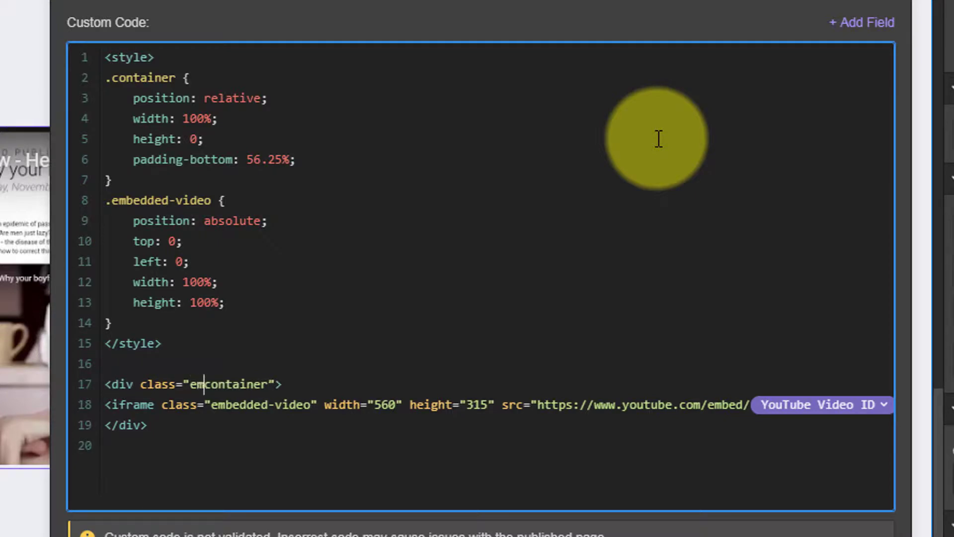
pyautogui.write('dded-')
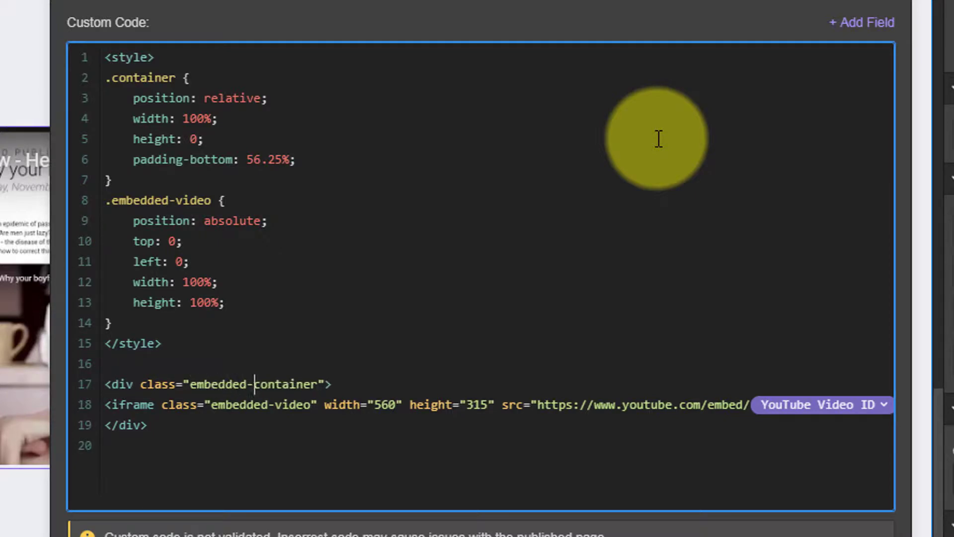
pyautogui.click(112, 75)
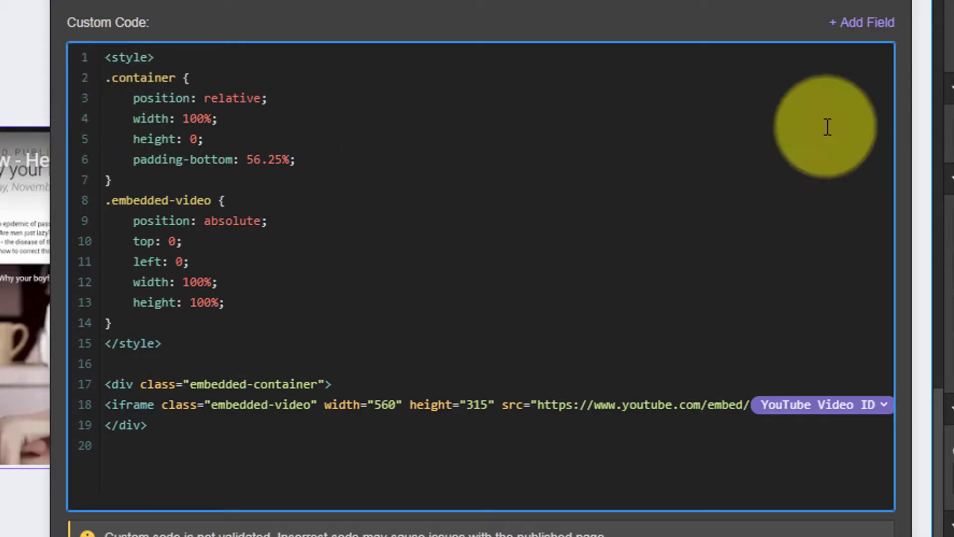
pyautogui.write('embedded-')
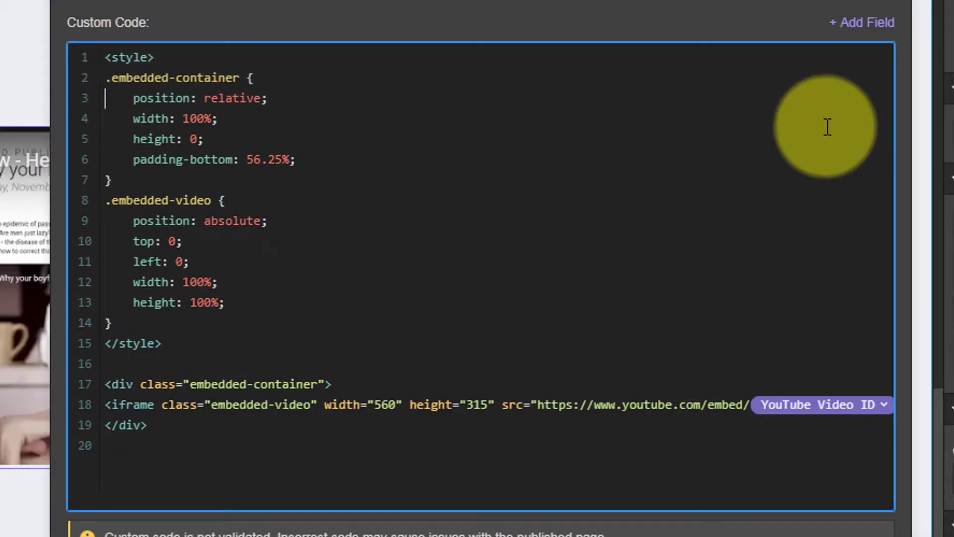
# Highlight the embed code's CSS from the opening to the closing style tag to review the responsive rules
pyautogui.press('Down')
pyautogui.press('Down')
pyautogui.press('Down')
pyautogui.press('Down')
pyautogui.press('Down')
pyautogui.press('Down')
pyautogui.press('Down')
pyautogui.press('Down')
pyautogui.press('Down')
pyautogui.press('Down')
pyautogui.press('Down')
pyautogui.press('Down')
pyautogui.press('Down')
pyautogui.press('Down')
pyautogui.hotkey('shift', 'Down')
pyautogui.press('Down')
pyautogui.press('Up')
pyautogui.press('Up')
pyautogui.press('Up')
pyautogui.hotkey('shift', 'Up')
pyautogui.hotkey('shift', 'Up')
pyautogui.hotkey('shift', 'Up')
pyautogui.hotkey('shift', 'Up')
pyautogui.hotkey('shift', 'Up')
pyautogui.hotkey('shift', 'Up')
pyautogui.hotkey('shift', 'Up')
pyautogui.hotkey('shift', 'Up')
pyautogui.hotkey('shift', 'Up')
pyautogui.hotkey('shift', 'Up')
pyautogui.hotkey('shift', 'Up')
pyautogui.hotkey('shift', 'Up')
pyautogui.hotkey('shift', 'Up')
pyautogui.hotkey('shift', 'Up')
pyautogui.hotkey('shift', 'Up')
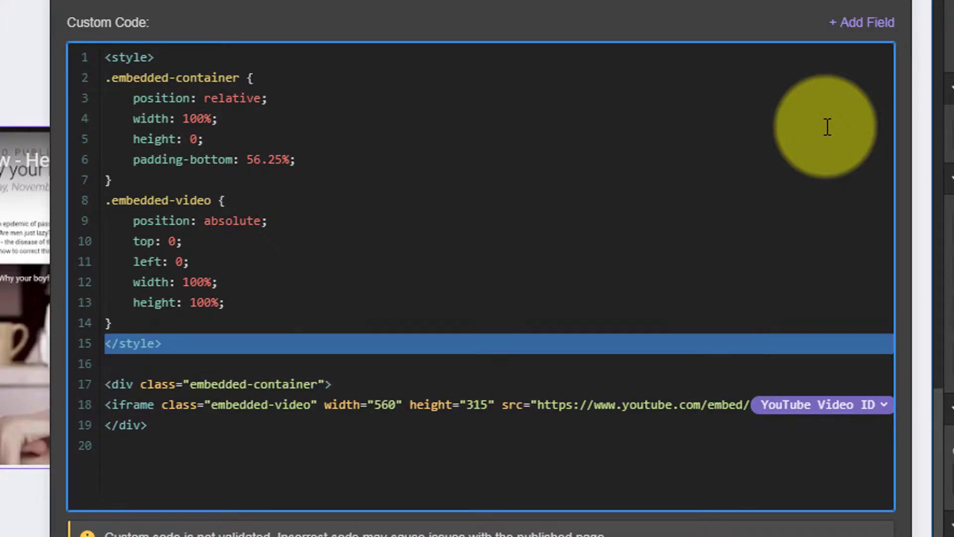
pyautogui.press('Left')
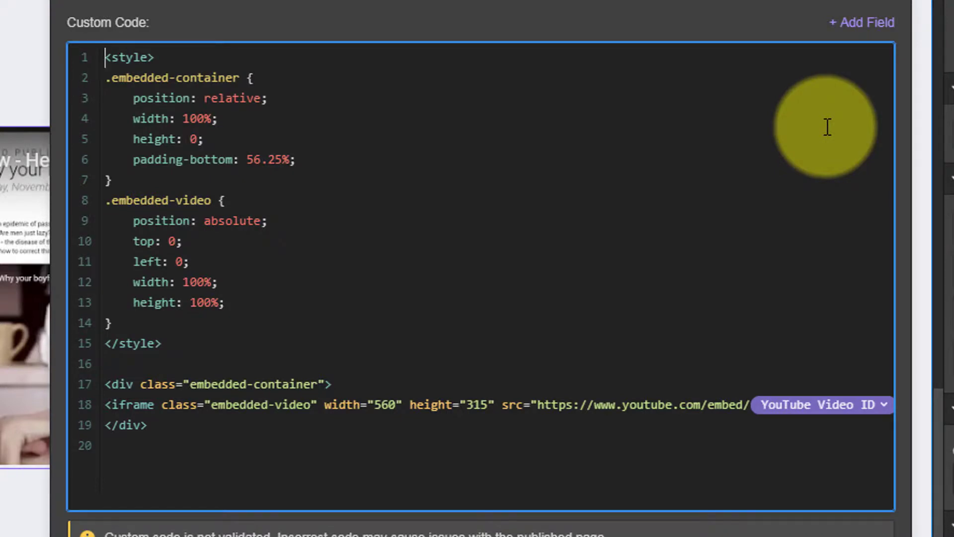
pyautogui.moveTo(168, 342); pyautogui.dragTo(81, 57)
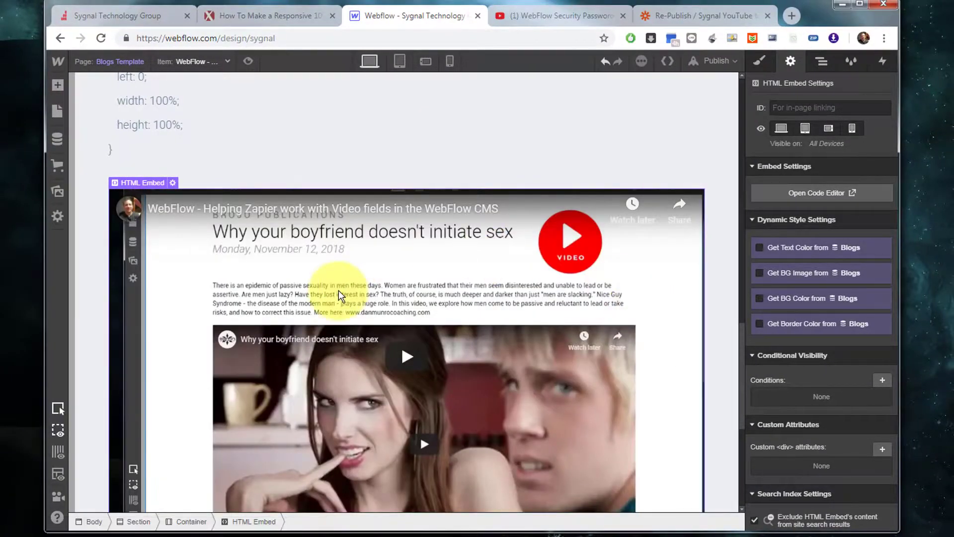
# Examine how the embedded video fits the container on the Blogs Template page
pyautogui.scroll(-4, 516, 321)
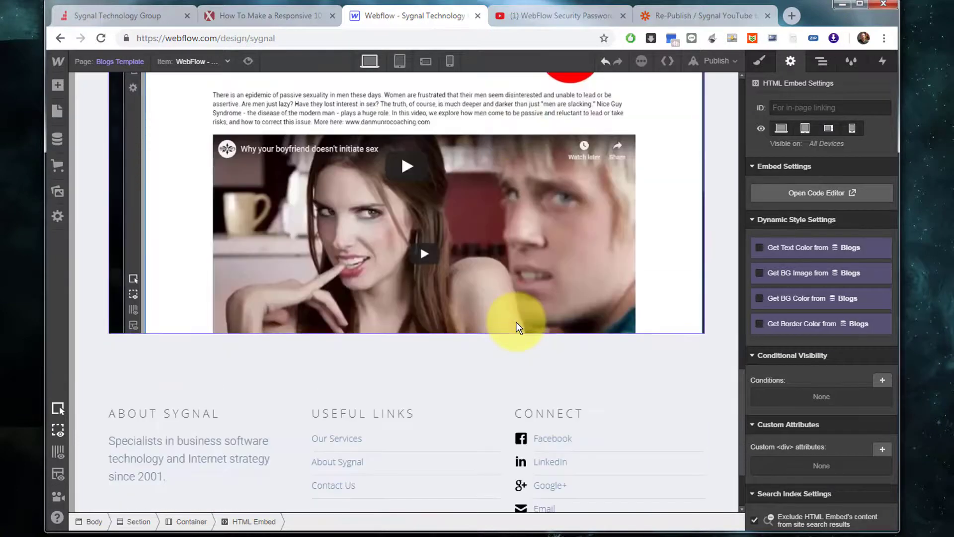
pyautogui.scroll(3, 516, 321)
pyautogui.scroll(3, 517, 320)
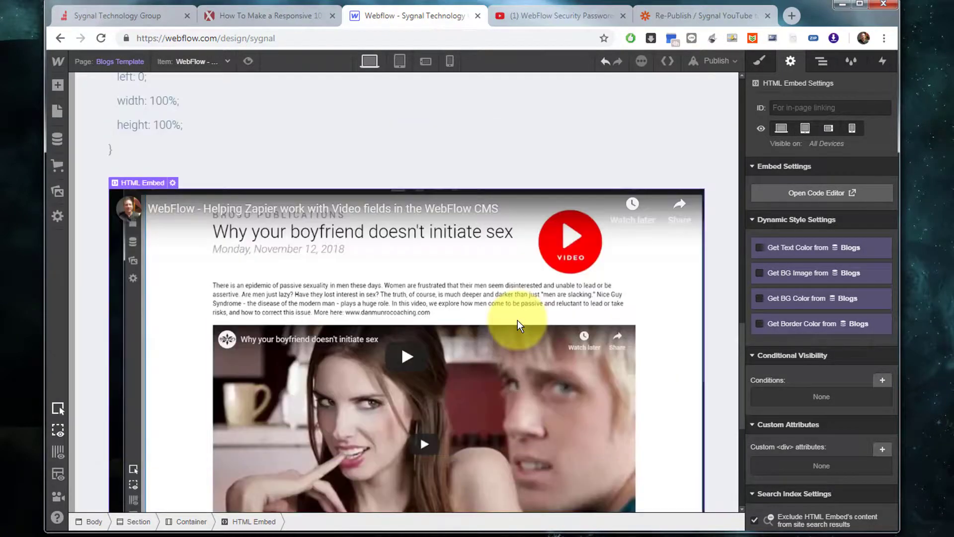
pyautogui.scroll(-3, 320, 383)
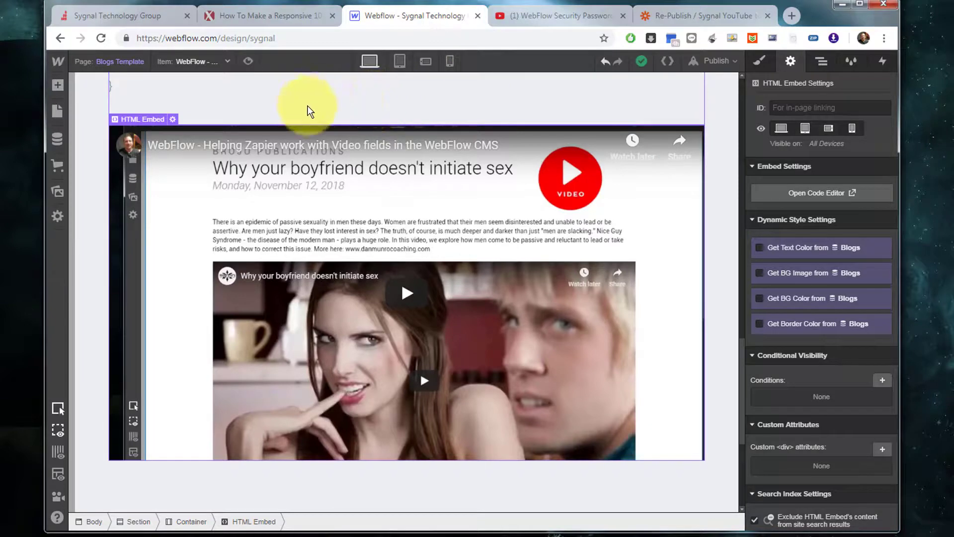
# Open the Blogs collection's item list and check which posts have a YouTube Video ID
pyautogui.click(57, 140)
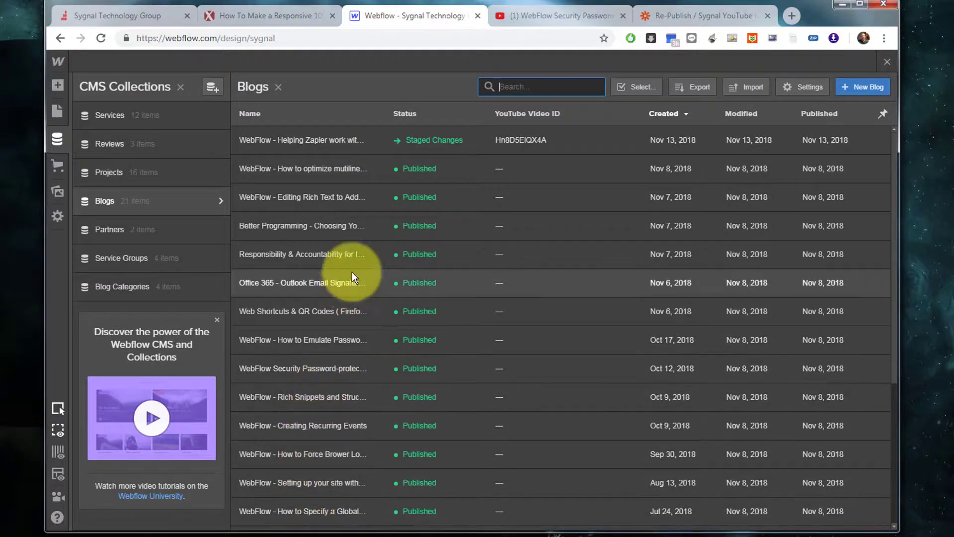
pyautogui.scroll(-1, 447, 224)
pyautogui.scroll(1, 497, 211)
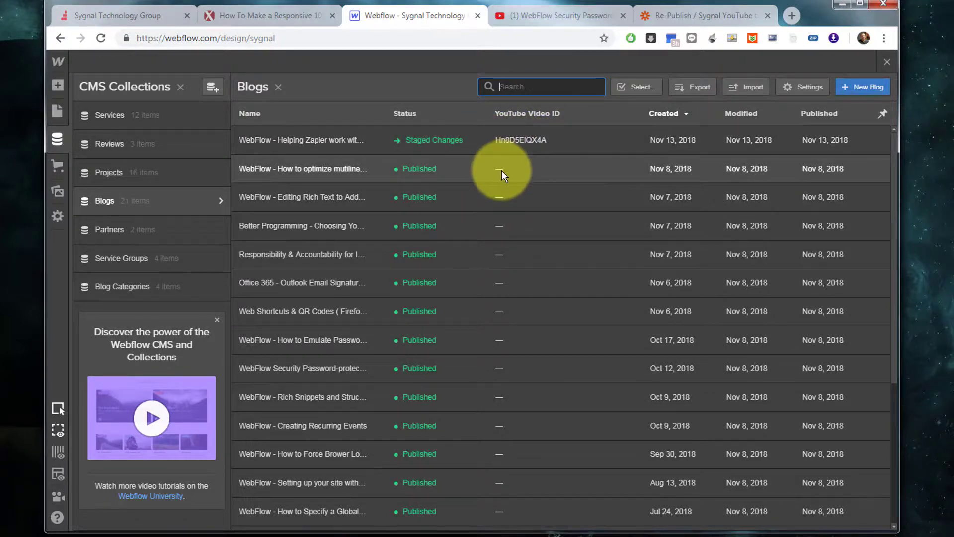
# Switch to Zapier and reopen the Re-Publish / Sygnal YouTube to Blog Zap at its Create Live Item template
pyautogui.click(681, 14)
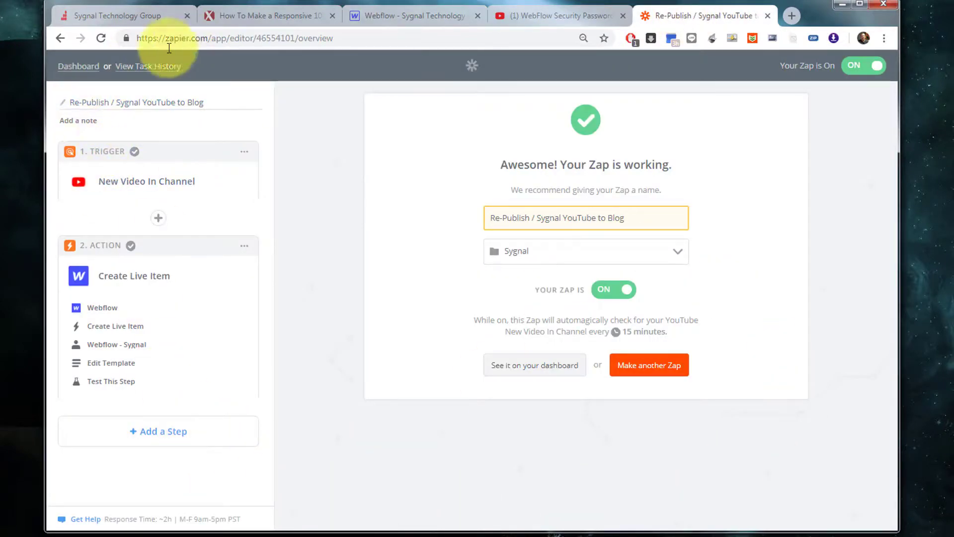
pyautogui.click(73, 68)
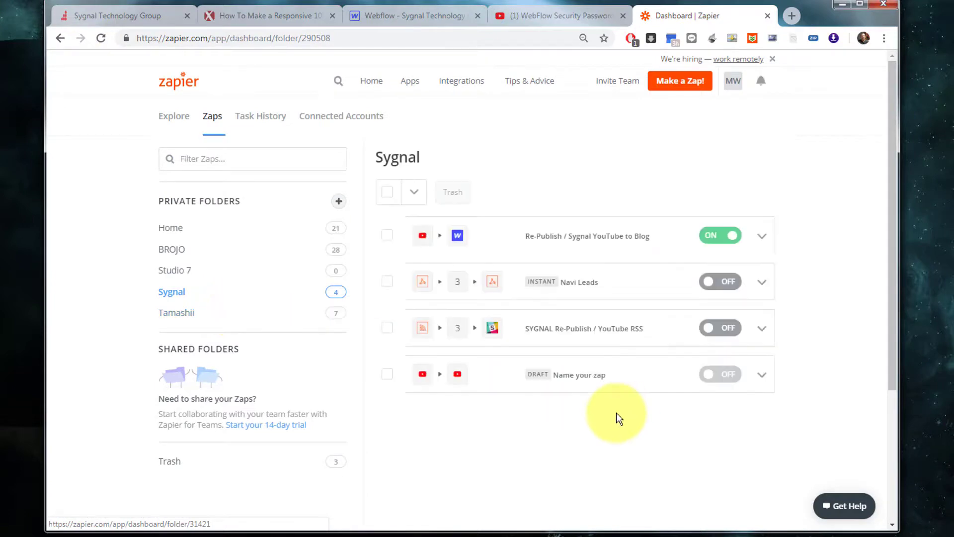
pyautogui.click(591, 238)
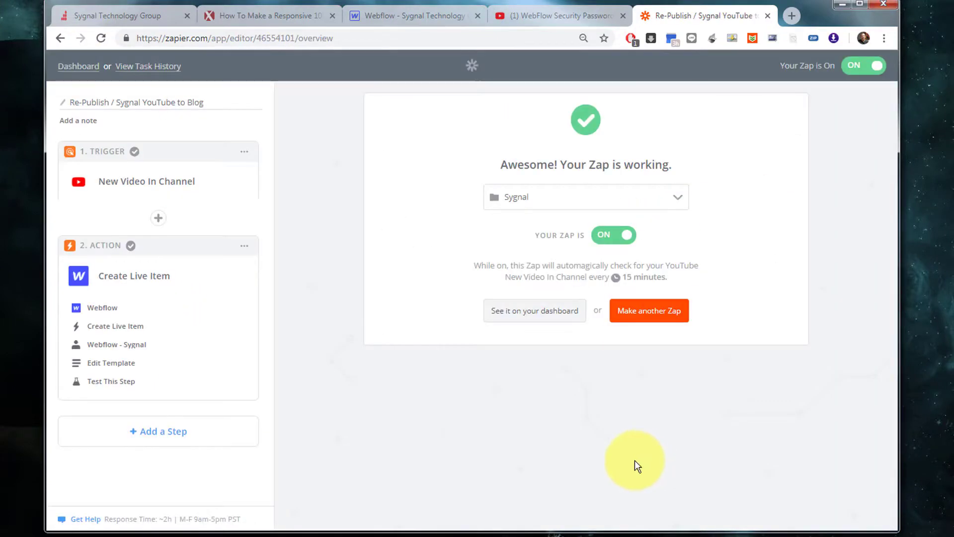
pyautogui.click(108, 369)
# Refresh the Create Live Item template's fields and map YouTube Video ID to the ID from the New Video In Channel trigger
pyautogui.scroll(-4, 323, 336)
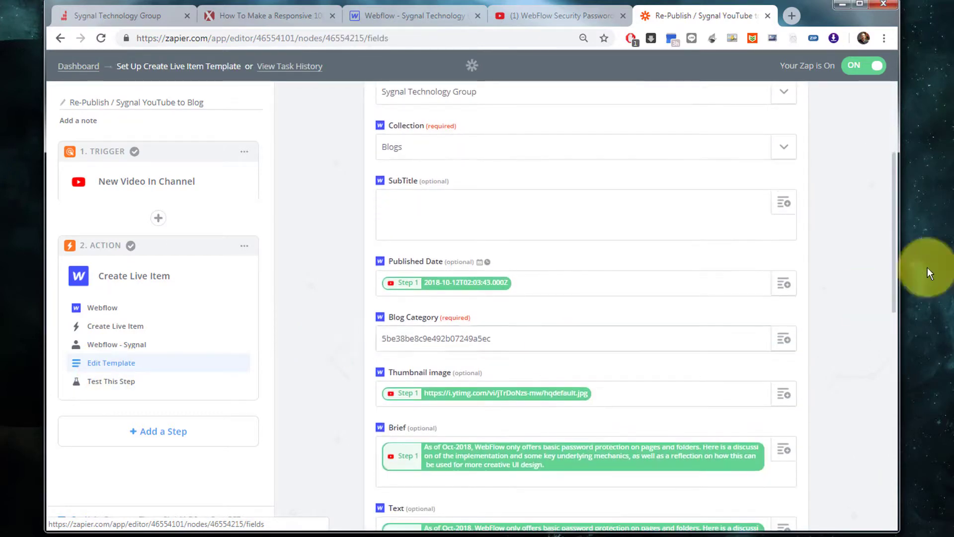
pyautogui.moveTo(893, 209); pyautogui.dragTo(884, 421)
pyautogui.click(411, 419)
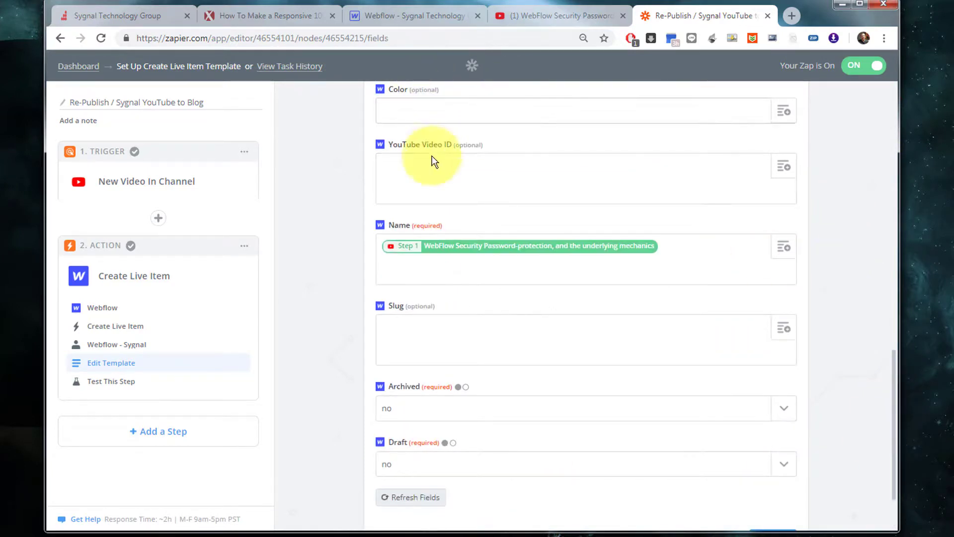
pyautogui.click(431, 161)
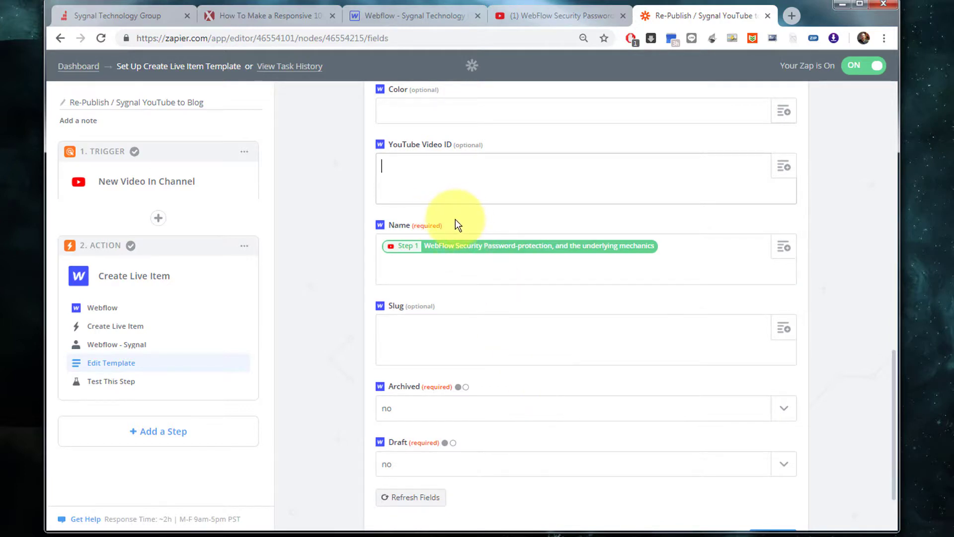
pyautogui.click(784, 167)
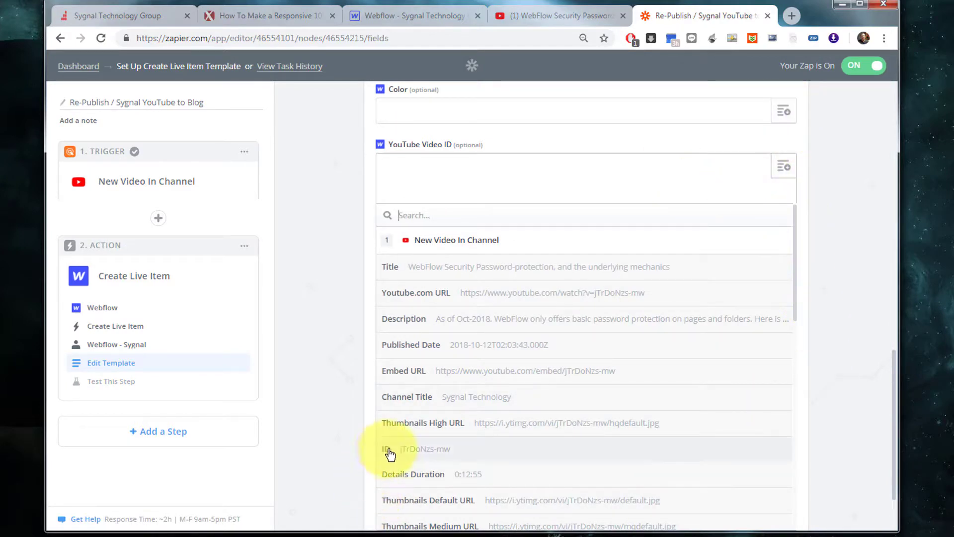
pyautogui.click(458, 453)
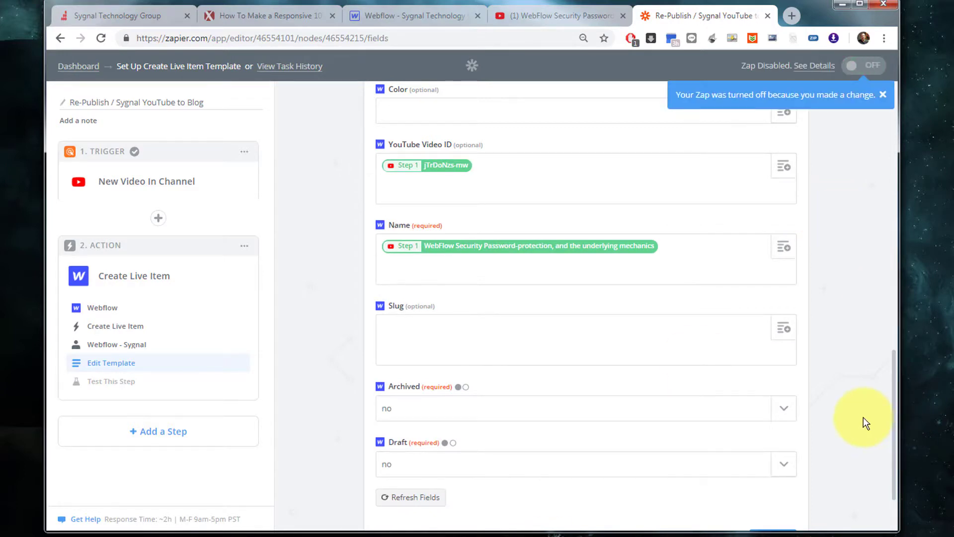
# Continue to the Webflow action's test page, review the sample item, and turn the Zap back on
pyautogui.scroll(-3, 863, 416)
pyautogui.click(772, 460)
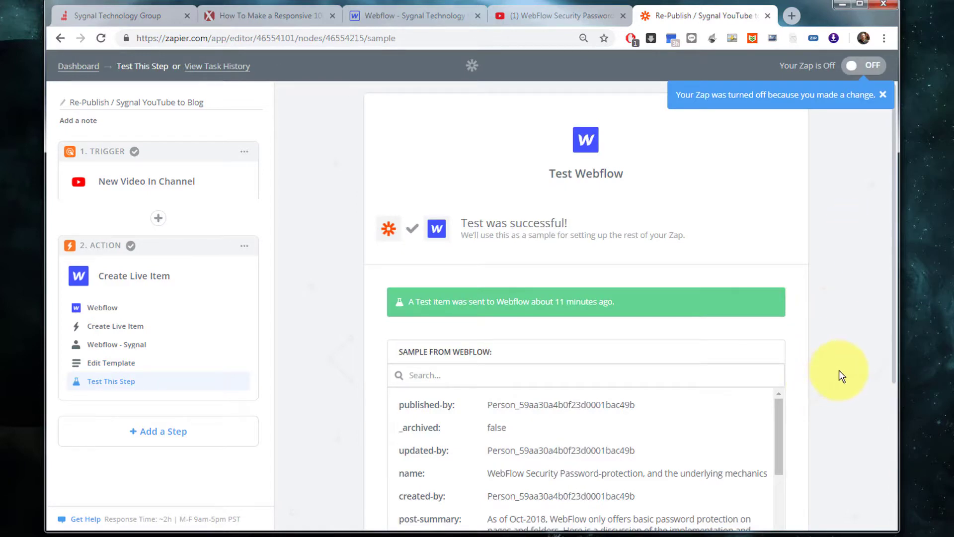
pyautogui.scroll(-4, 839, 376)
pyautogui.scroll(4, 838, 373)
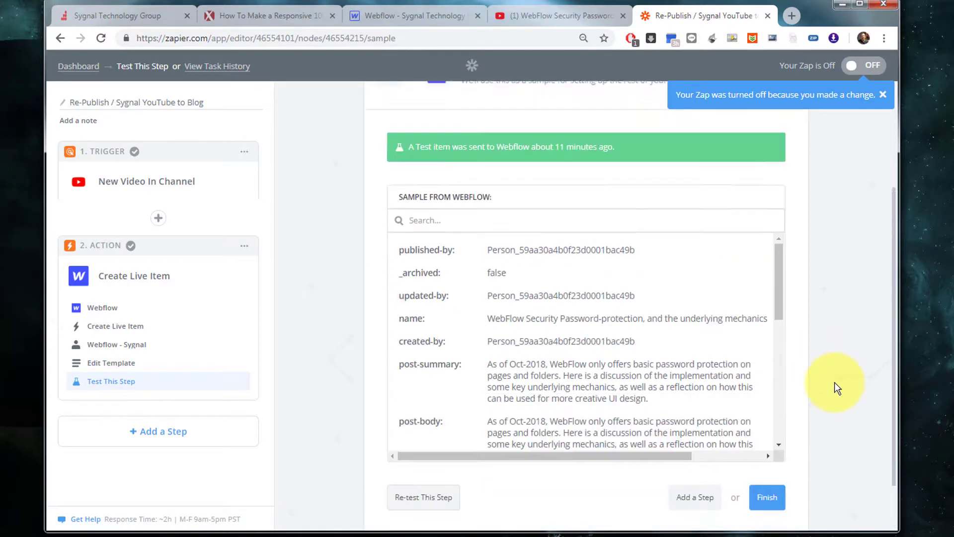
pyautogui.click(852, 70)
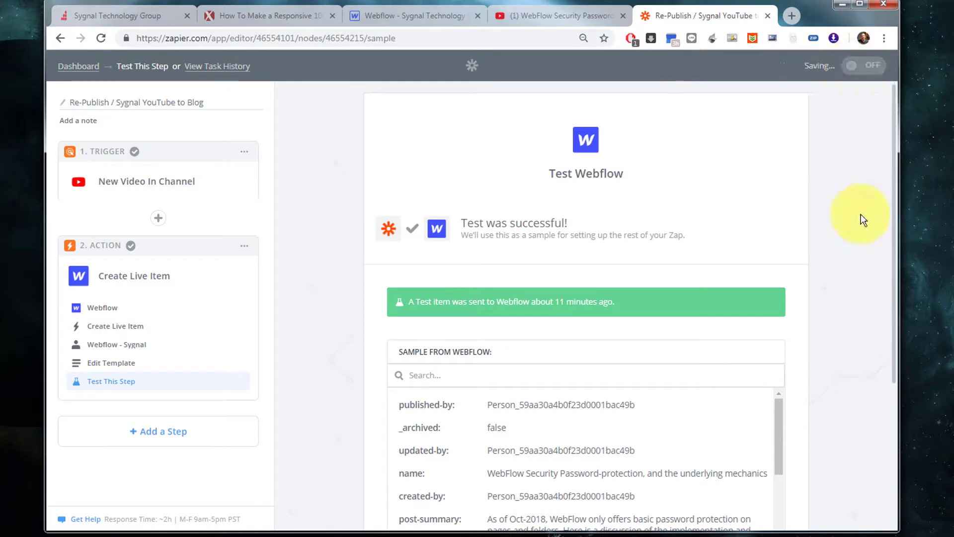